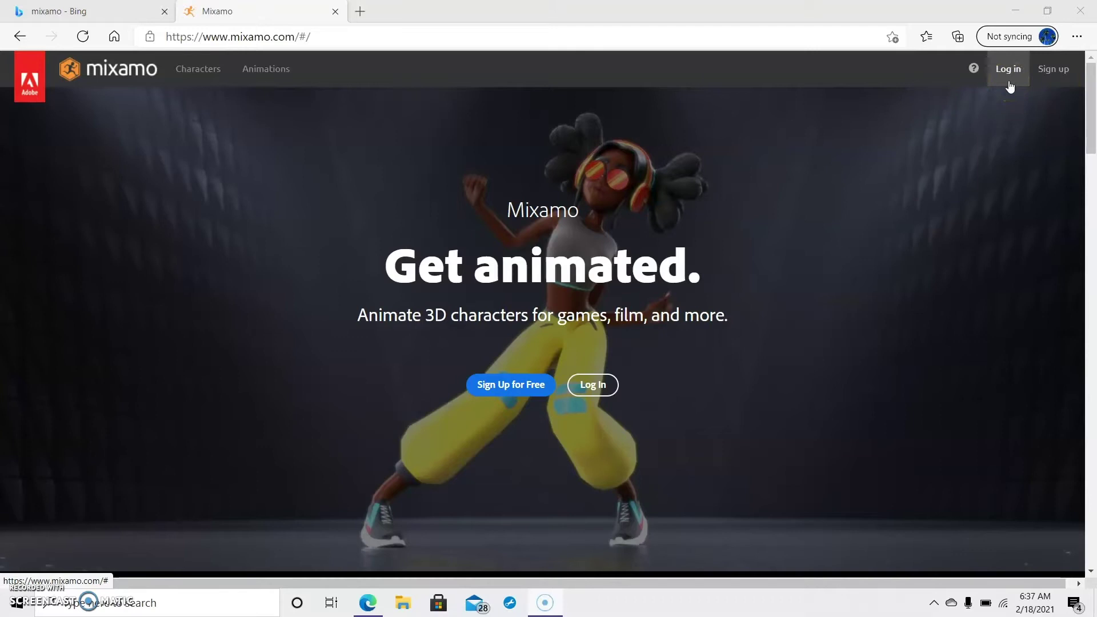
Step: Sign in to Mixamo and reach the Characters page showing the default mannequin
click(1052, 88)
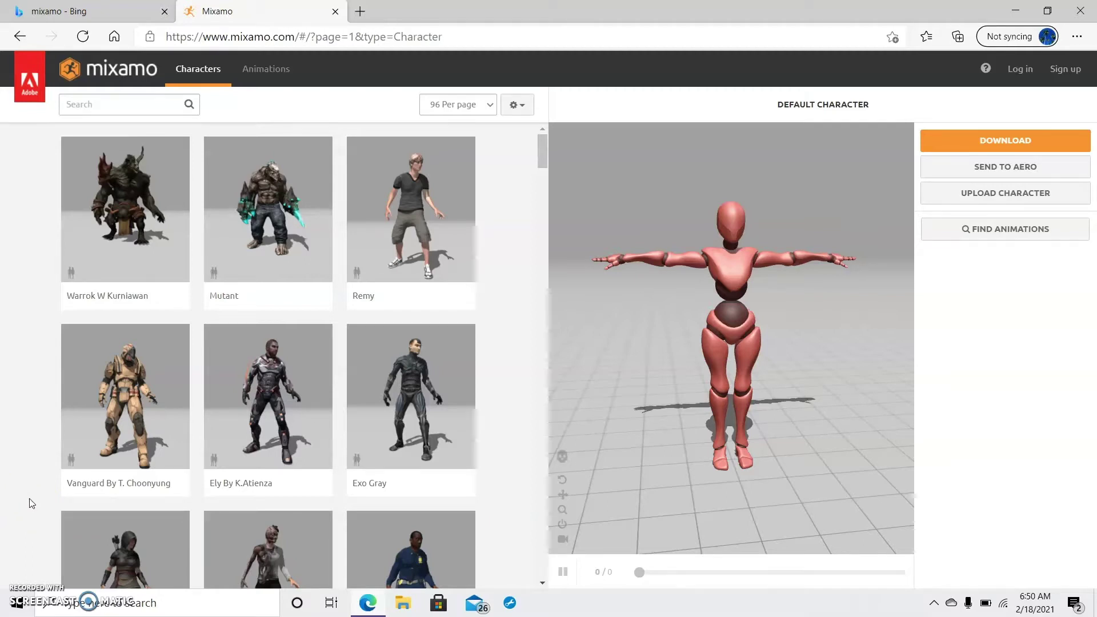
Step: Inspect the mannequin, load Exo Gray as the character, and go to the Animations library
drag(853, 450, 596, 428)
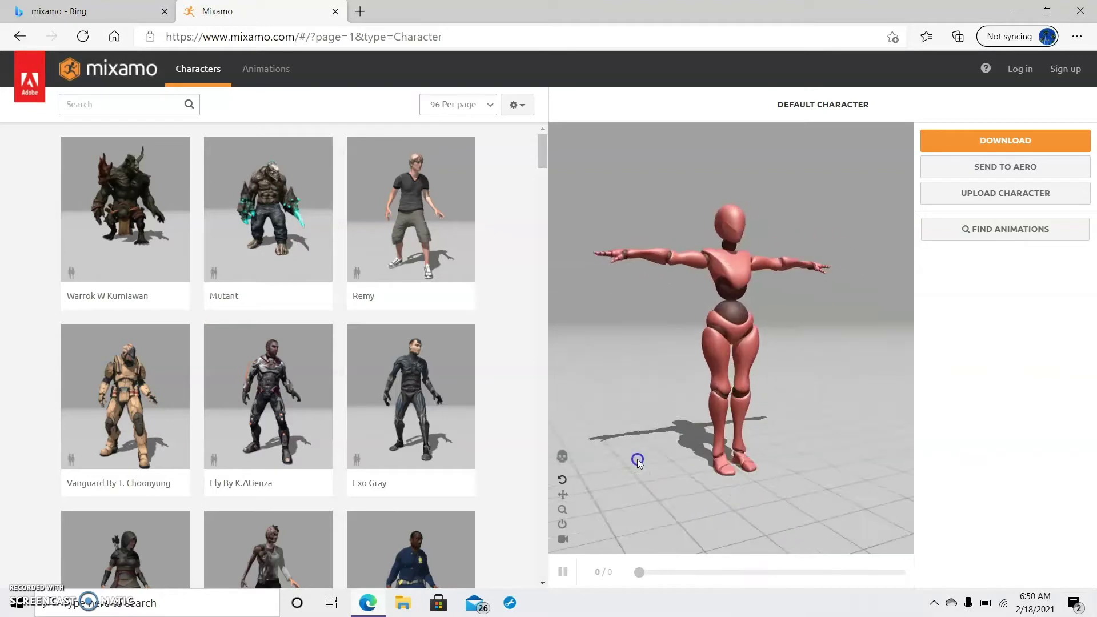
drag(760, 447, 608, 462)
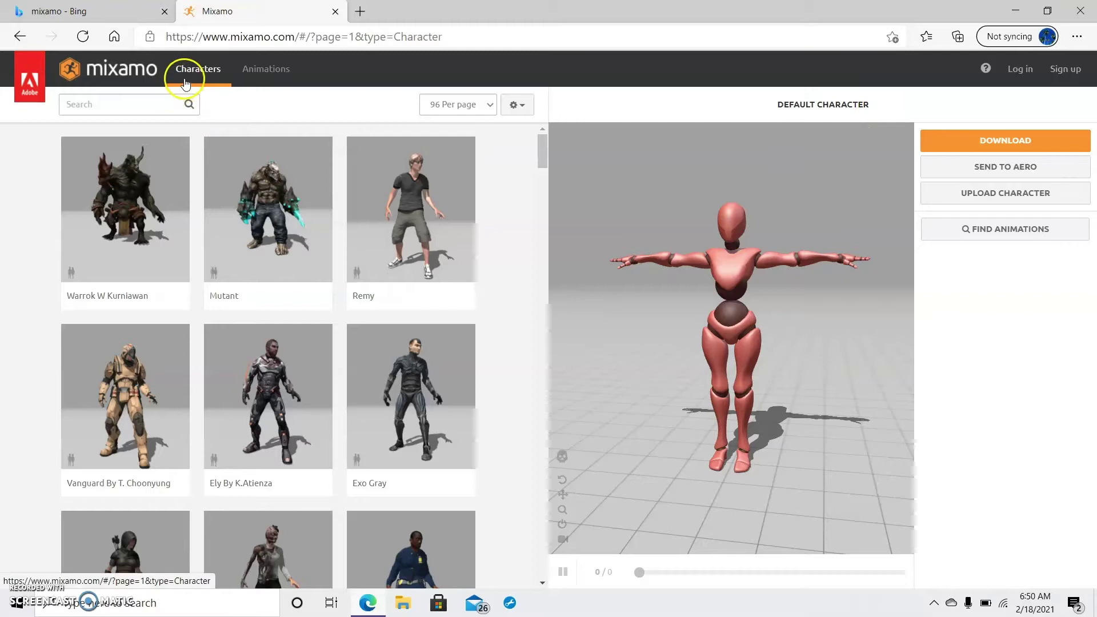
mouse_move(541, 154)
mouse_down()
mouse_move(535, 200)
mouse_move(553, 292)
mouse_move(533, 164)
mouse_up()
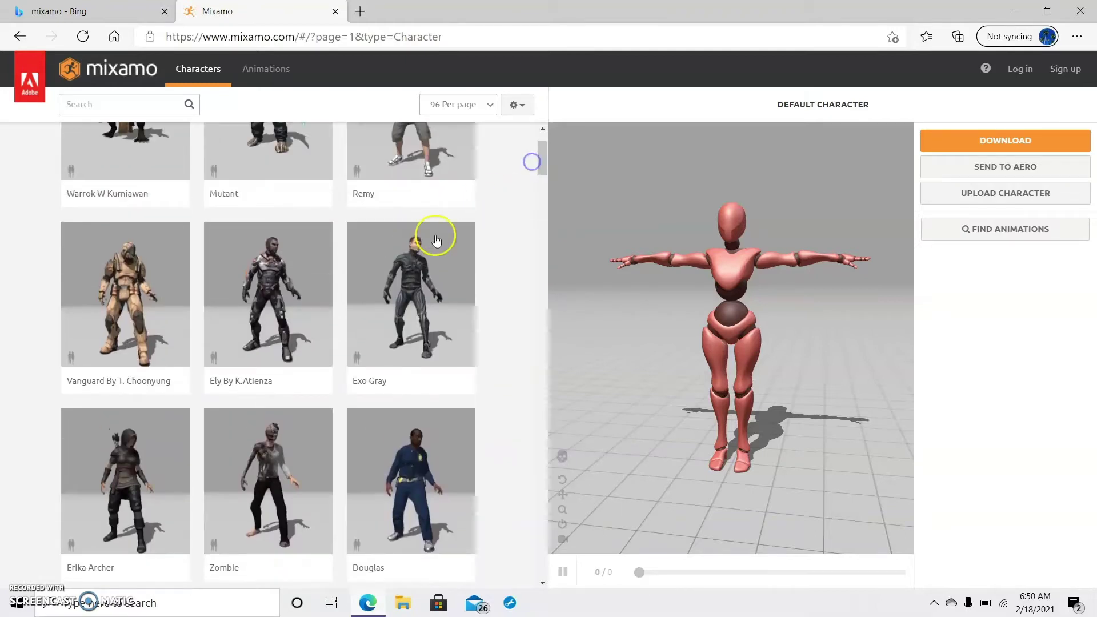
click(413, 265)
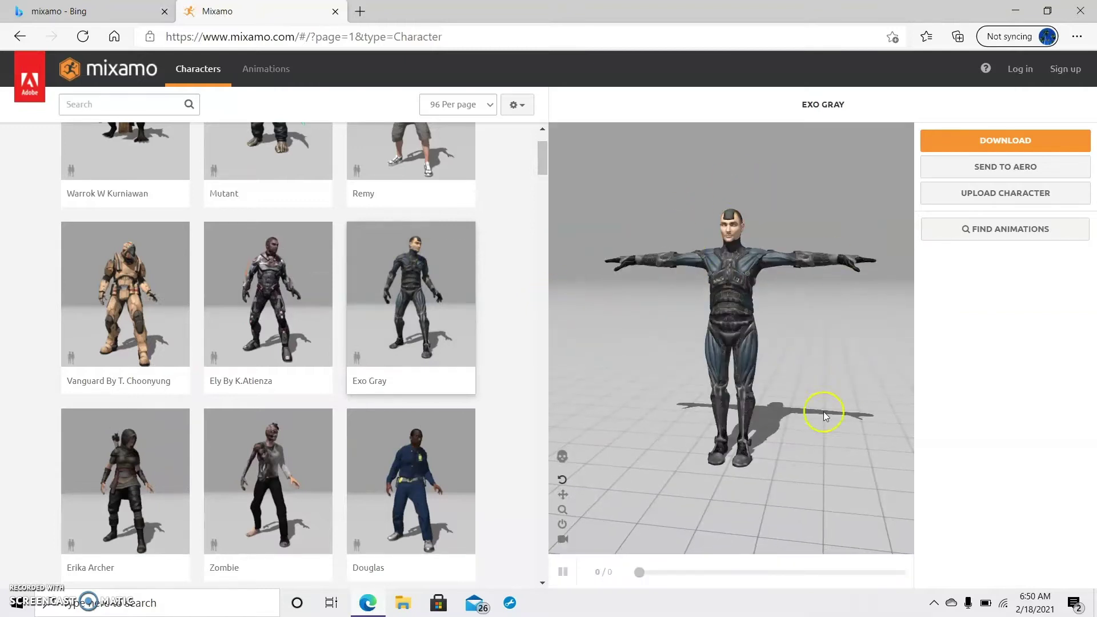
click(271, 77)
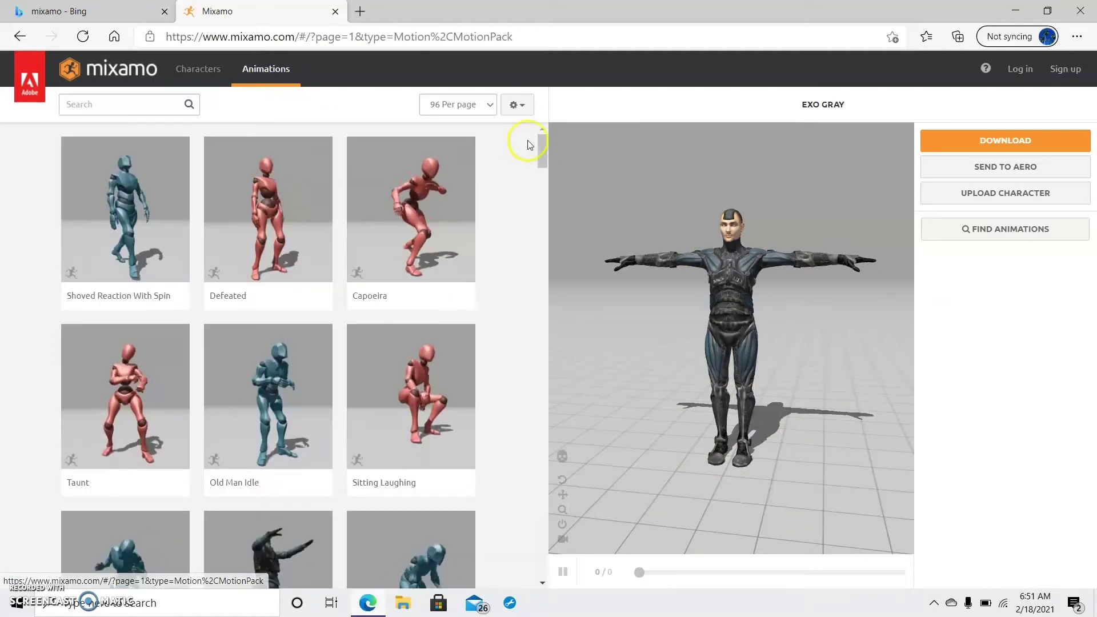
Step: Apply the Jumping Down clip to Exo Gray and view it from behind
mouse_move(543, 150)
mouse_down()
mouse_move(541, 361)
mouse_move(506, 189)
mouse_up()
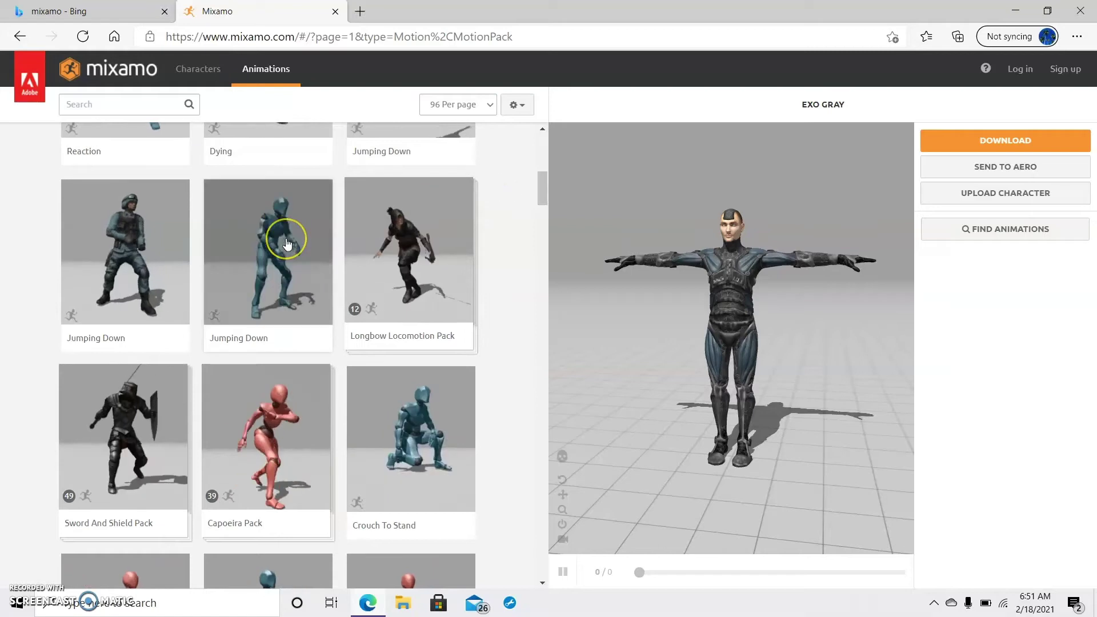
click(288, 244)
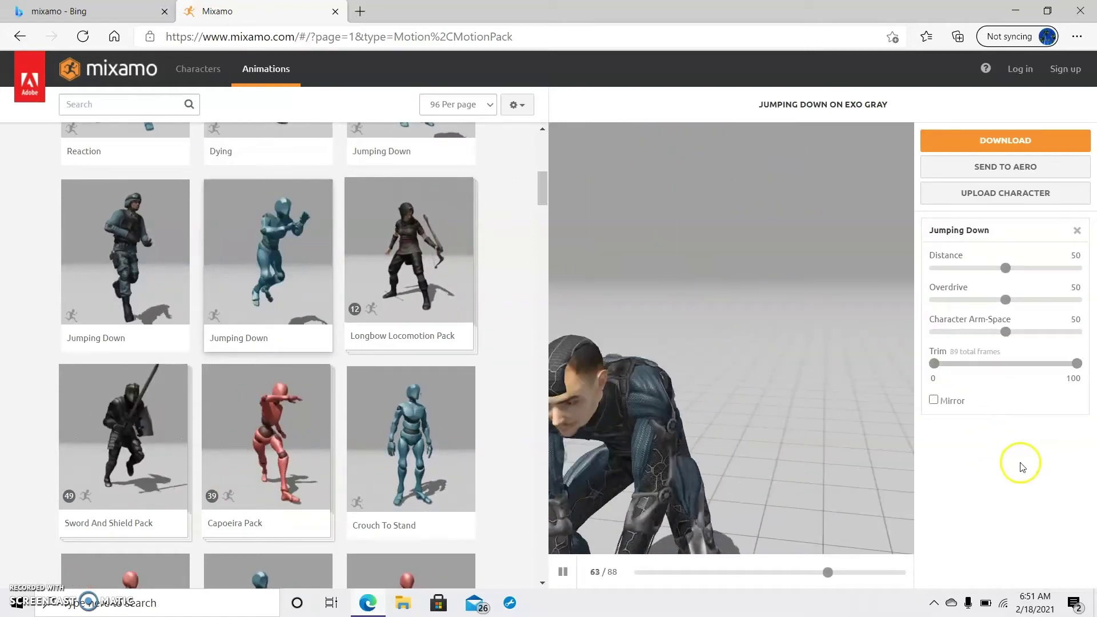
drag(755, 423, 793, 384)
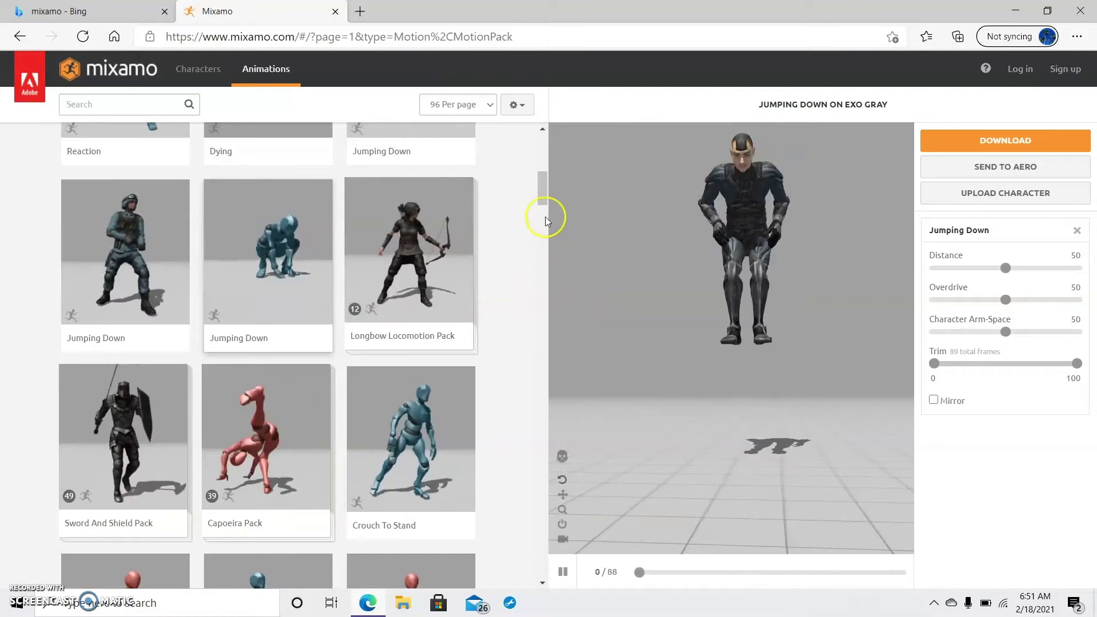
drag(543, 182, 543, 251)
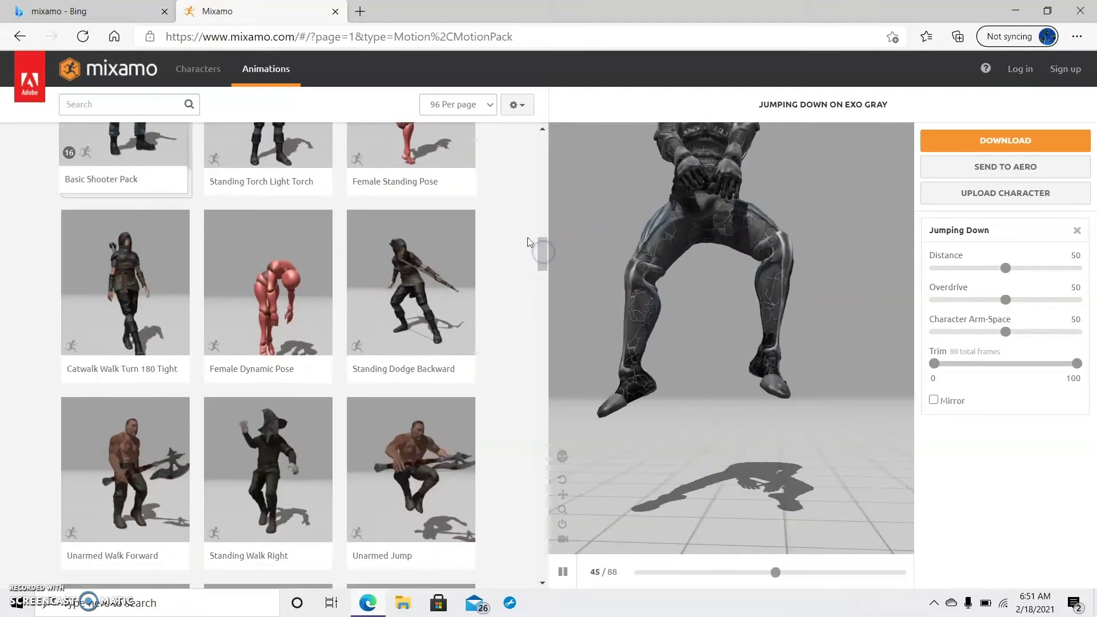
click(127, 106)
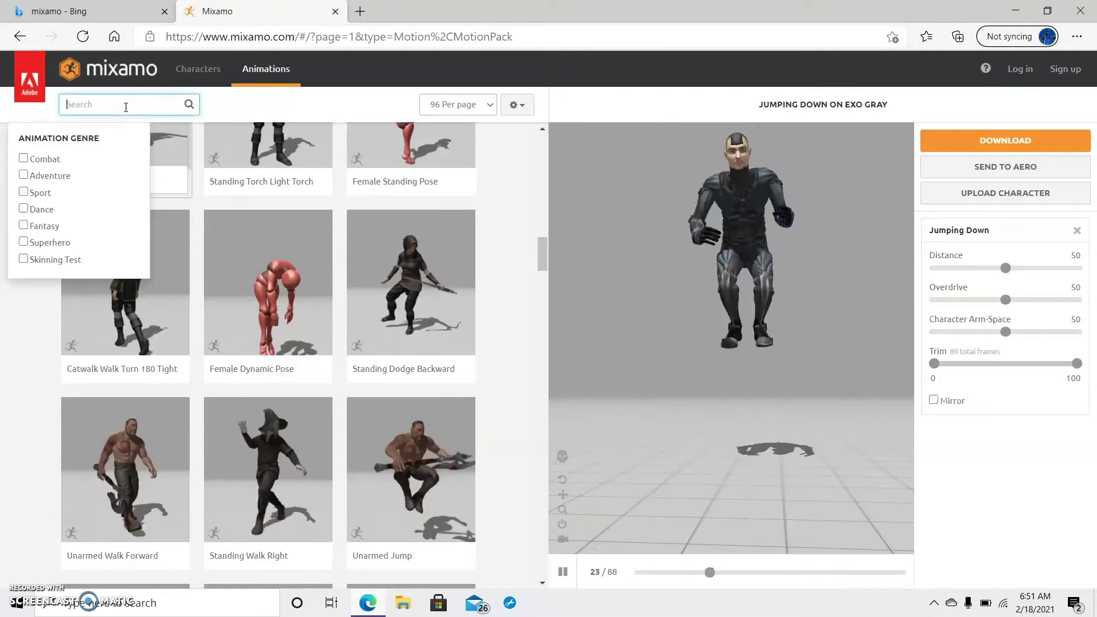
Step: Search 'walk', apply Walking With Shopping Bag, and set Overdrive back to about 50
text(walk)
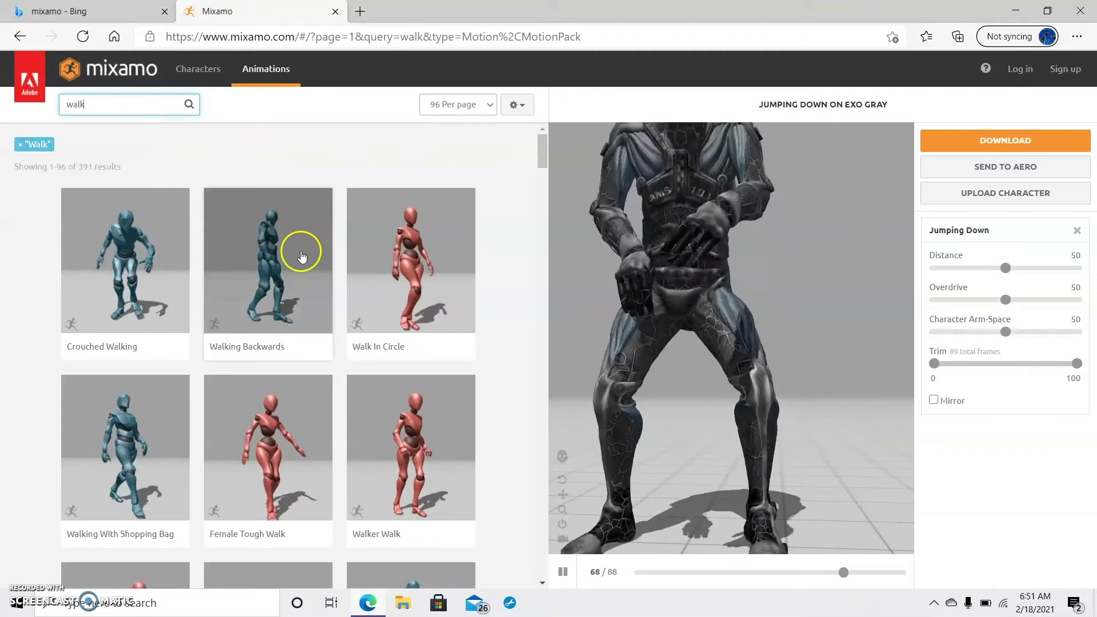
click(141, 484)
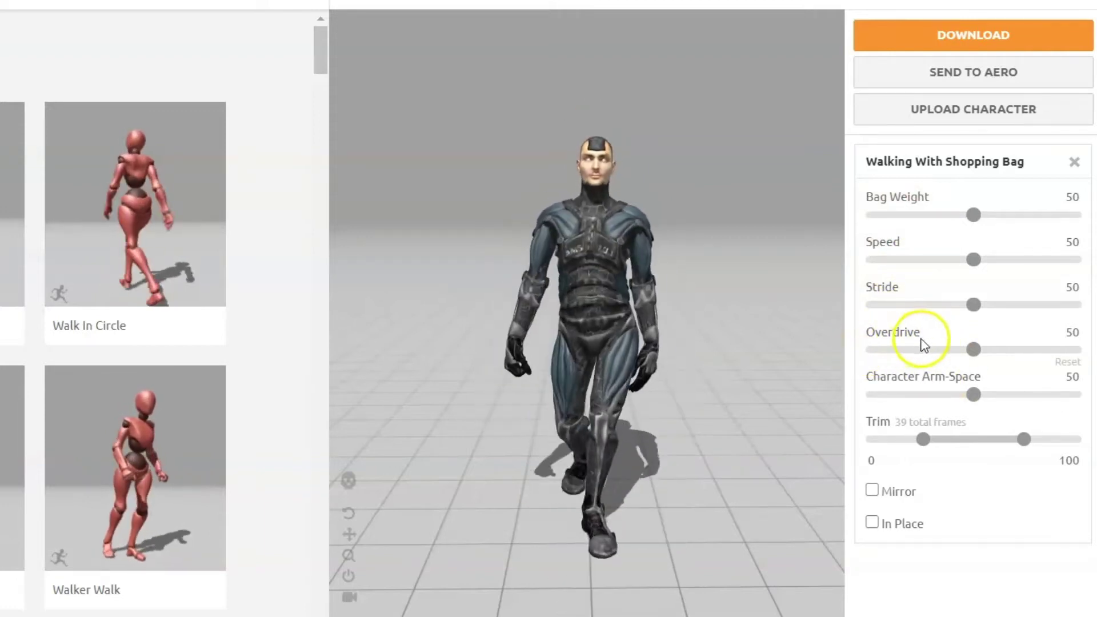
drag(973, 349, 1041, 349)
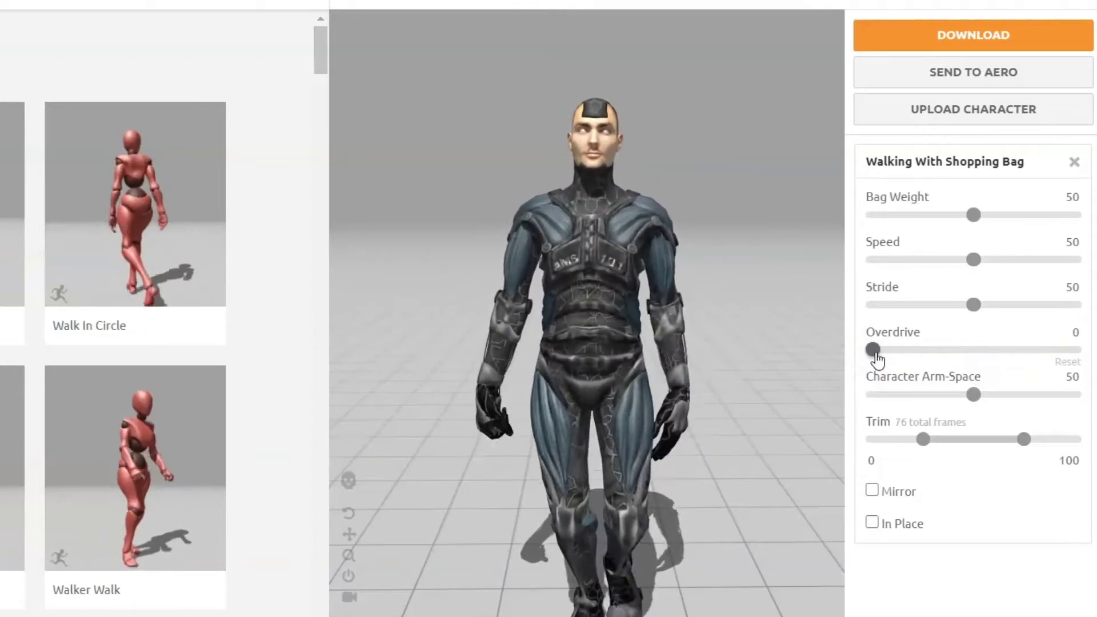
drag(876, 357, 1095, 353)
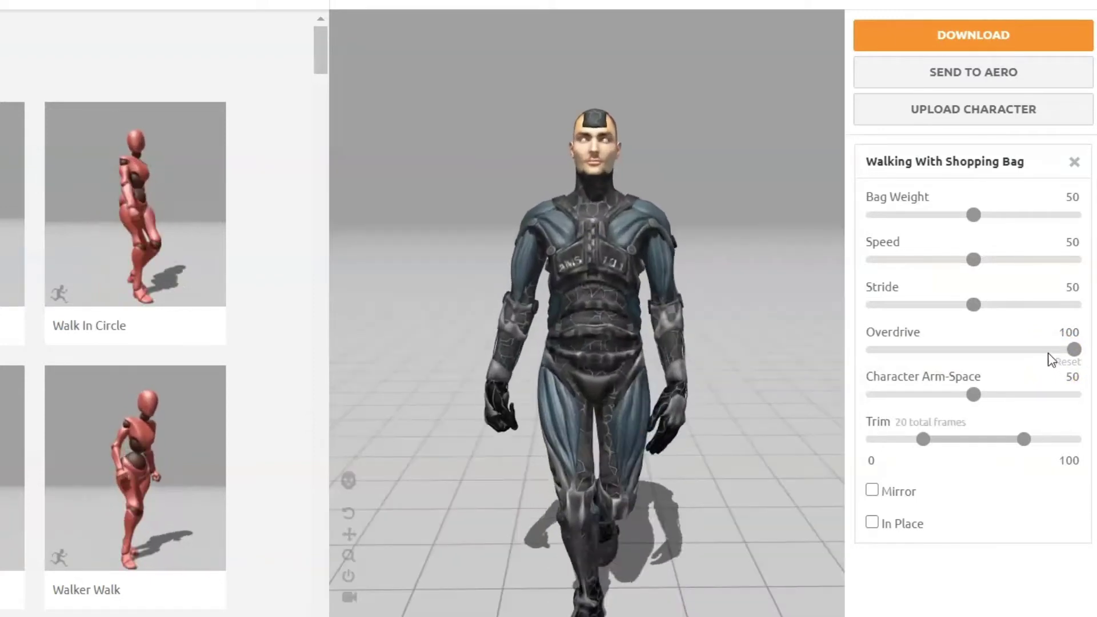
click(1071, 352)
drag(1071, 352, 975, 358)
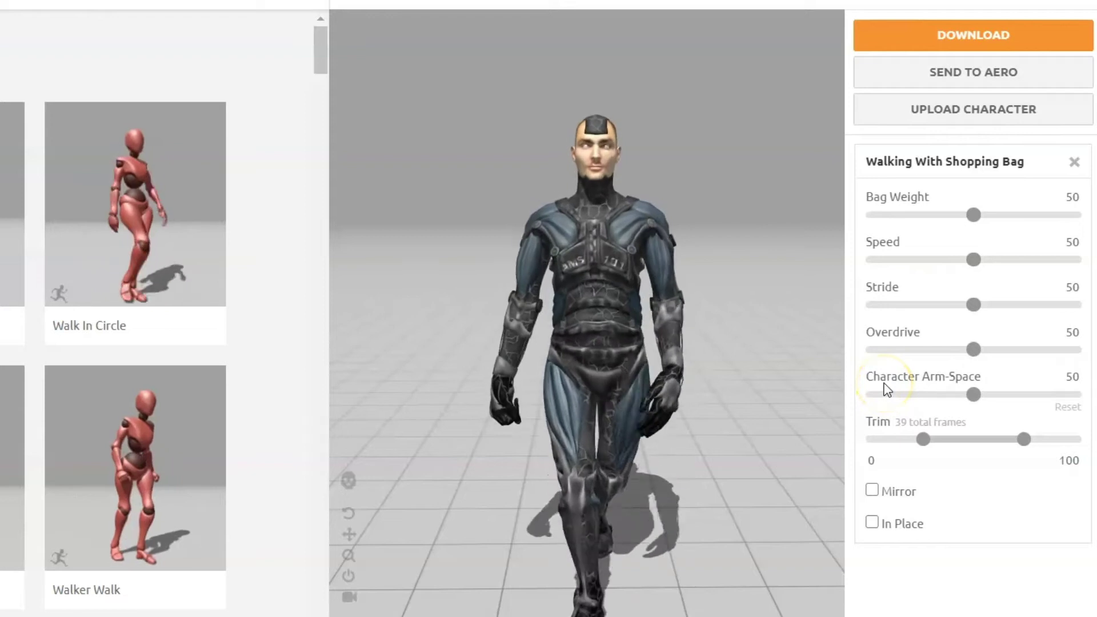
Step: Set the Character Arm-Space slider to 52
click(972, 395)
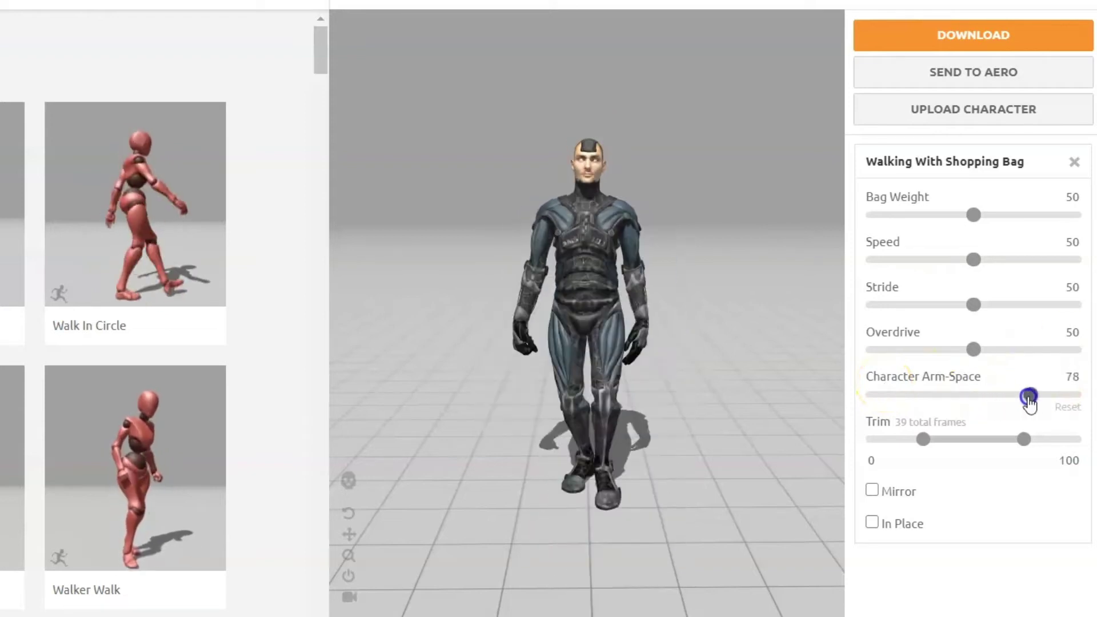
drag(1062, 401, 1063, 403)
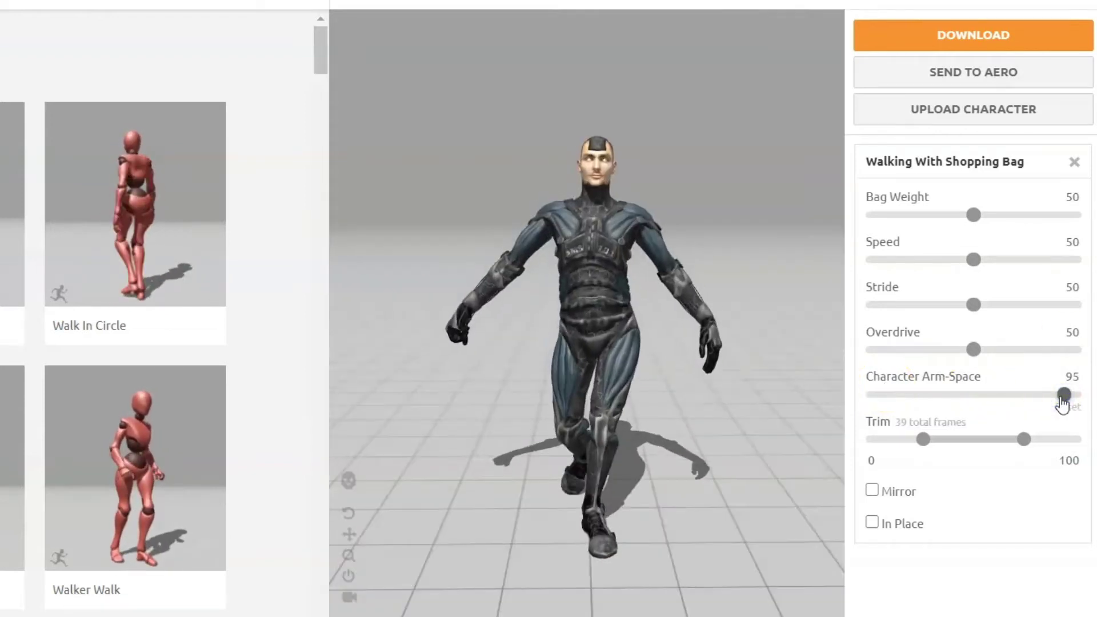
drag(1063, 404, 843, 425)
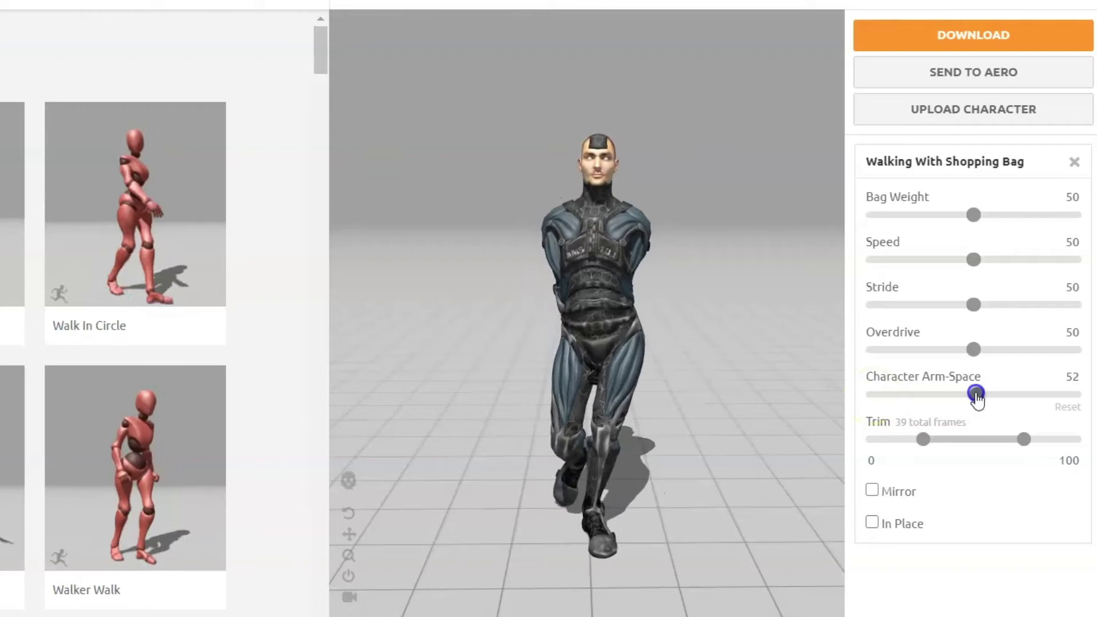
drag(976, 394, 976, 394)
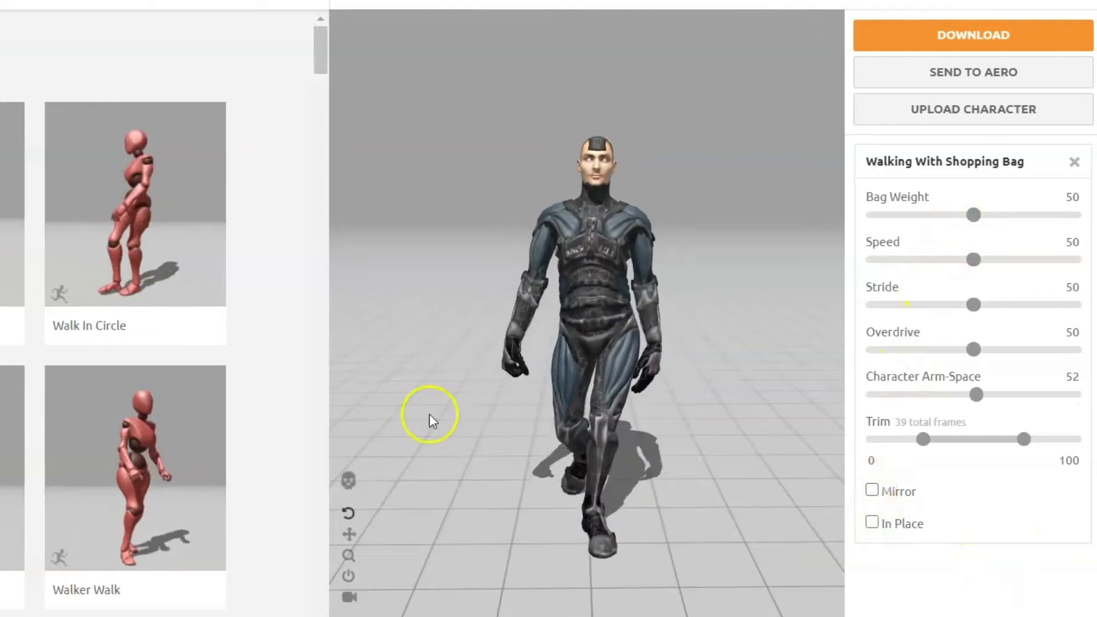
Step: Search 'punch', apply Punching to Exo Gray, and try Mirror before leaving it off
click(75, 104)
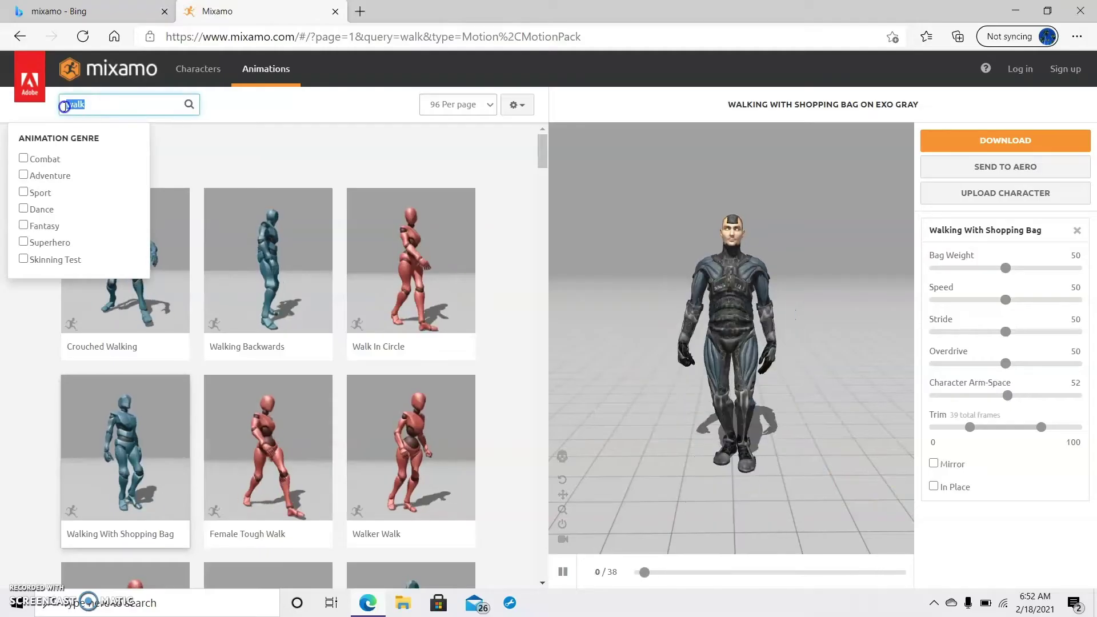
text(punch)
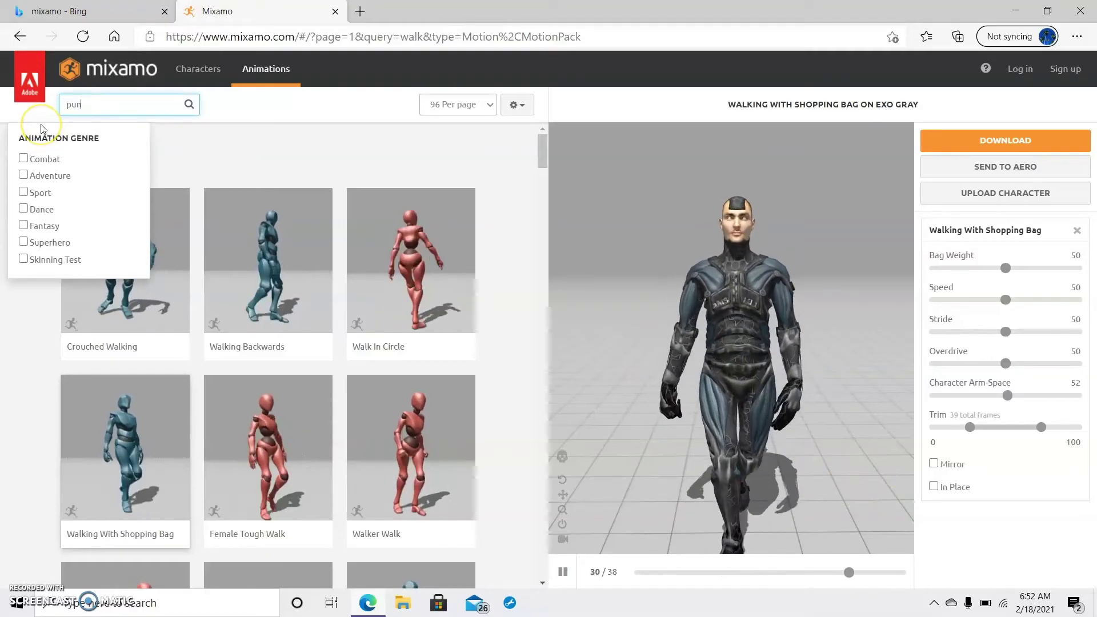
key(Return)
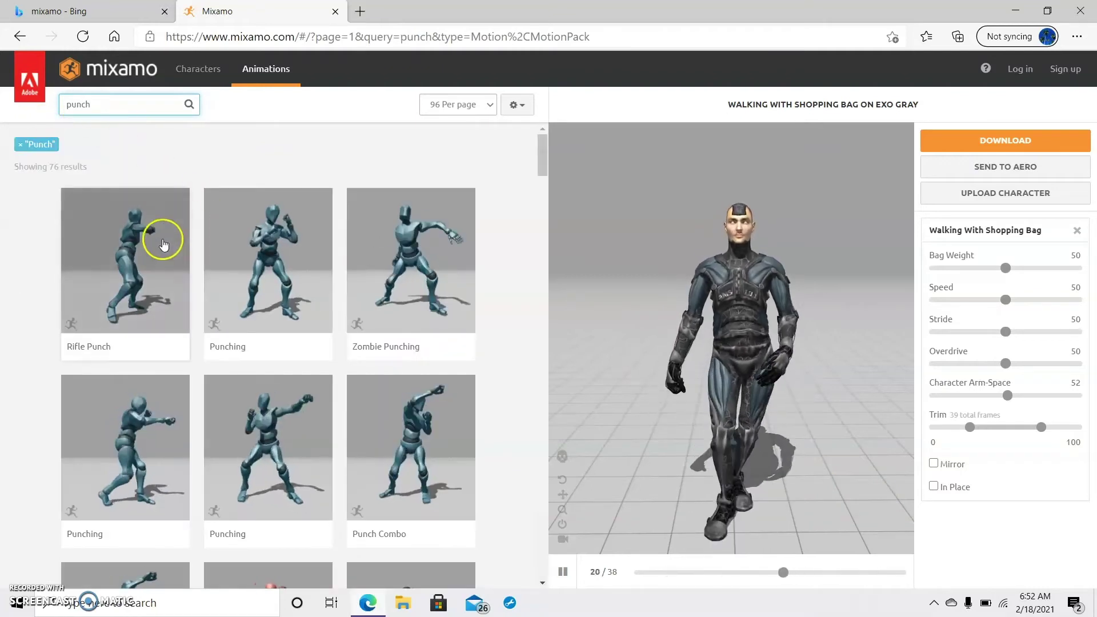
click(246, 232)
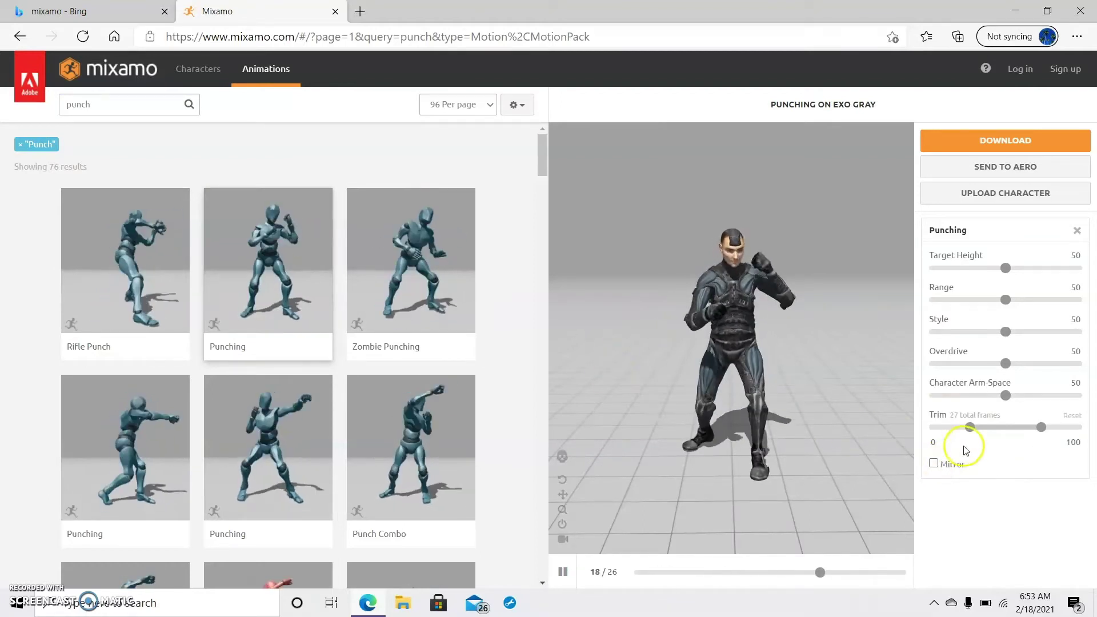
click(935, 463)
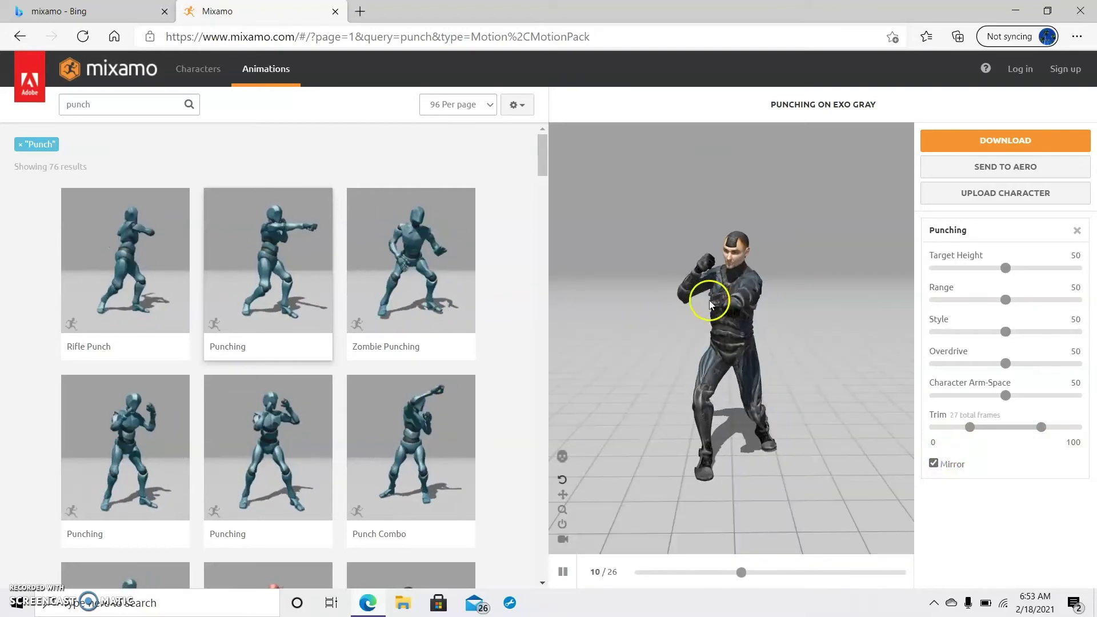
click(935, 463)
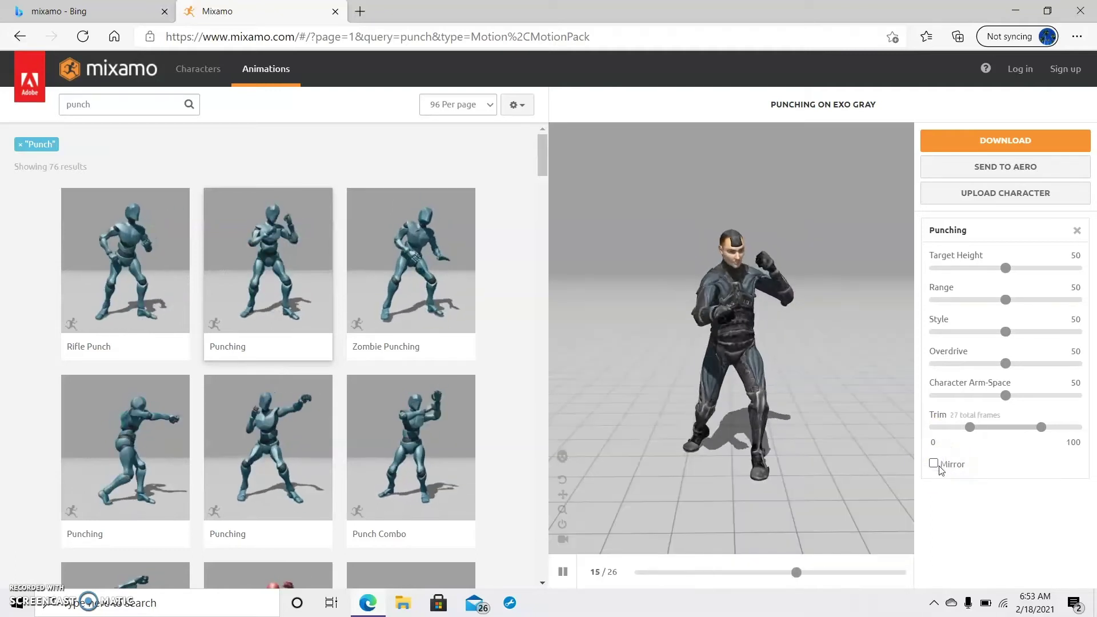
Step: Replace the search with 'run' to list the run animations
click(126, 103)
drag(126, 103, 54, 106)
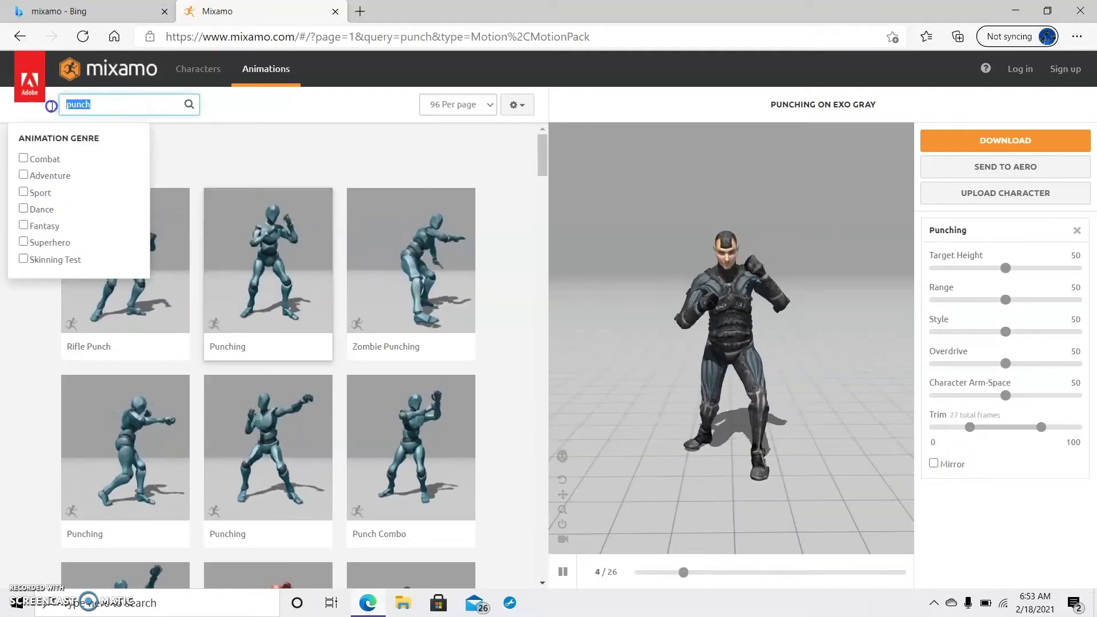
text(run)
key(Return)
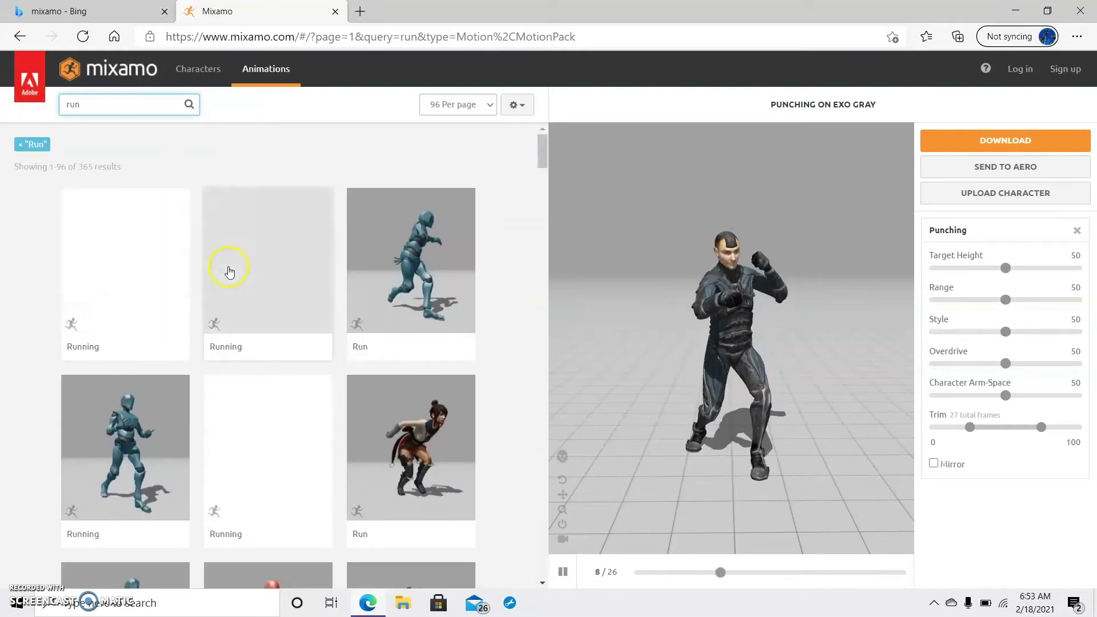
Step: Preview the Running clip on Exo Gray with In Place checked
click(131, 452)
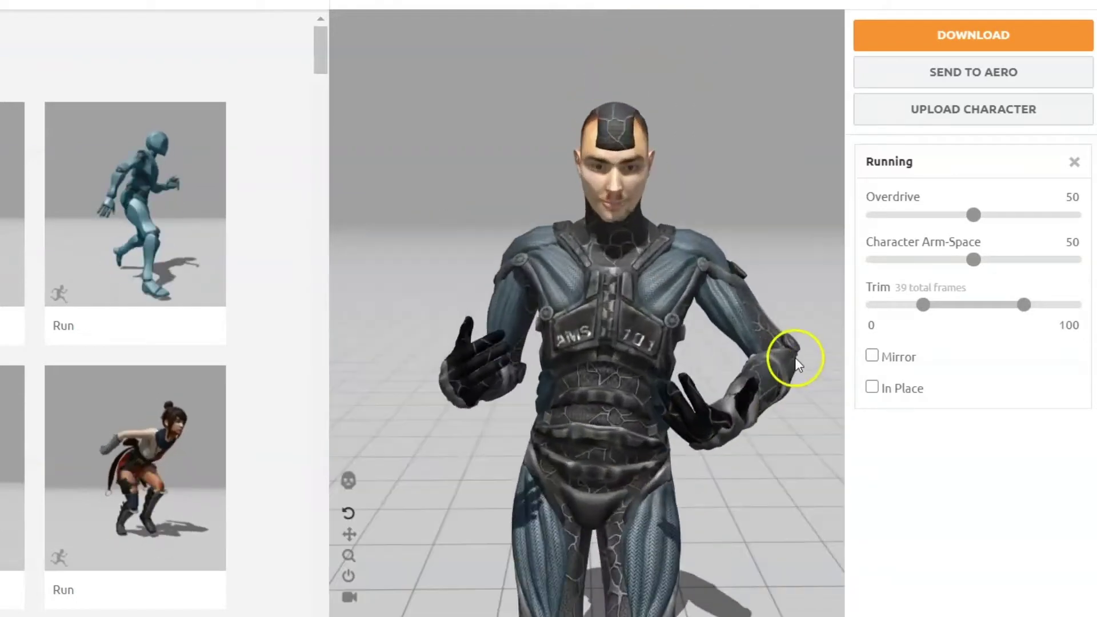
click(871, 388)
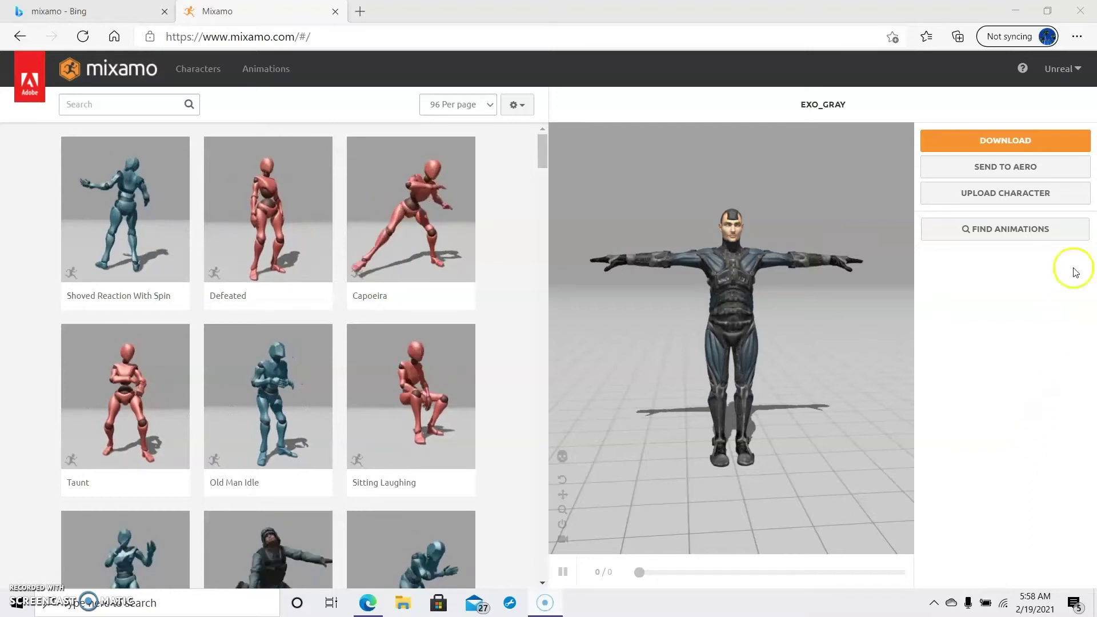
Step: Download Exo Gray as FBX Binary (.fbx) in T-pose
click(1053, 141)
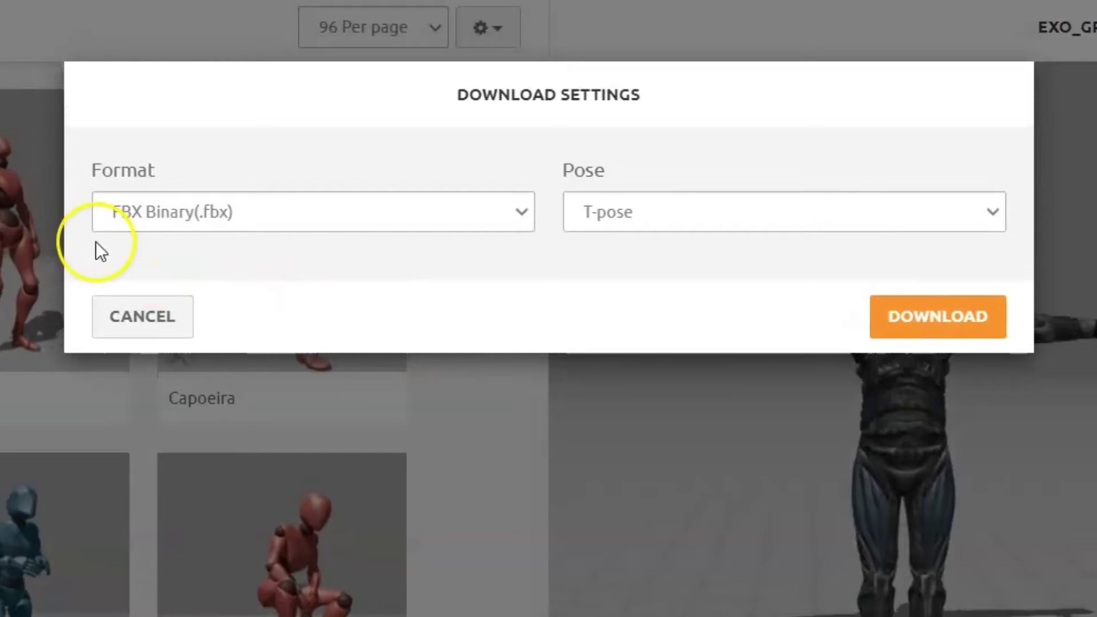
click(461, 224)
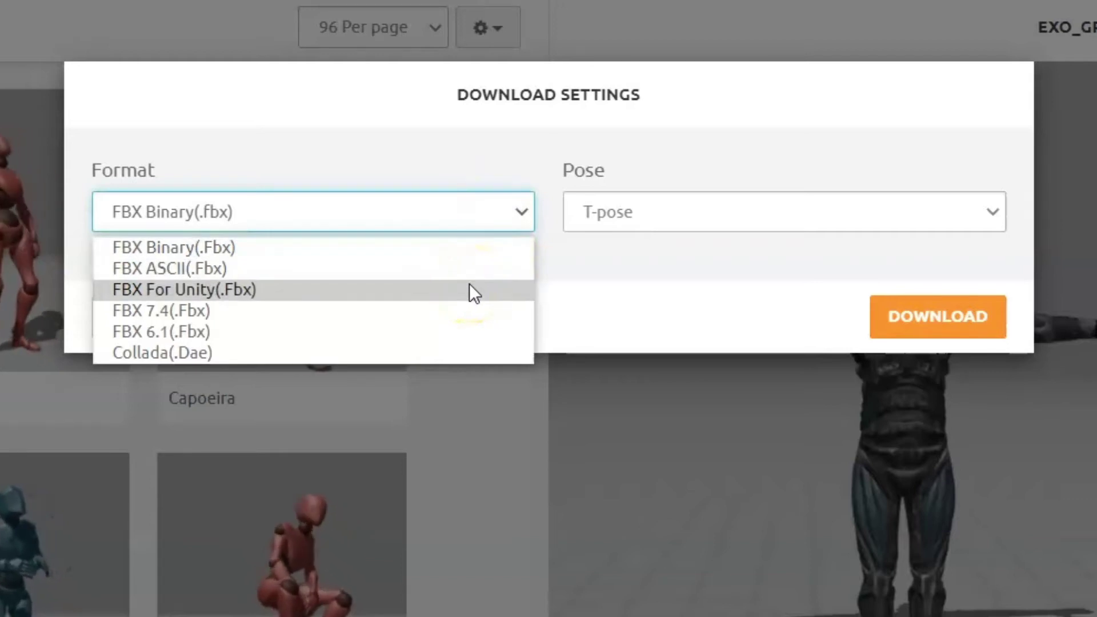
click(679, 292)
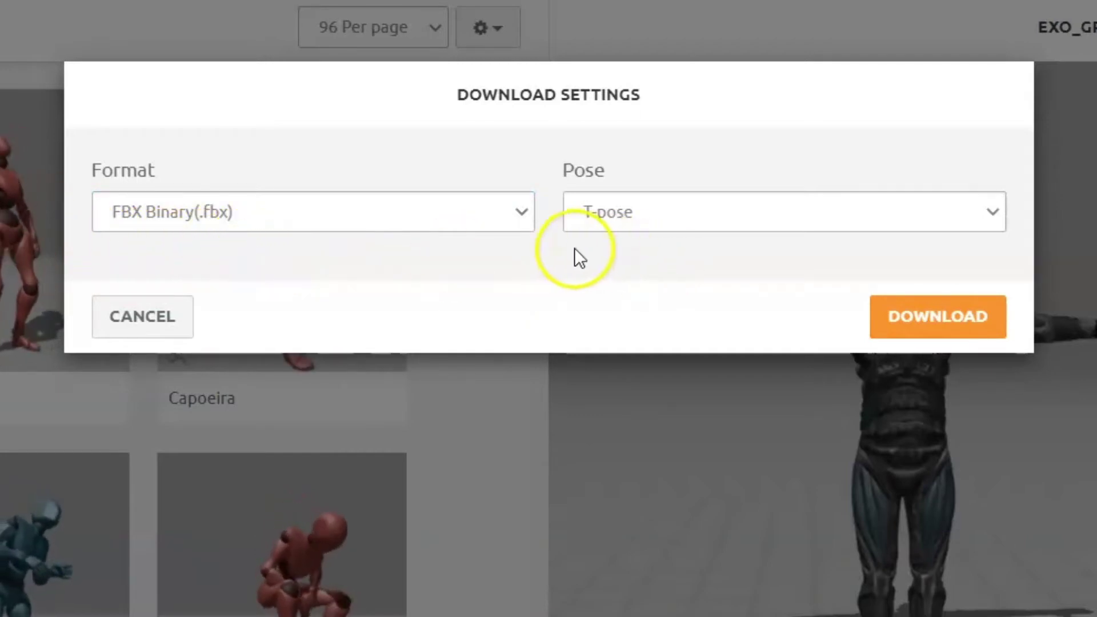
click(989, 320)
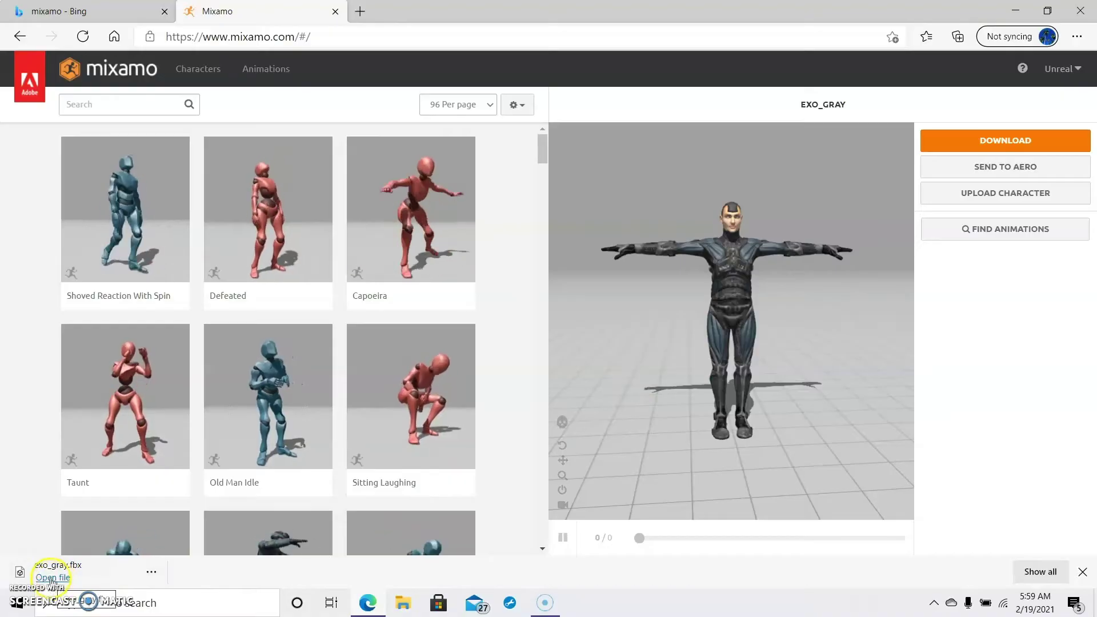
click(52, 578)
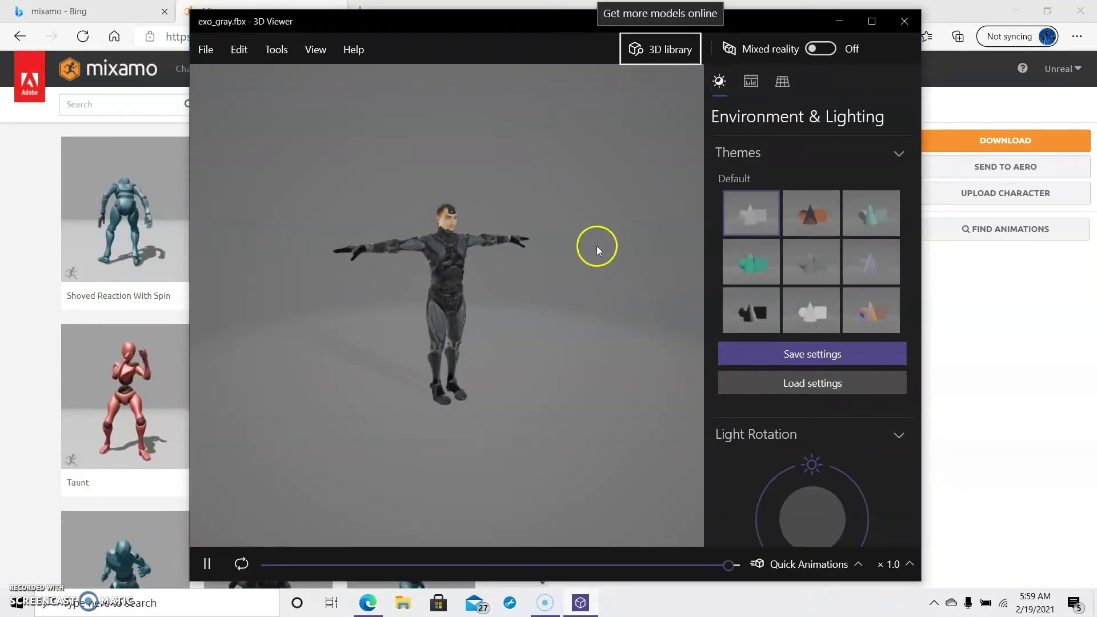
drag(597, 246, 403, 273)
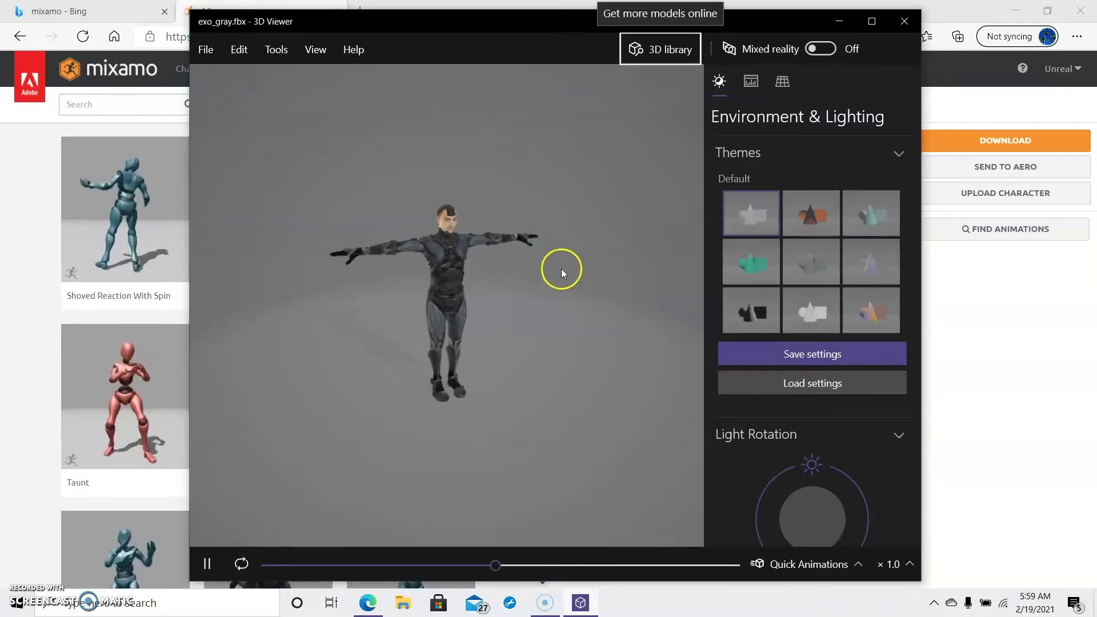
drag(493, 307, 365, 313)
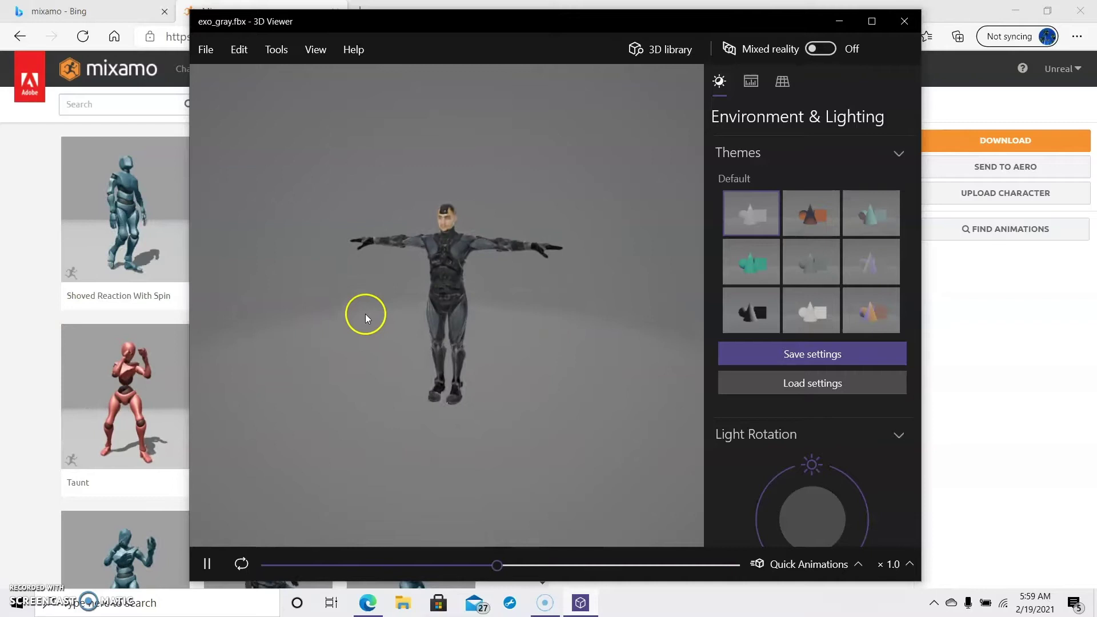
click(900, 26)
click(404, 606)
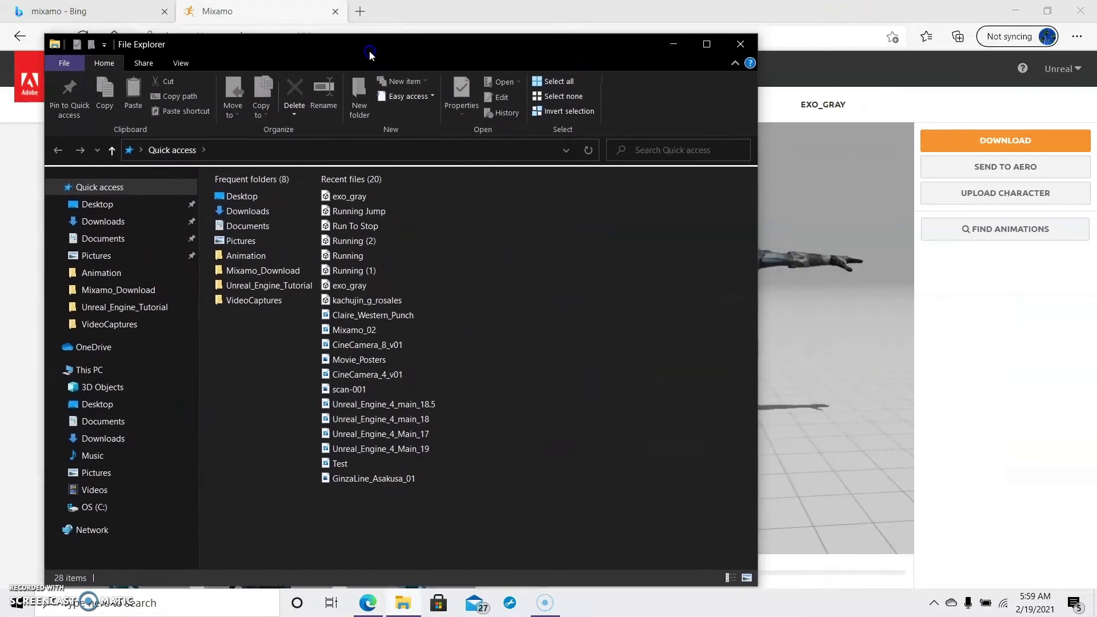
click(66, 247)
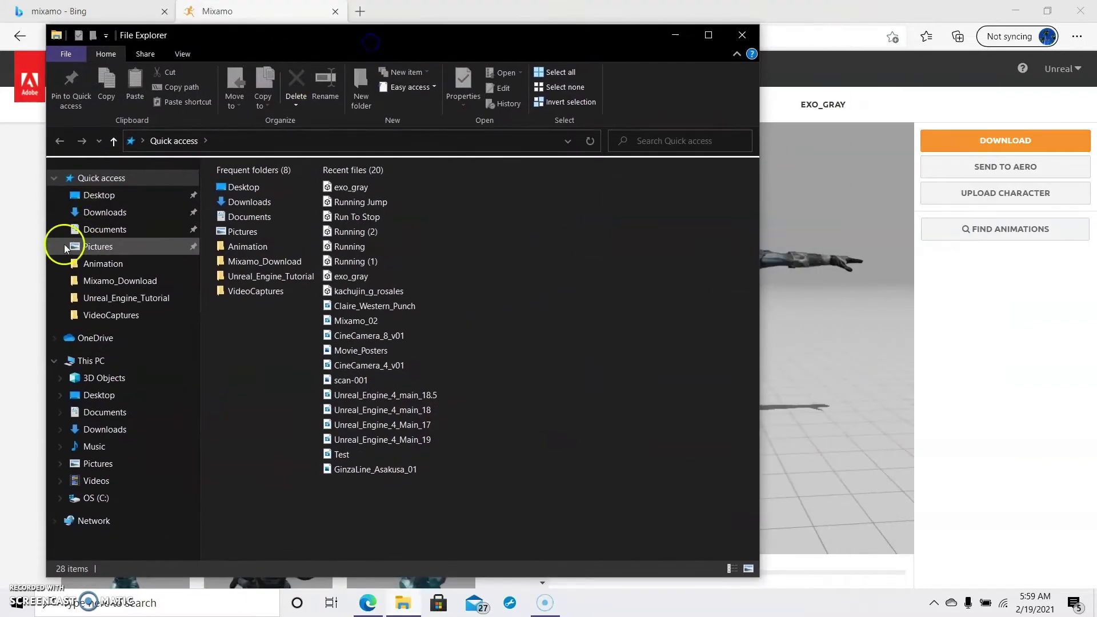
click(113, 222)
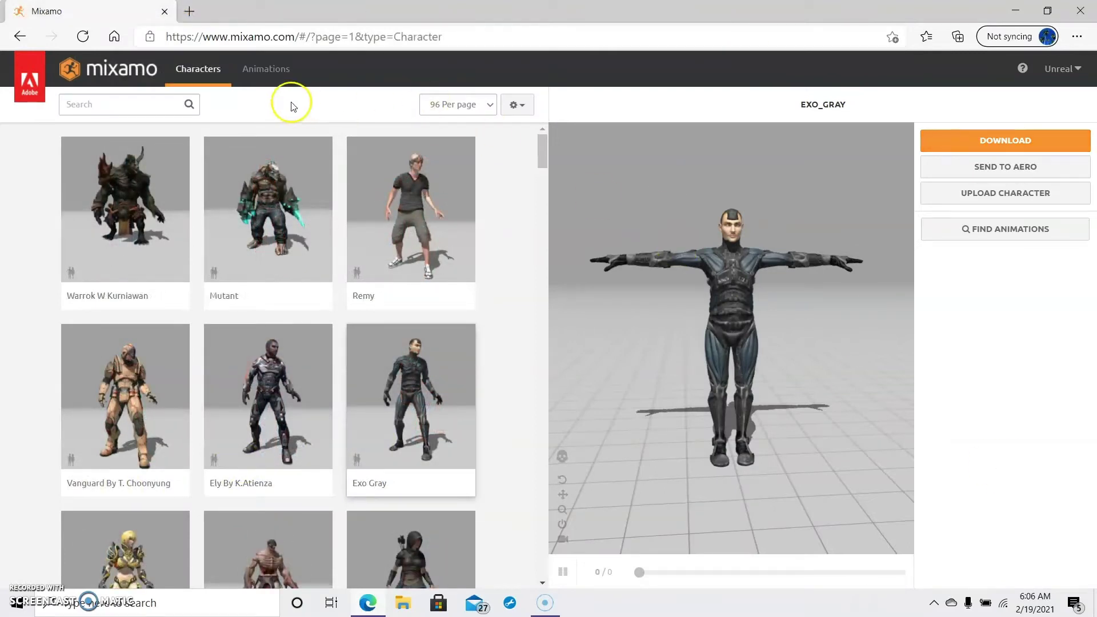
Step: Search 'running' and apply the first Running clip to Exo Gray, viewing it up close
click(272, 76)
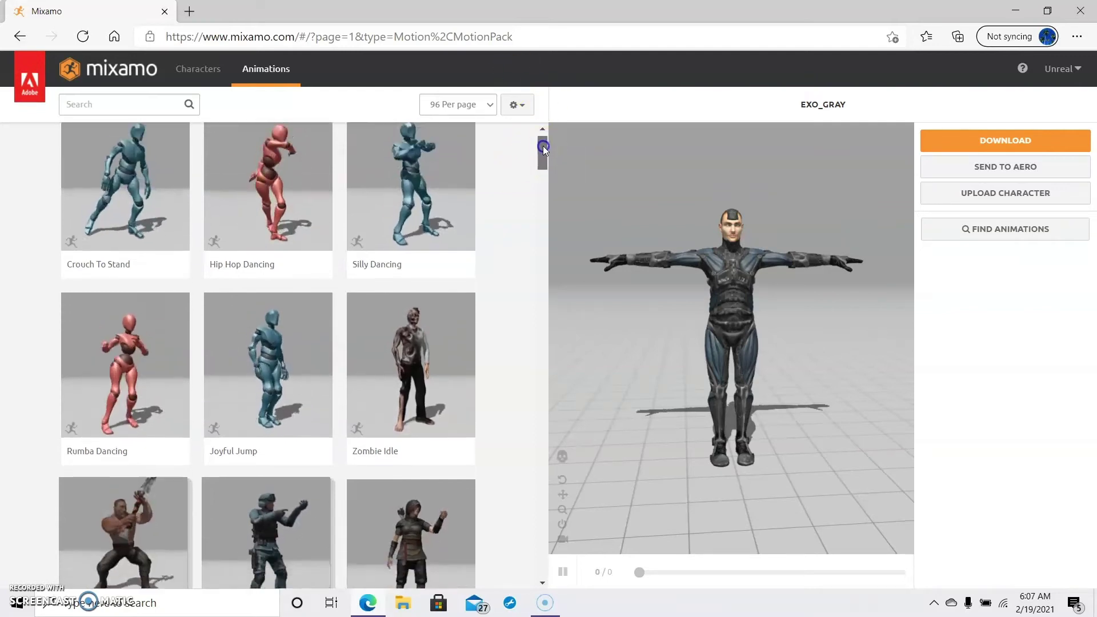
click(121, 107)
text(running)
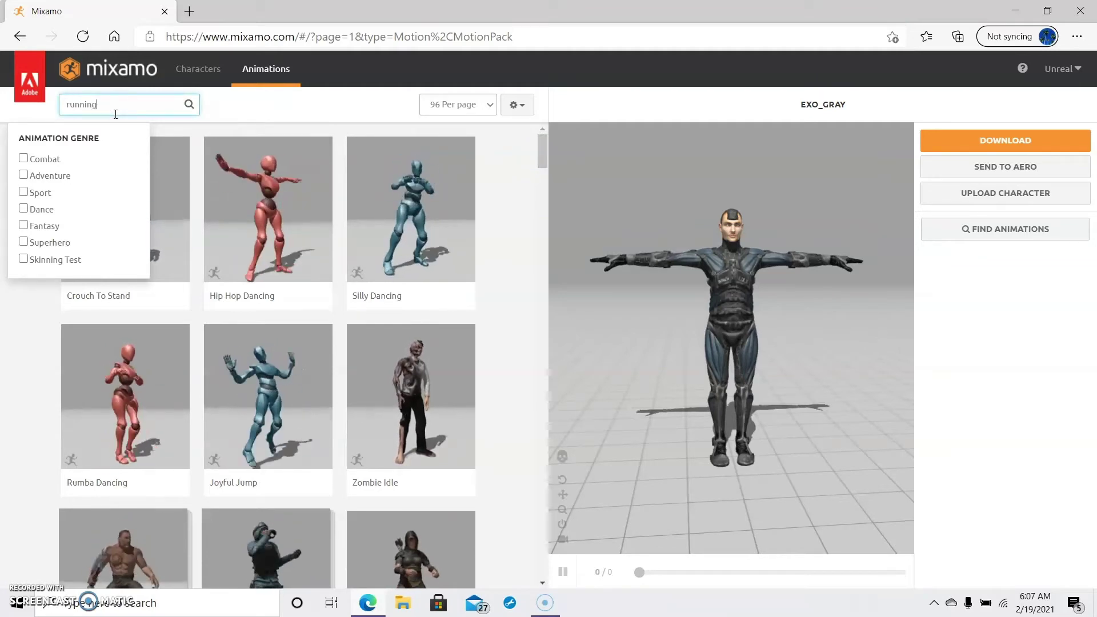
key(Return)
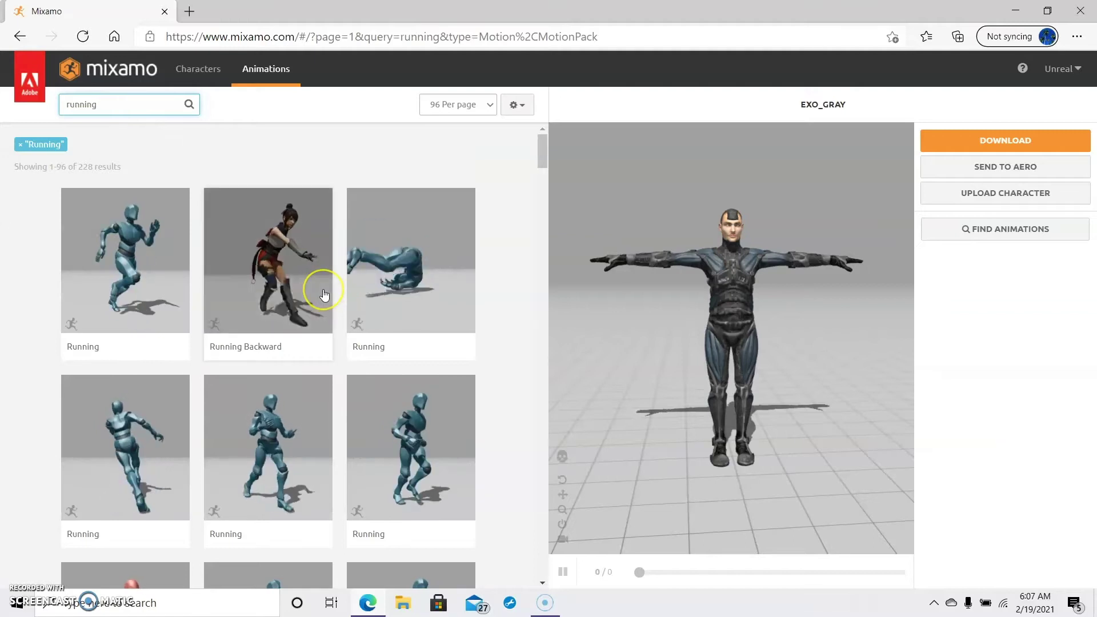
click(132, 269)
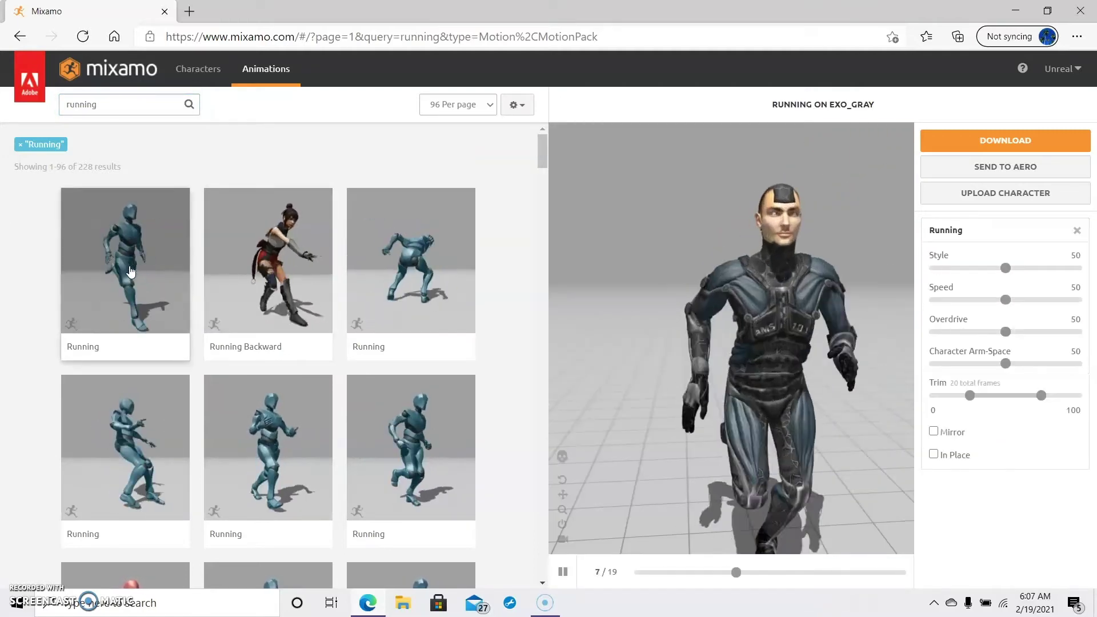
drag(828, 331, 756, 346)
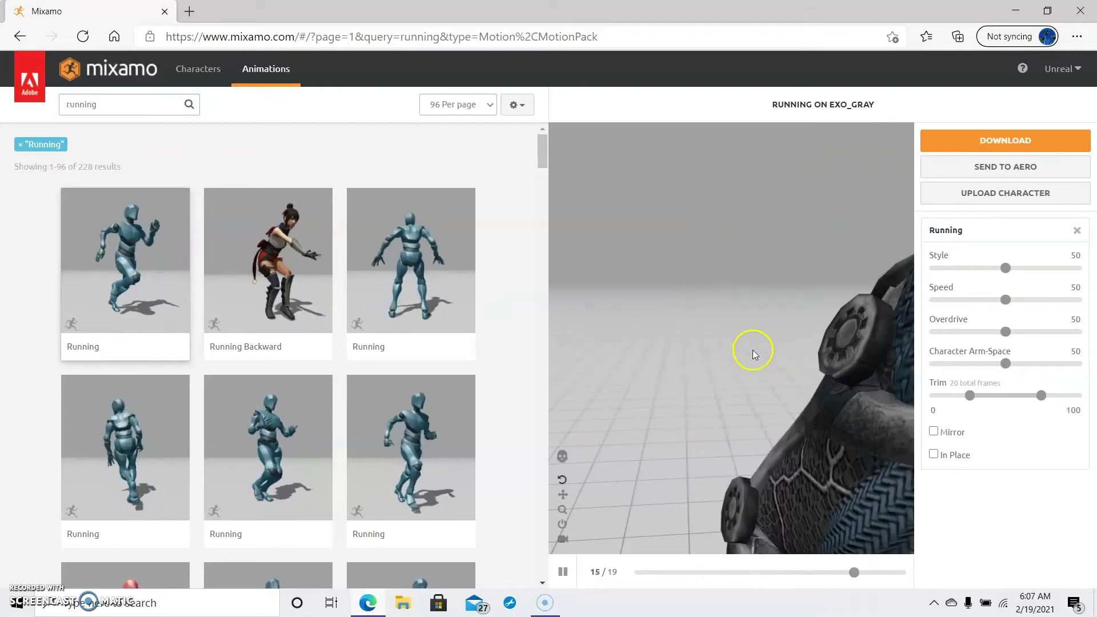
scroll(730, 338, down, 5)
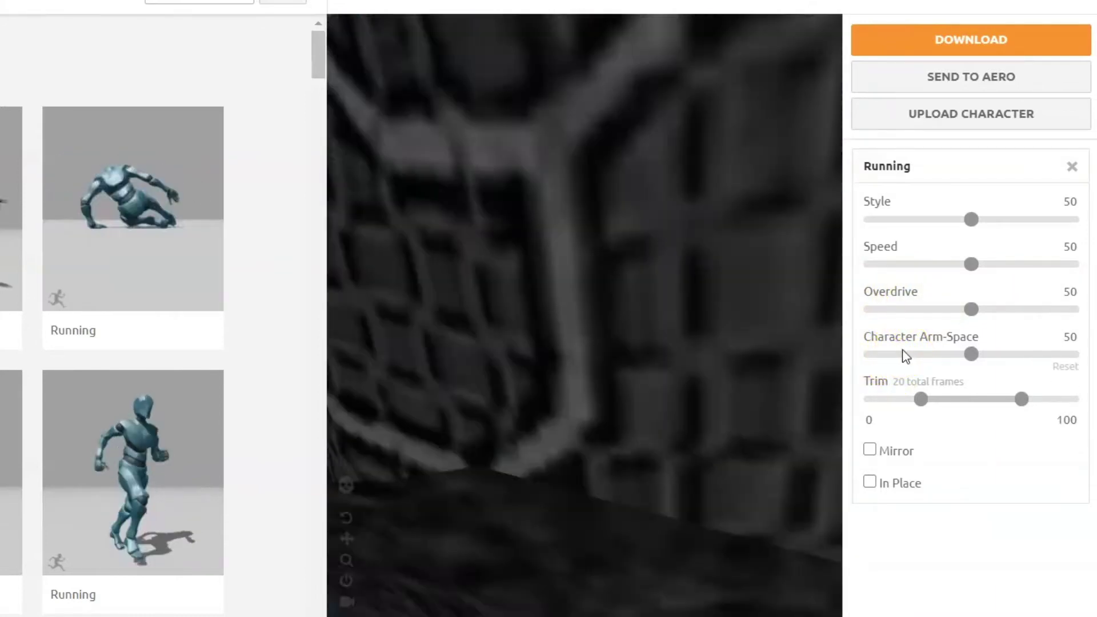
Step: Set Running to play In Place and bring up its download settings
click(883, 355)
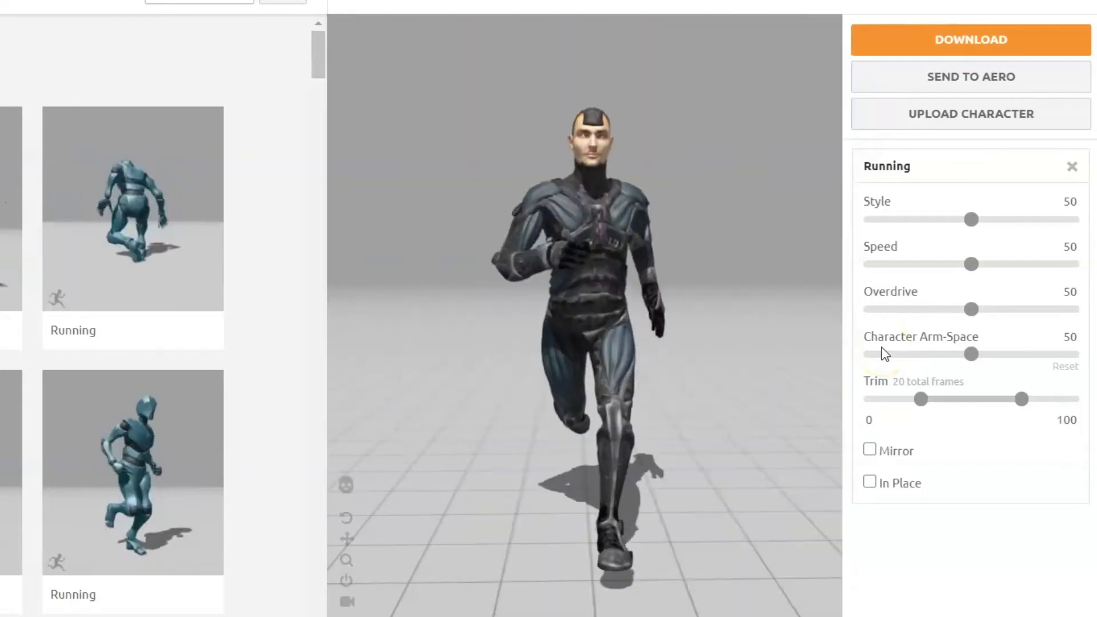
click(862, 369)
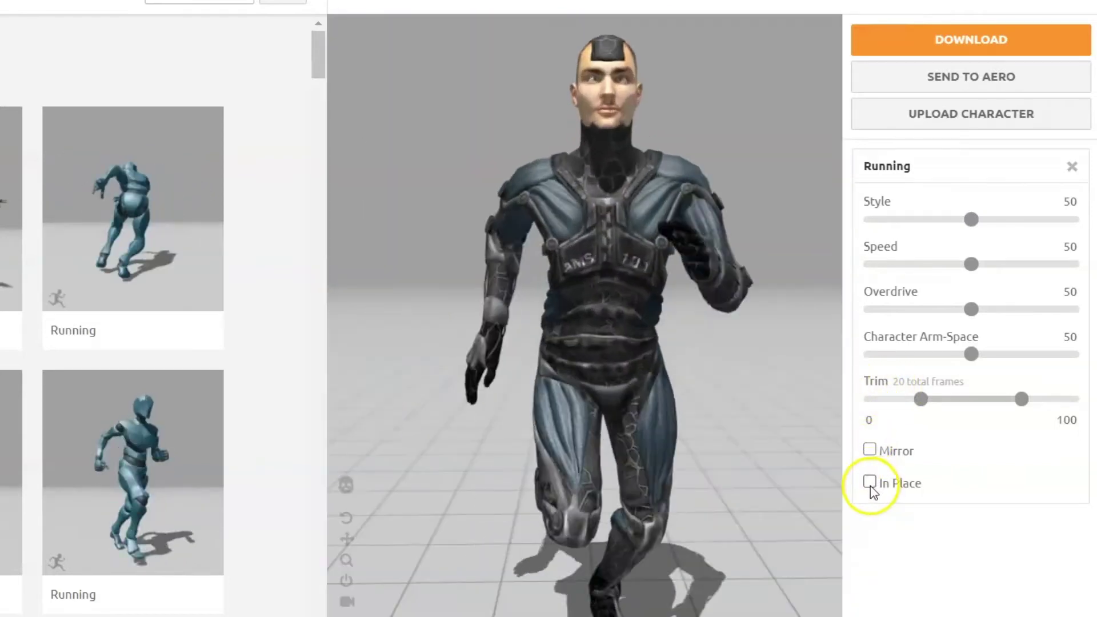
click(870, 483)
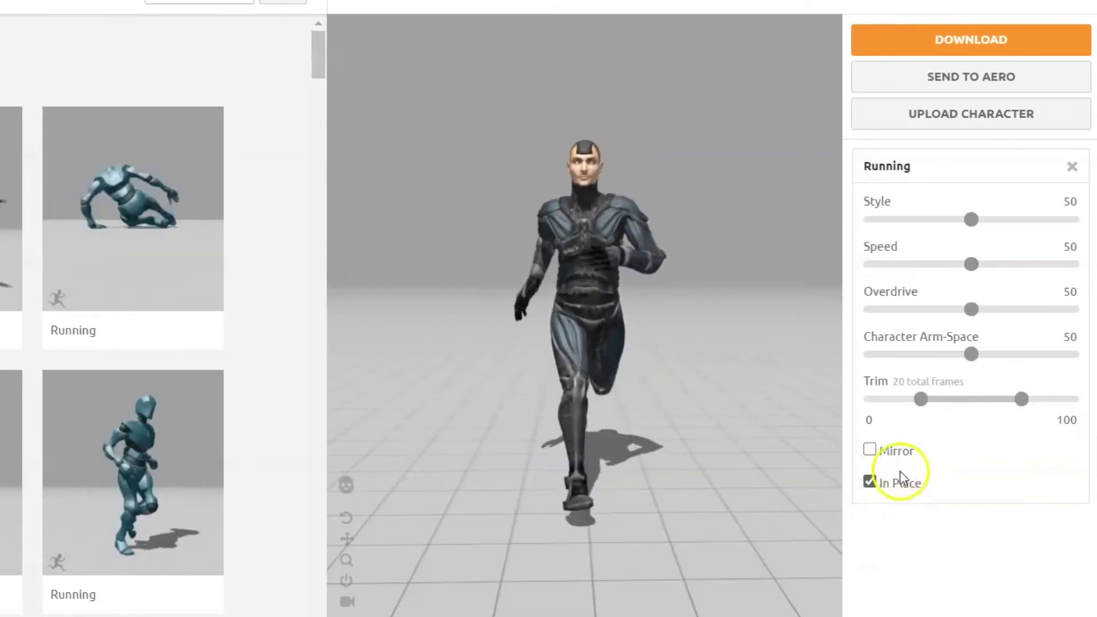
click(869, 482)
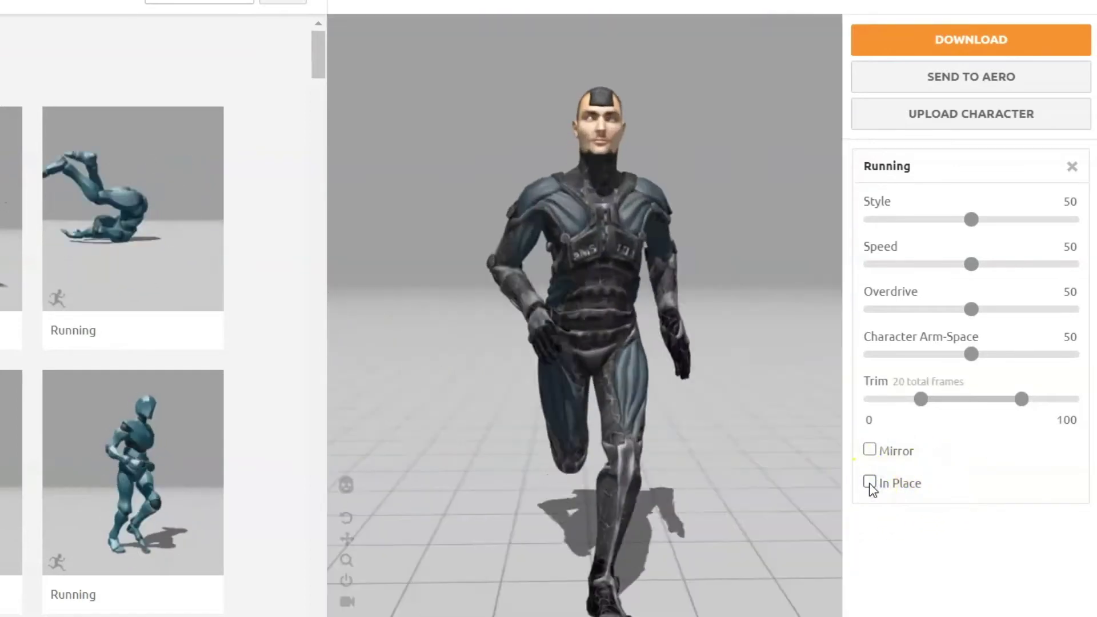
click(869, 483)
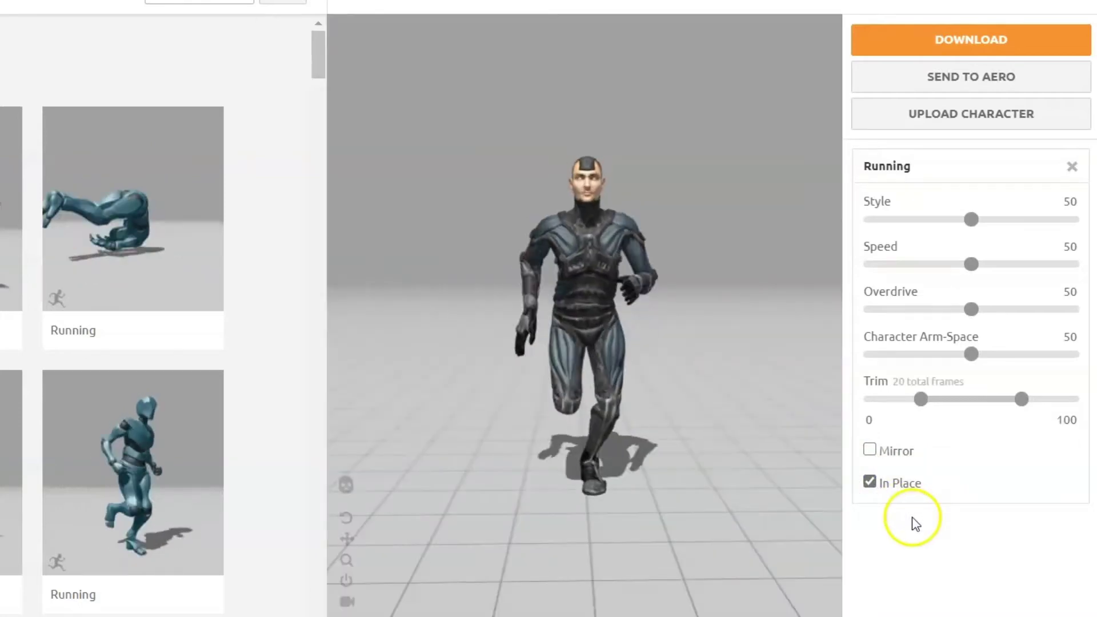
click(961, 40)
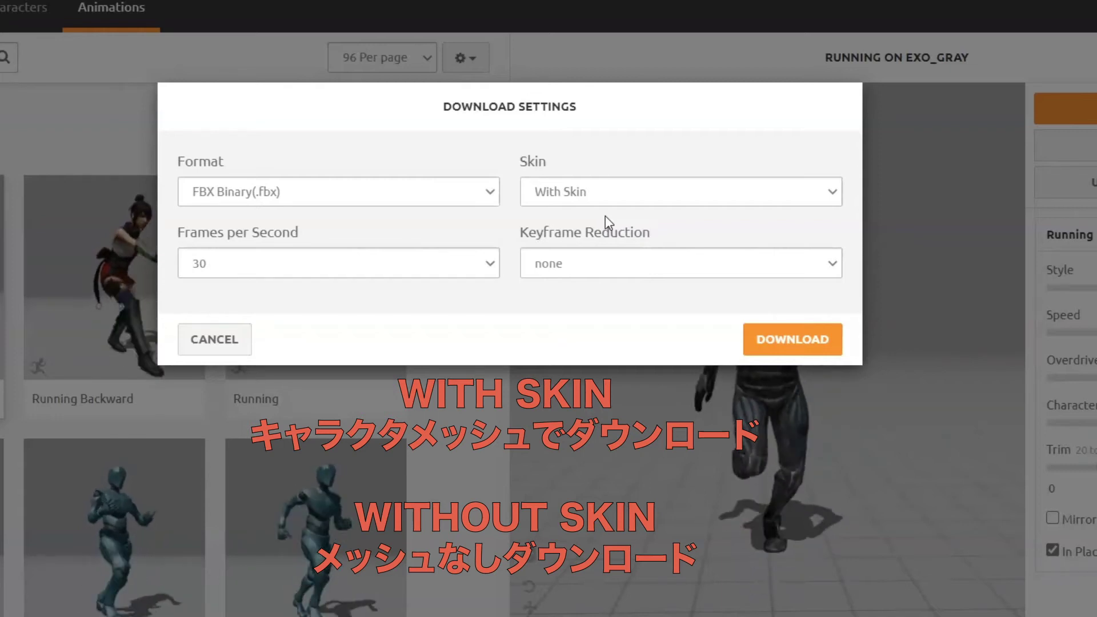
Step: Download Running.fbx as FBX Binary, Without Skin, at 30 fps
click(660, 190)
click(654, 232)
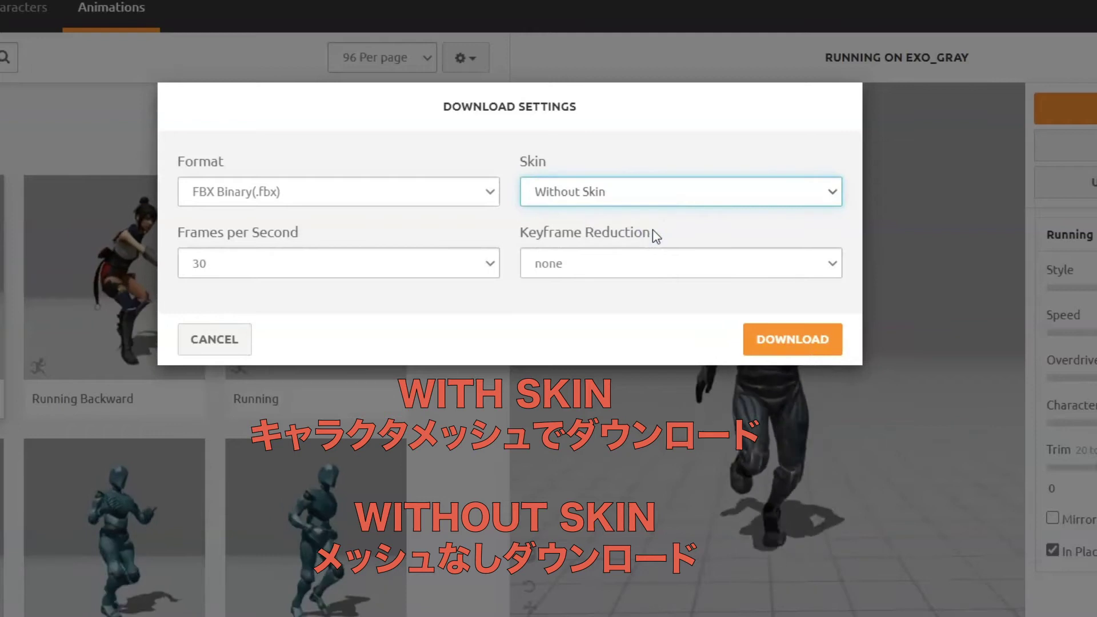
click(732, 310)
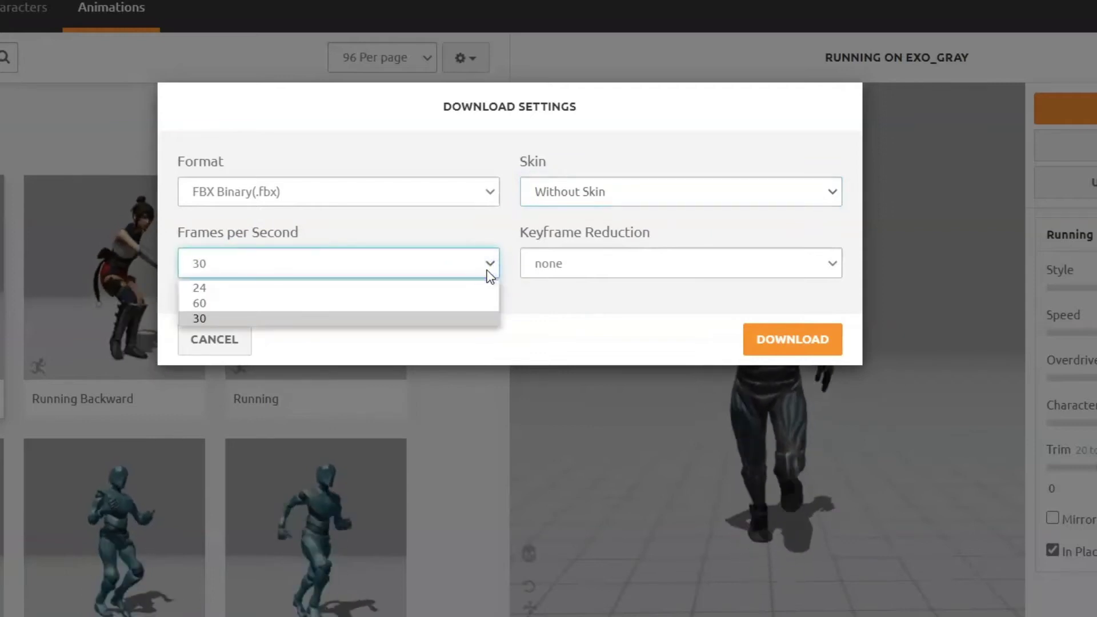
click(479, 290)
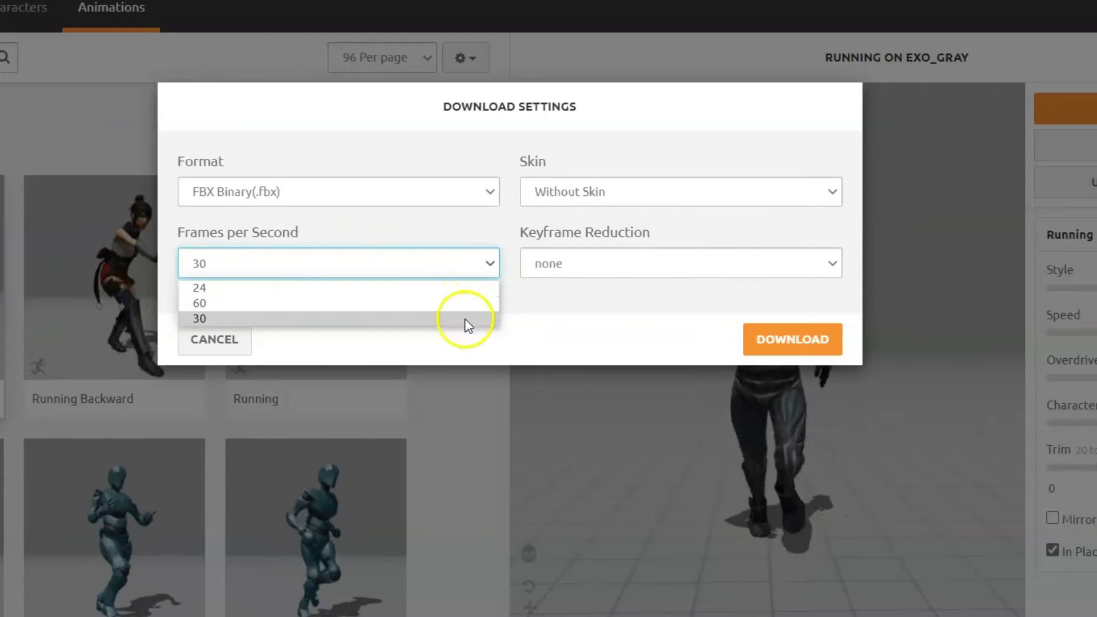
click(507, 328)
click(748, 339)
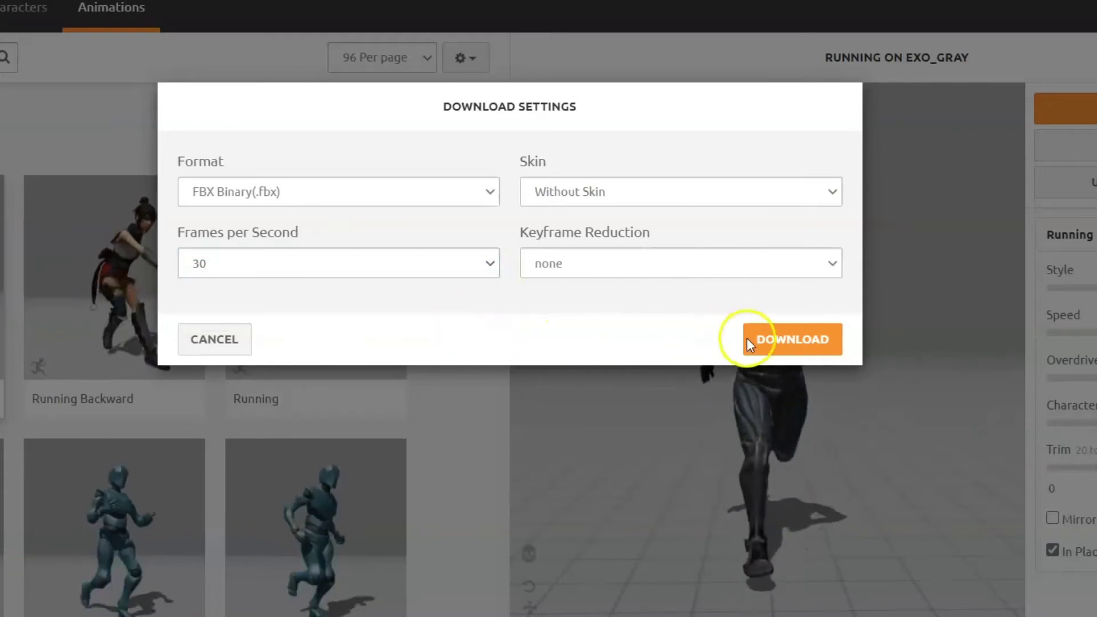
click(793, 340)
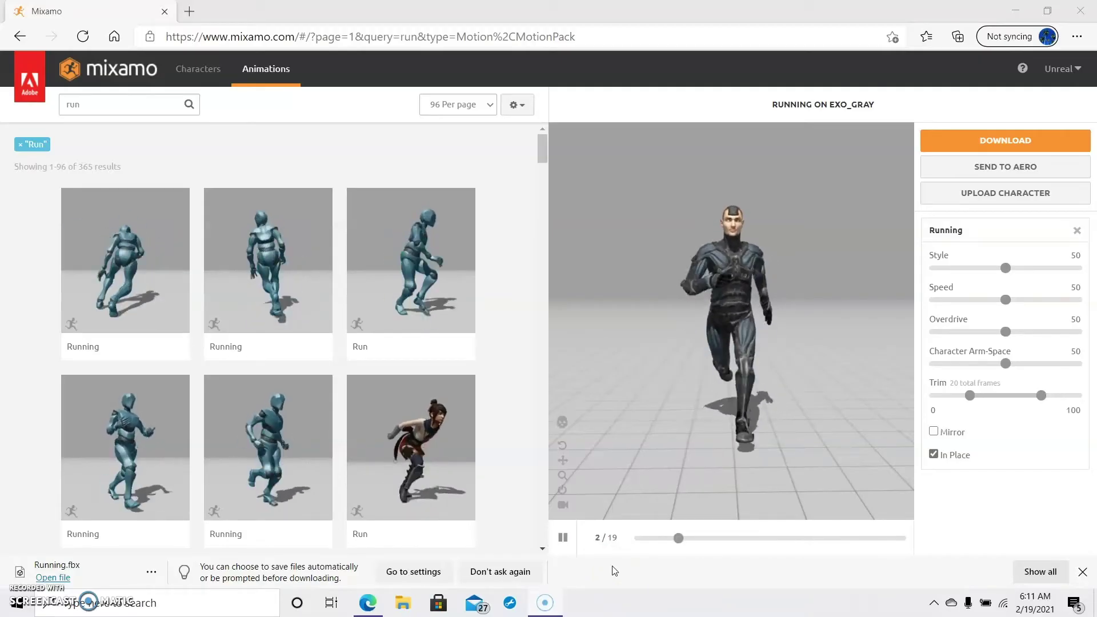
Step: Search for run-to-jump clips, apply Running Jump to Exo Gray, and open its download settings
click(87, 104)
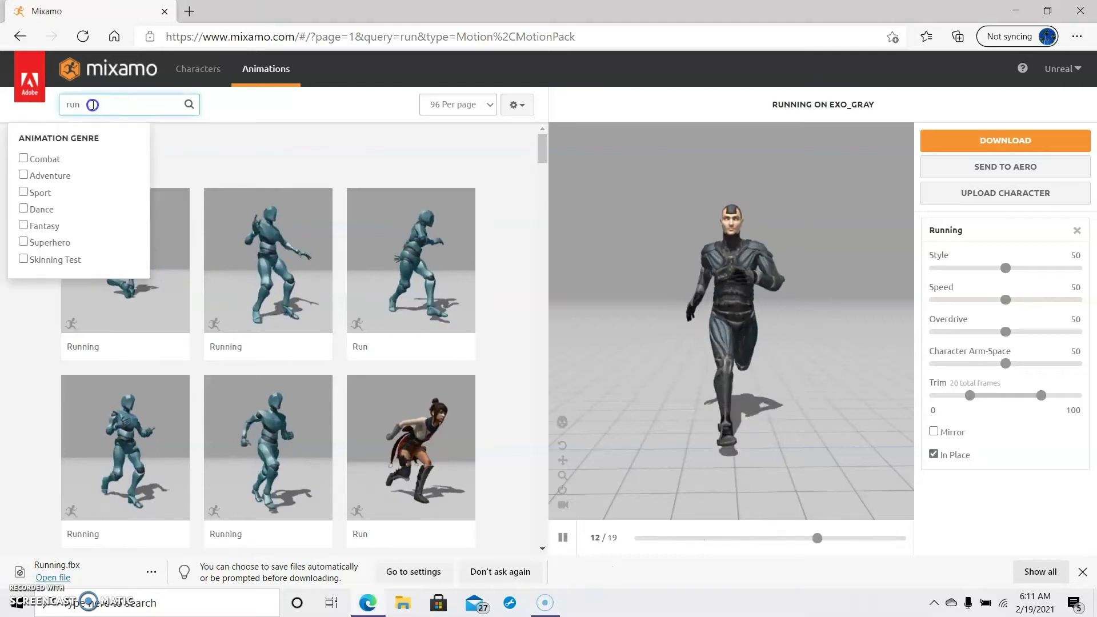
text( to)
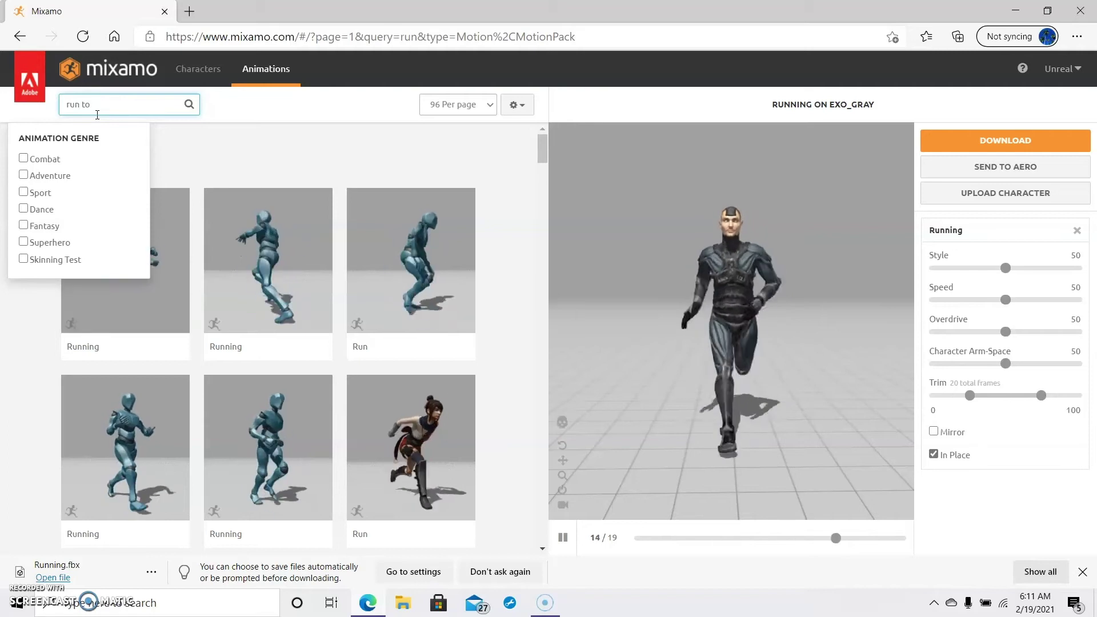
text( jump)
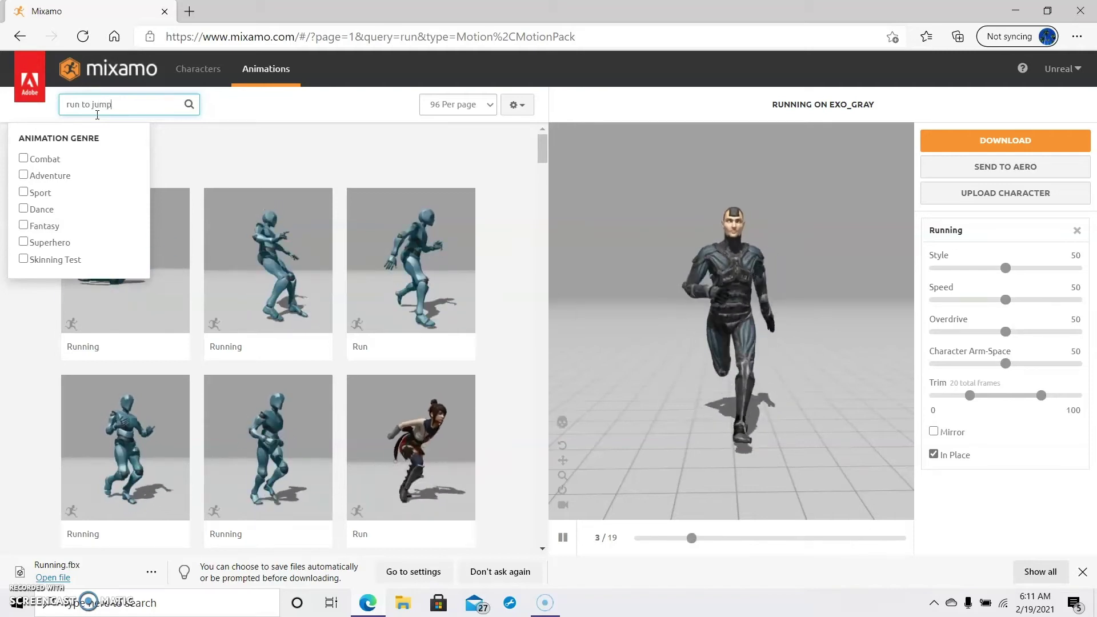
key(Return)
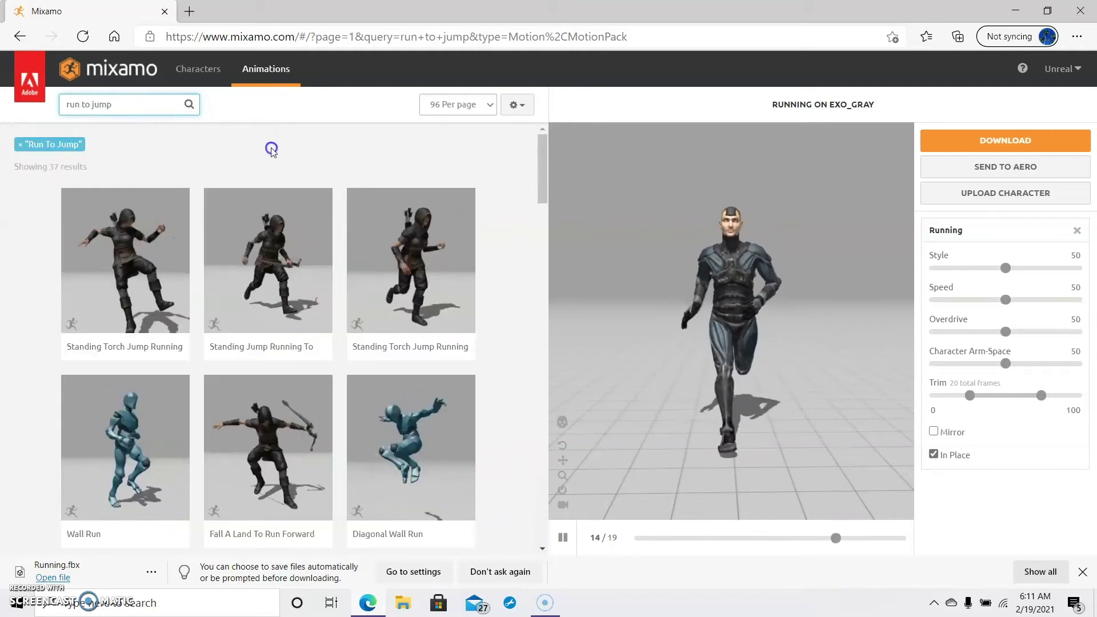
drag(543, 155, 558, 302)
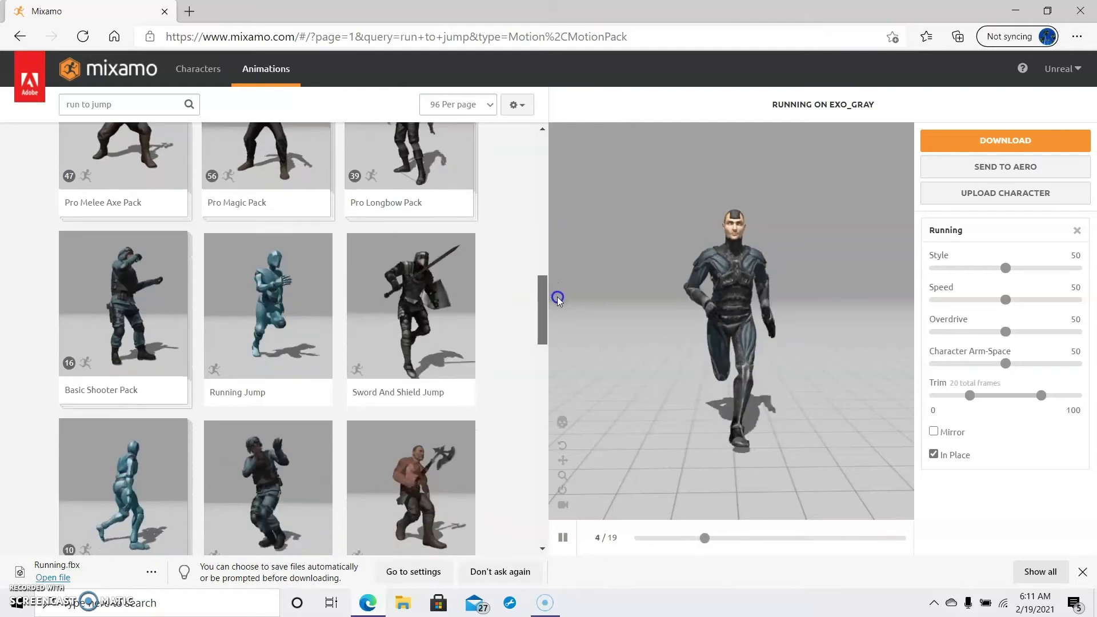
click(271, 287)
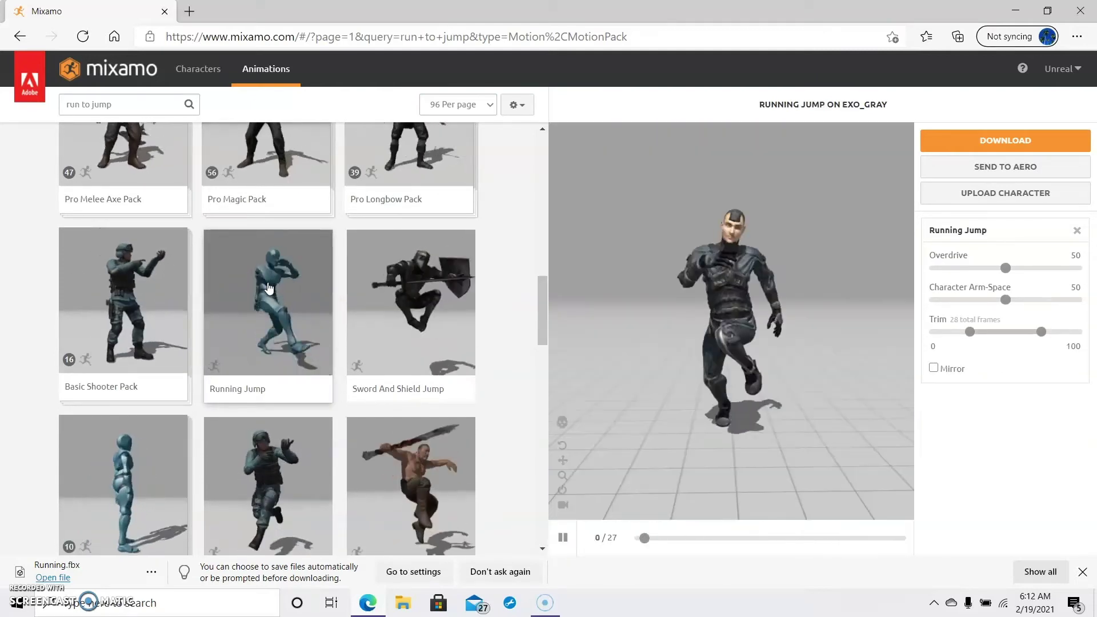
click(759, 314)
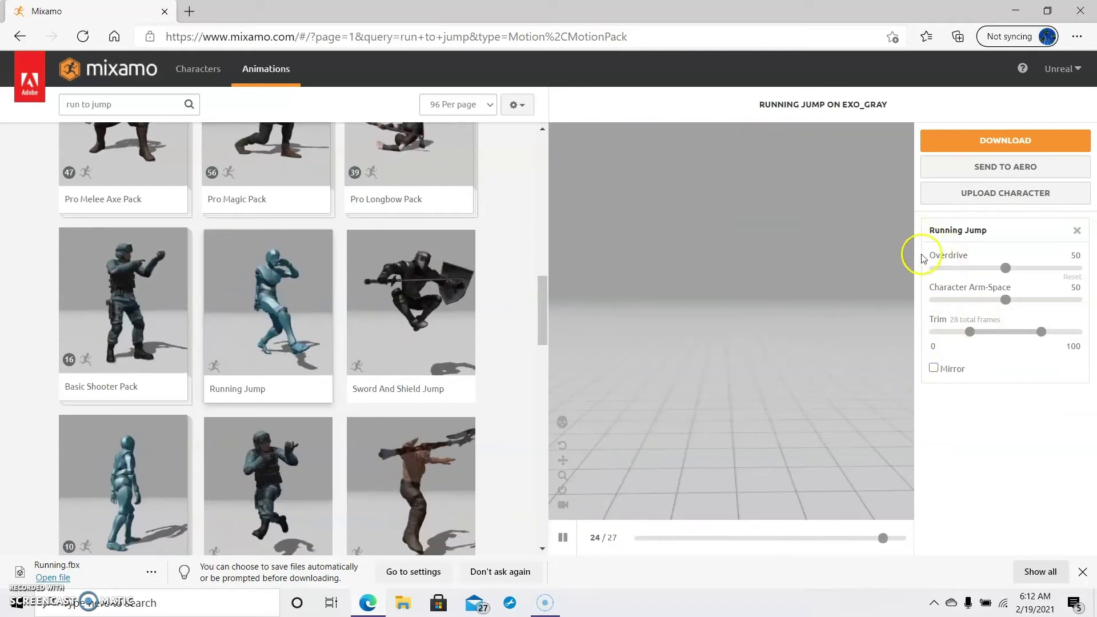
click(1013, 141)
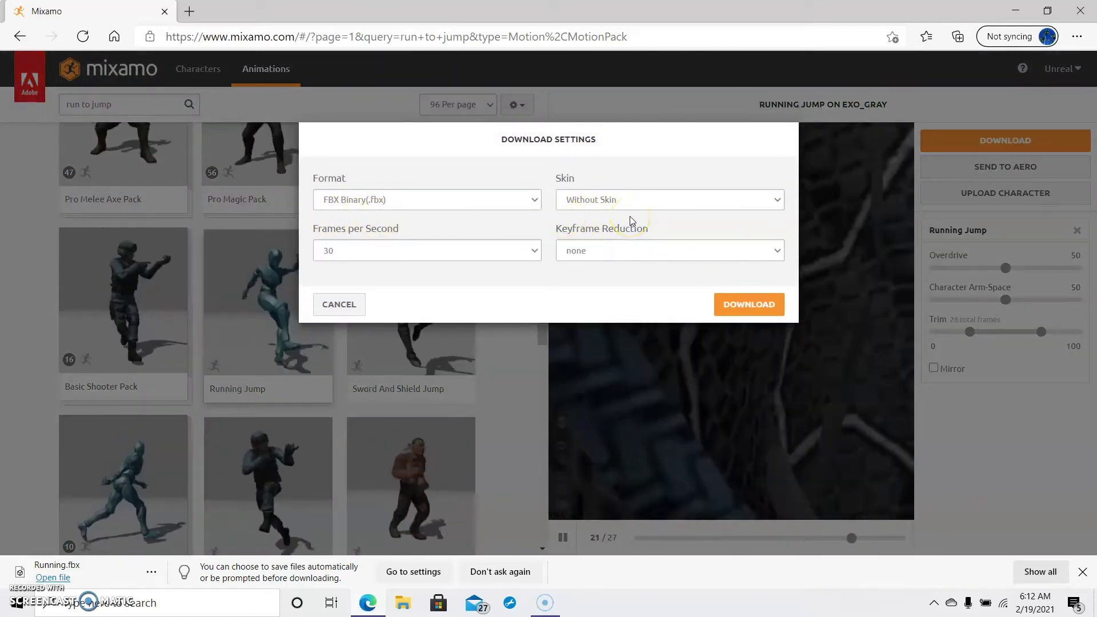
Step: Download Running Jump as an FBX Binary without skin at 30 fps
click(747, 304)
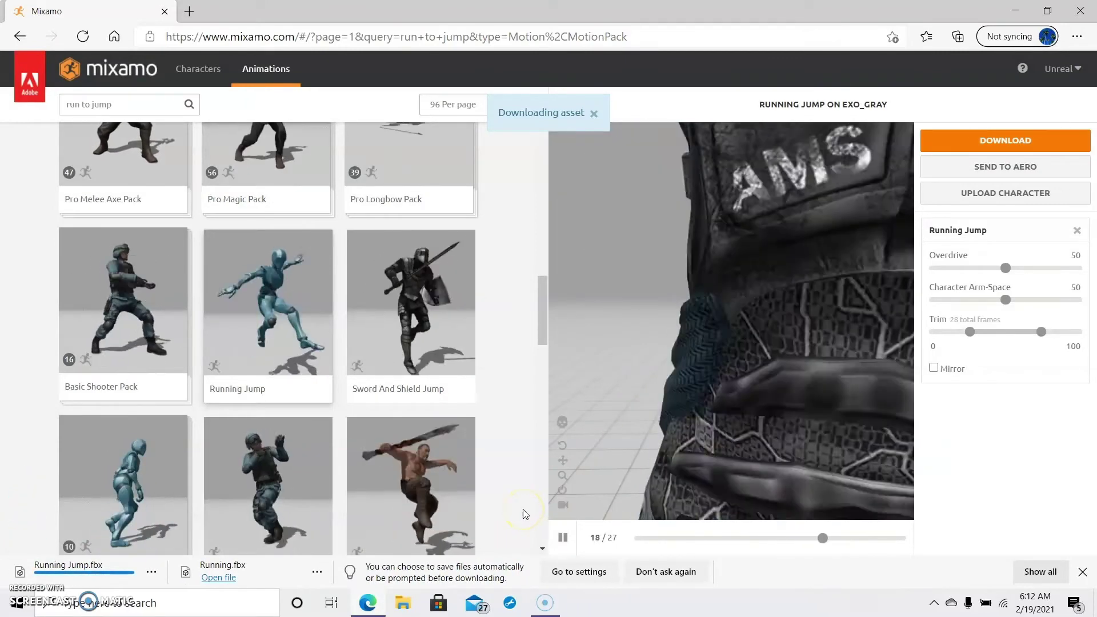
click(405, 604)
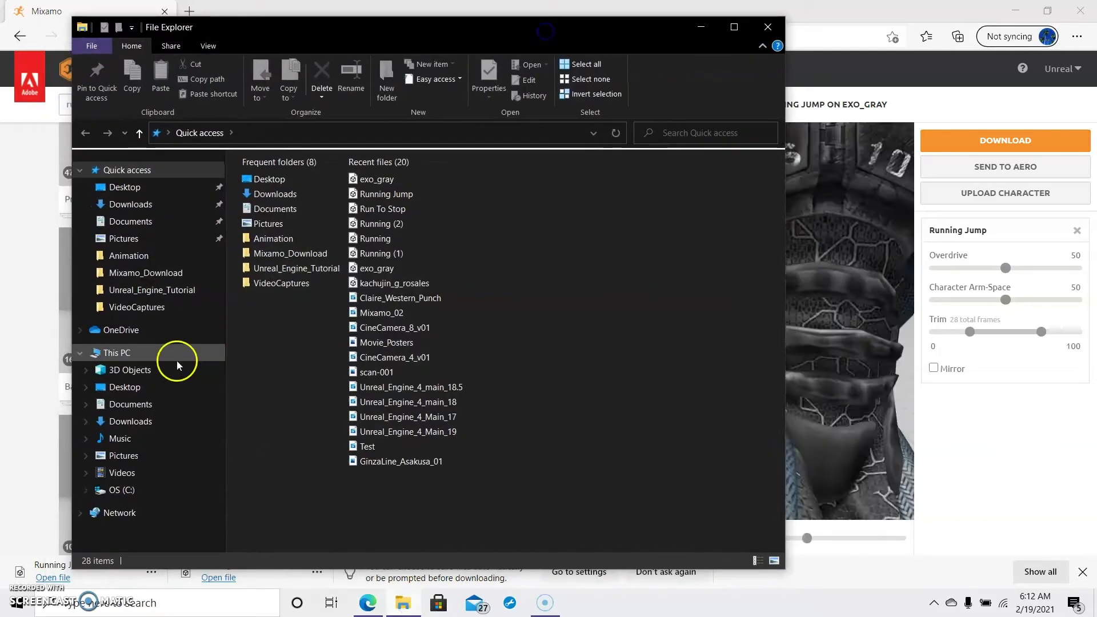
Step: Show the Downloads folder holding the Running Jump, Running and exo_gray files, nudging the window right
click(131, 205)
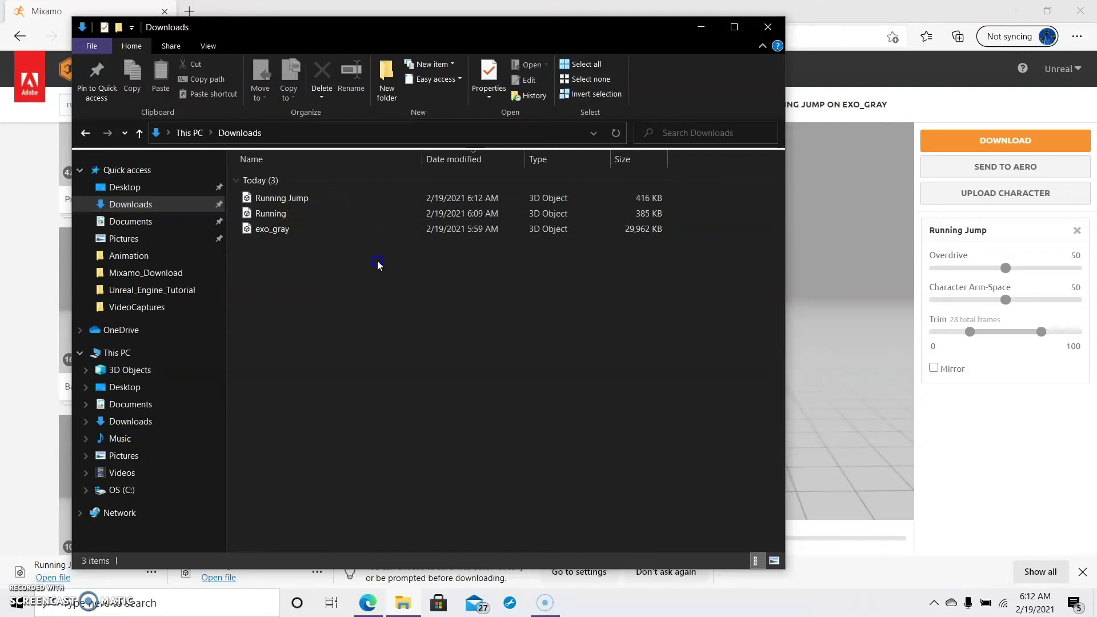
drag(617, 30, 663, 25)
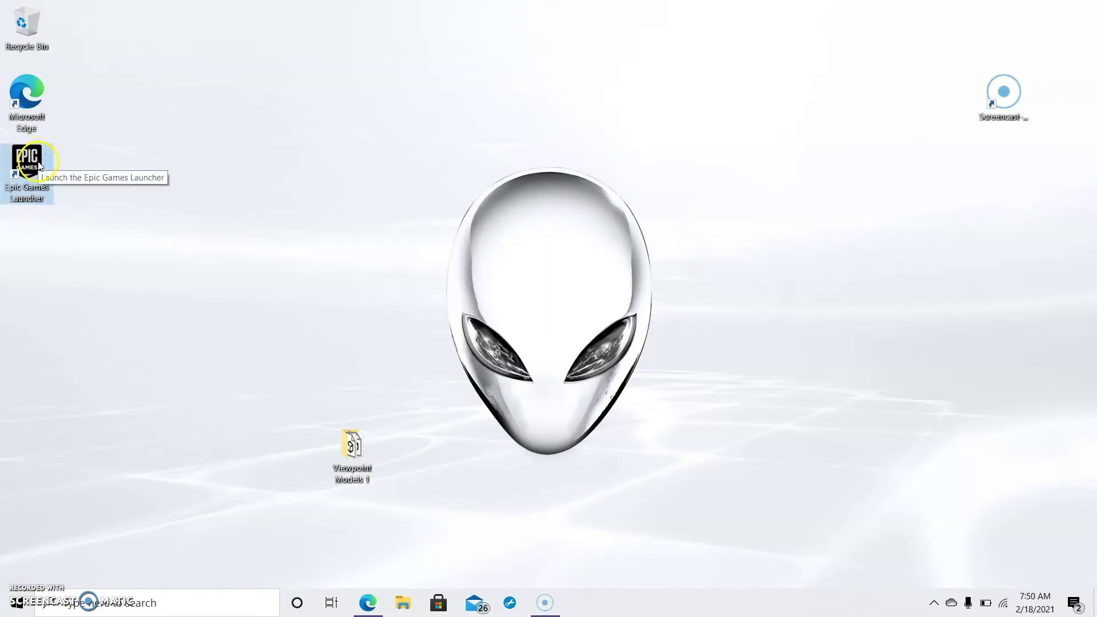
Step: Launch Unreal Editor from the Epic Games Launcher and create the Mixamo_Demo project
double_click(38, 165)
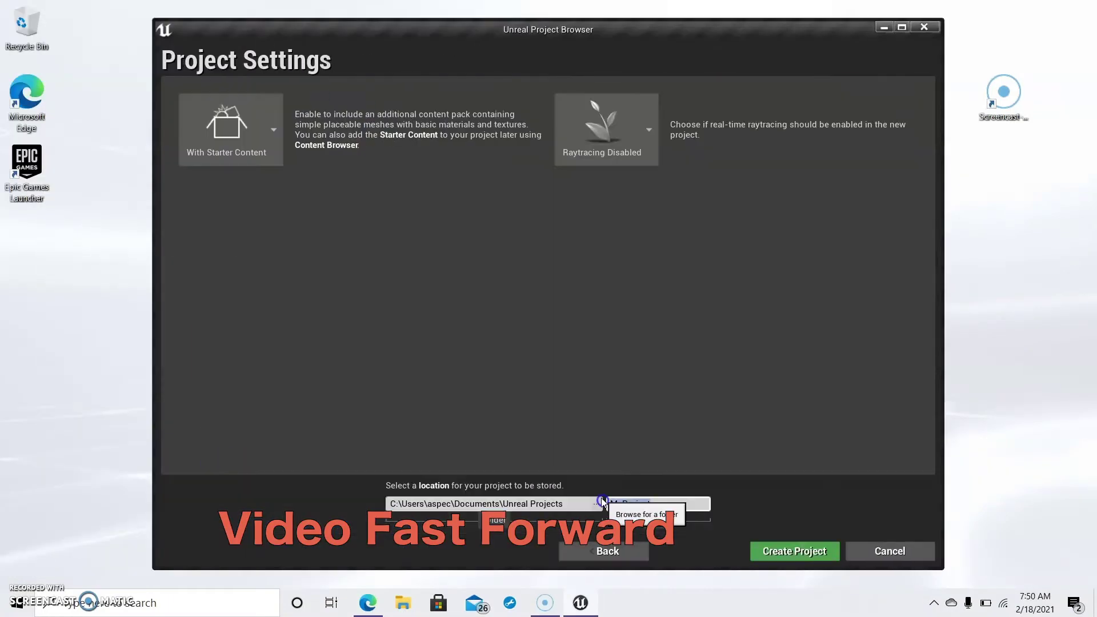
text(Mixamo)
click(811, 555)
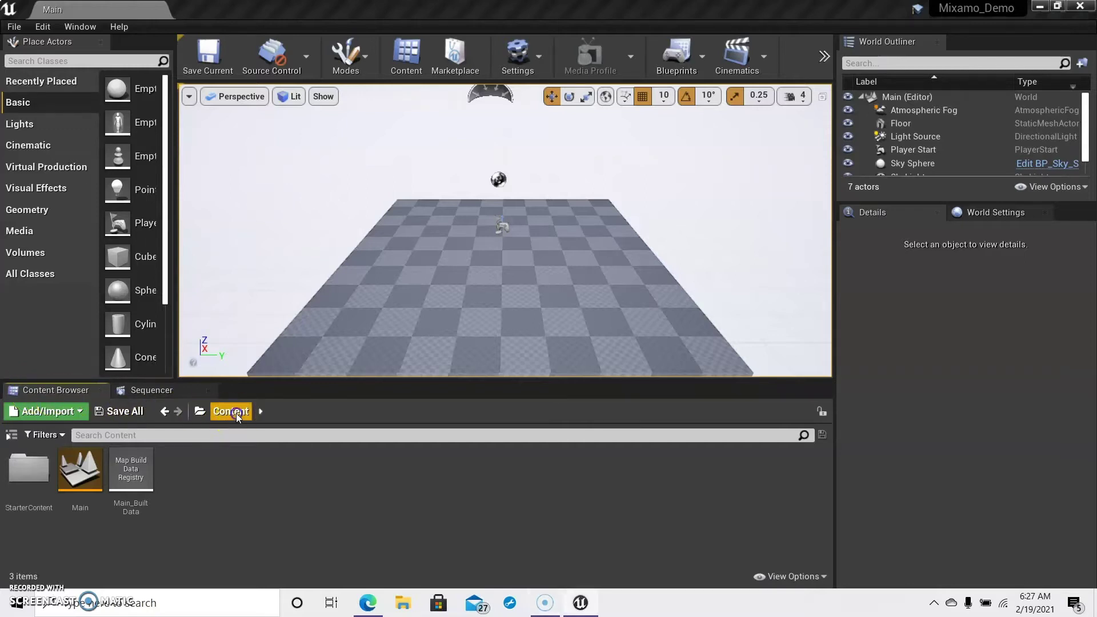
Step: Add a new folder named Exo_grey under Content and open it
right_click(265, 491)
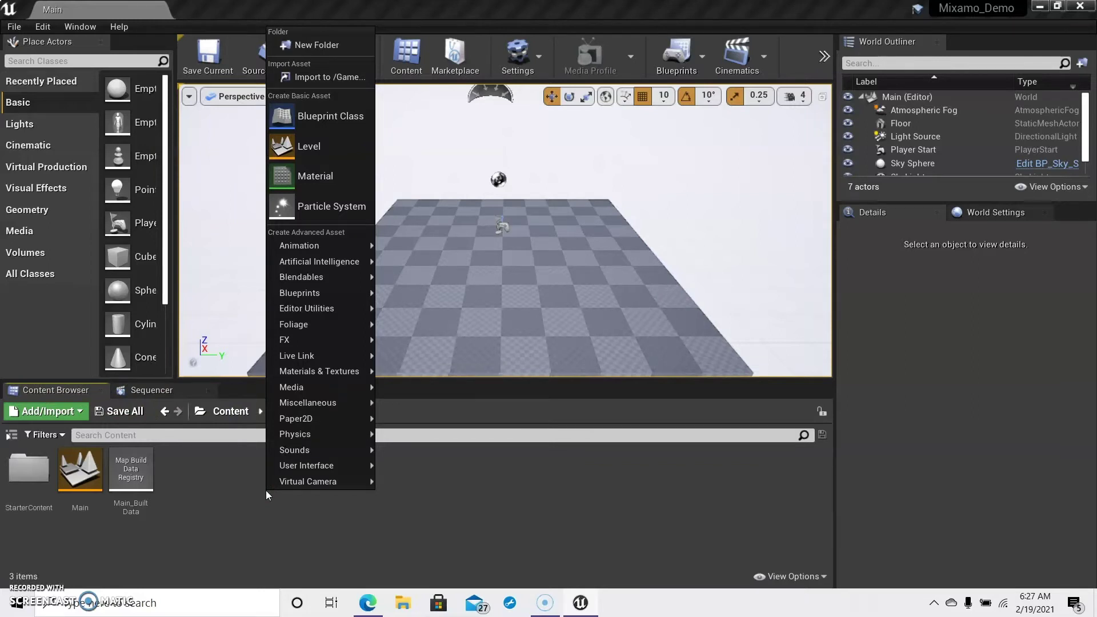
click(373, 76)
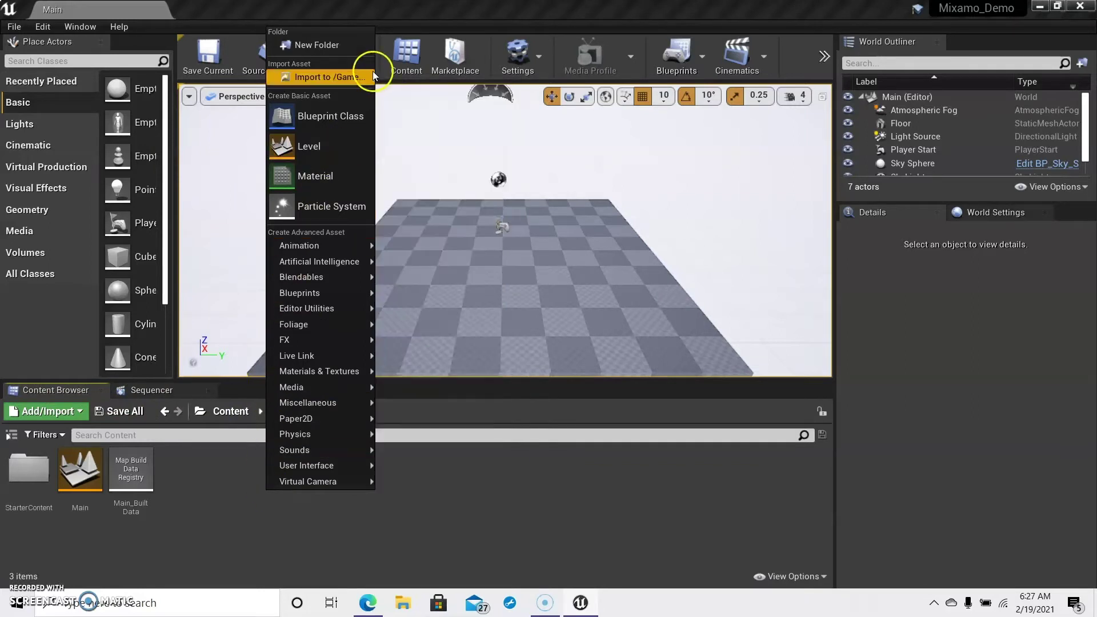
click(337, 47)
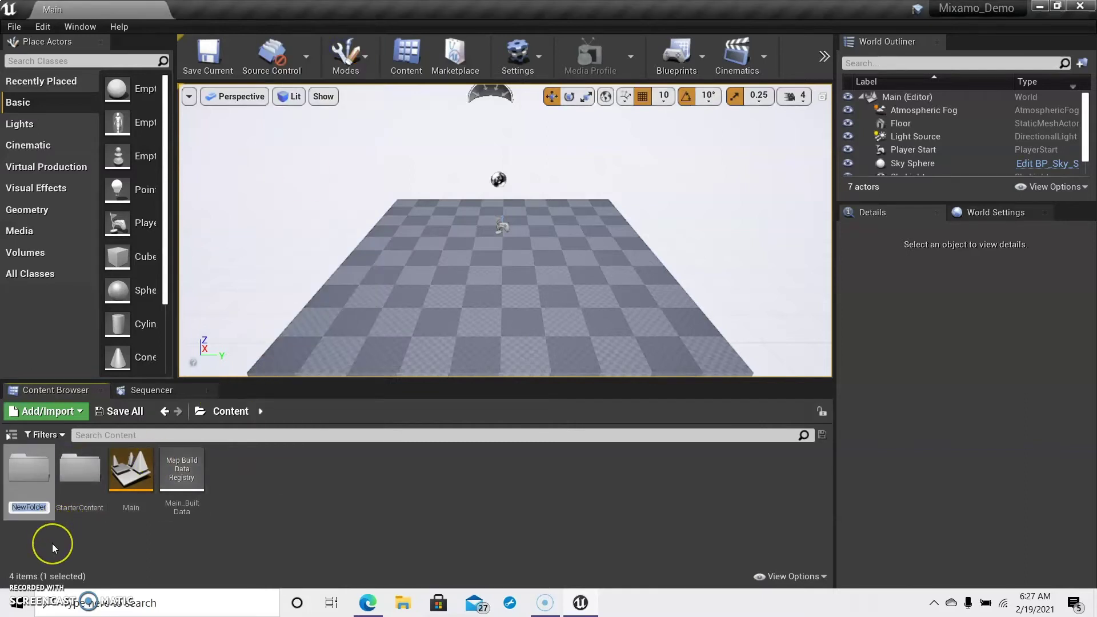
text(Exo_g)
text(rey)
key(Return)
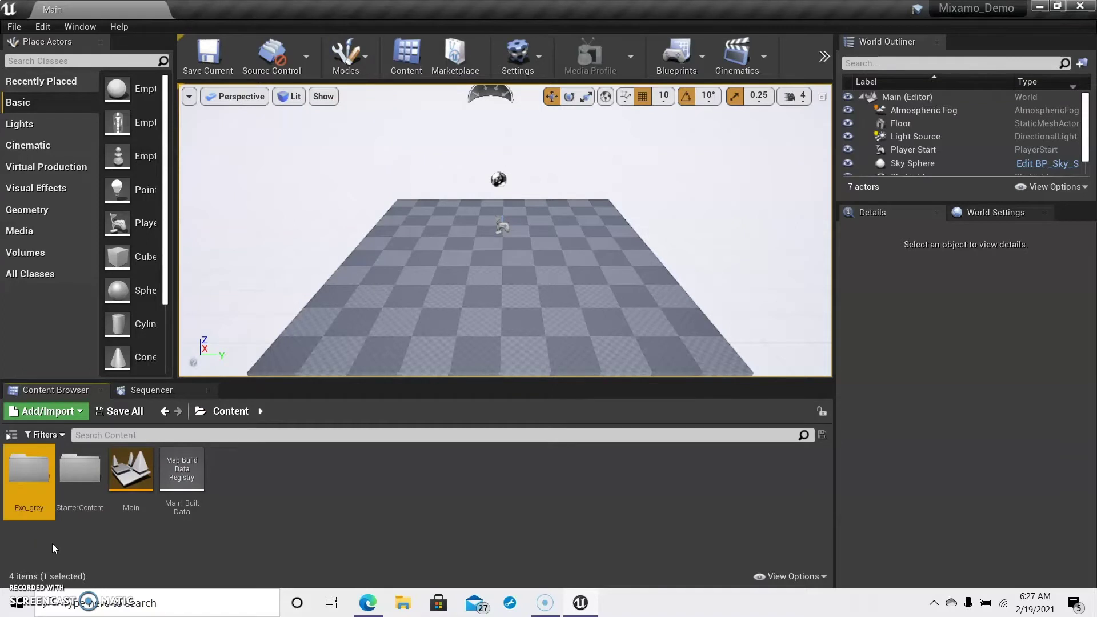
double_click(28, 469)
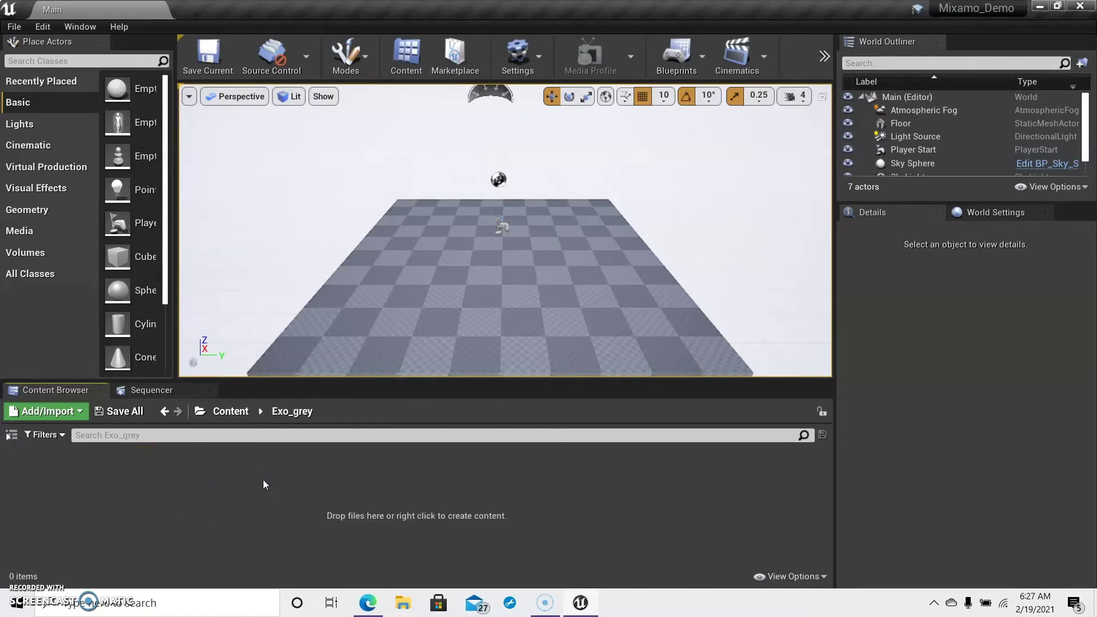
Step: Import exo_gray from Documents > Unreal Projects > Mixamo_Download > Character into /Game/Exo_grey
right_click(264, 482)
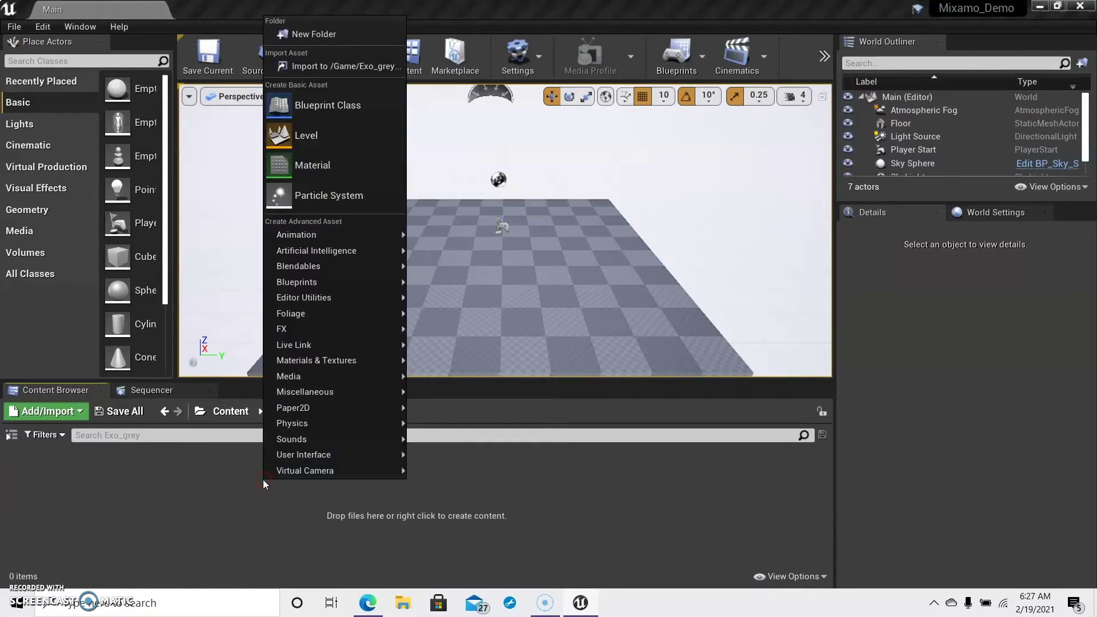
click(345, 67)
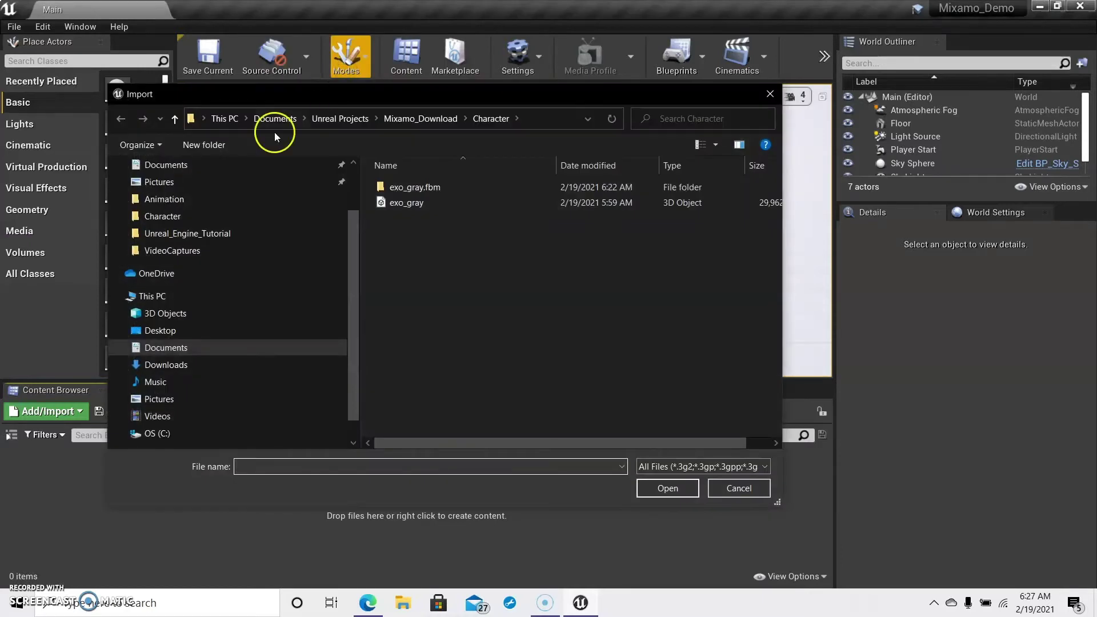
click(174, 348)
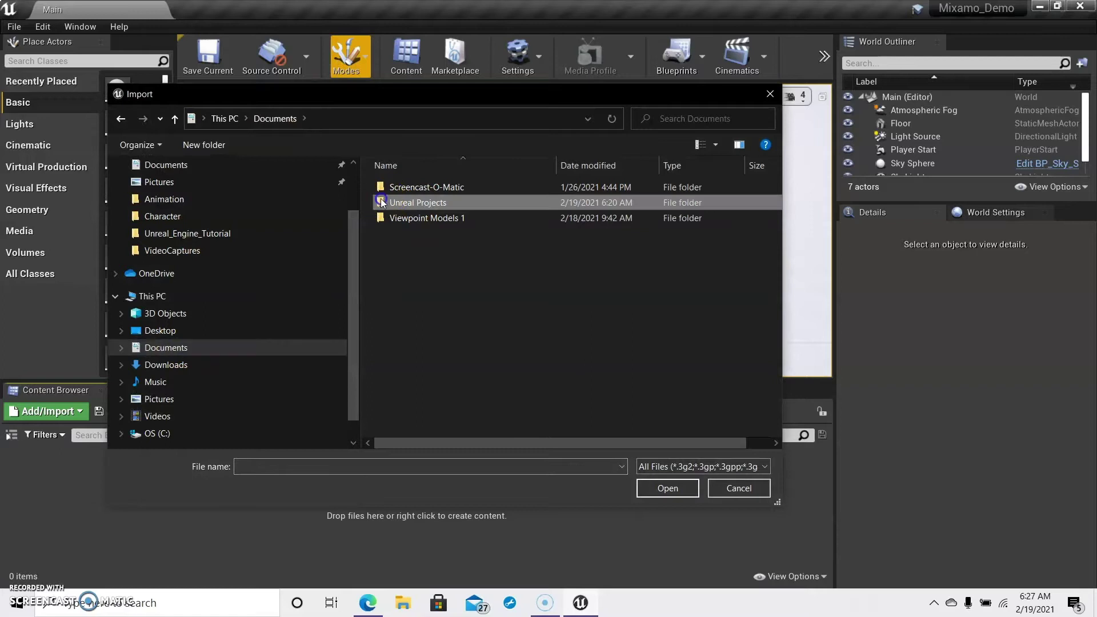
double_click(382, 203)
double_click(375, 280)
click(381, 203)
double_click(382, 203)
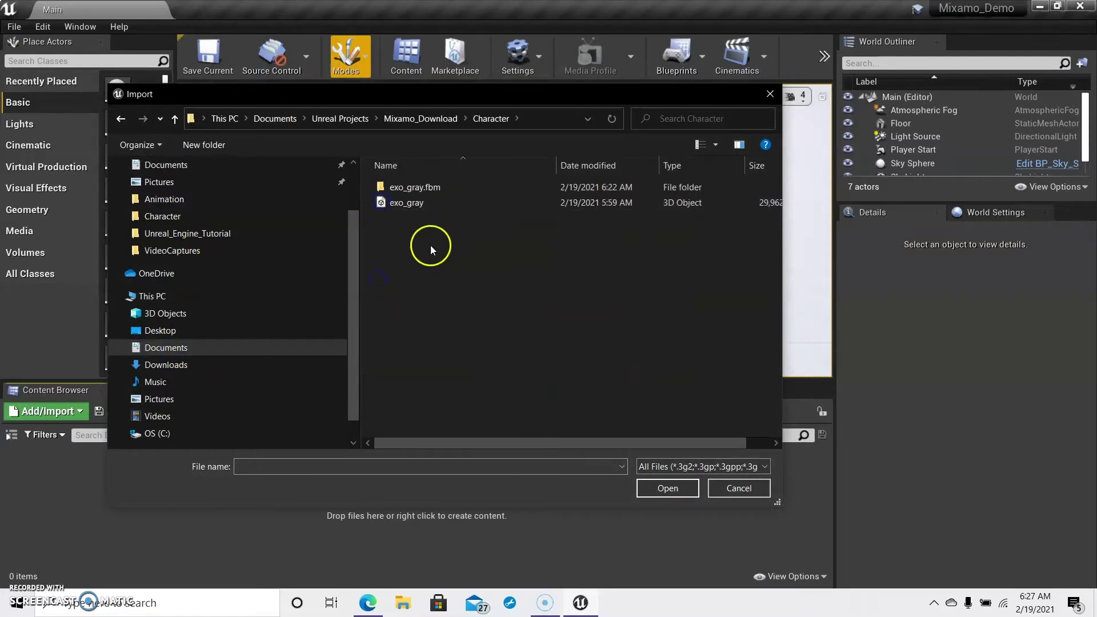
click(414, 209)
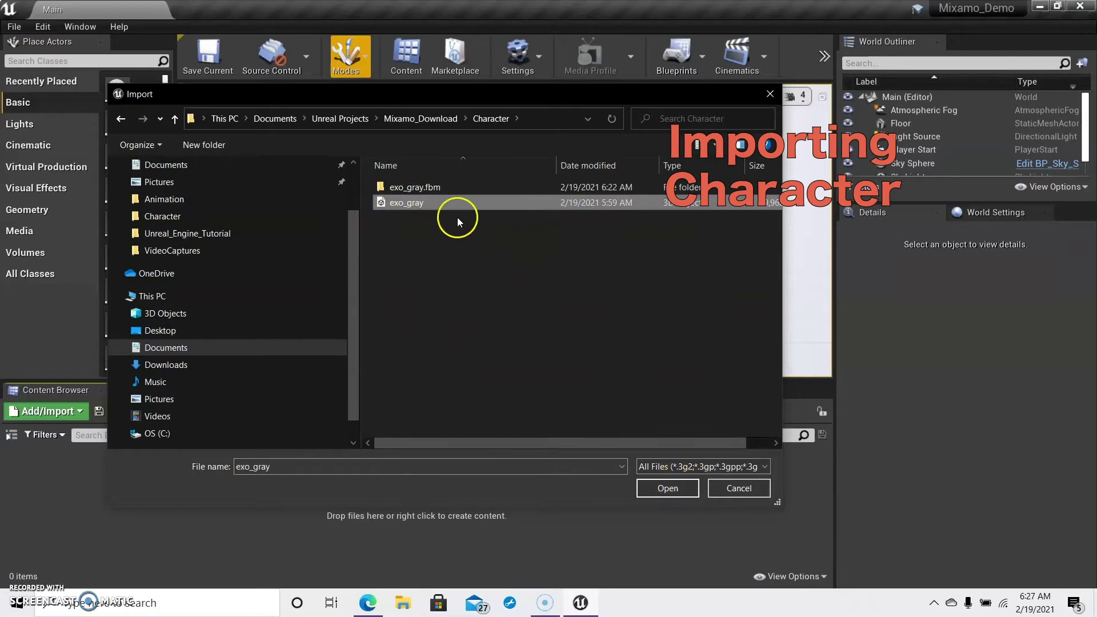
click(661, 487)
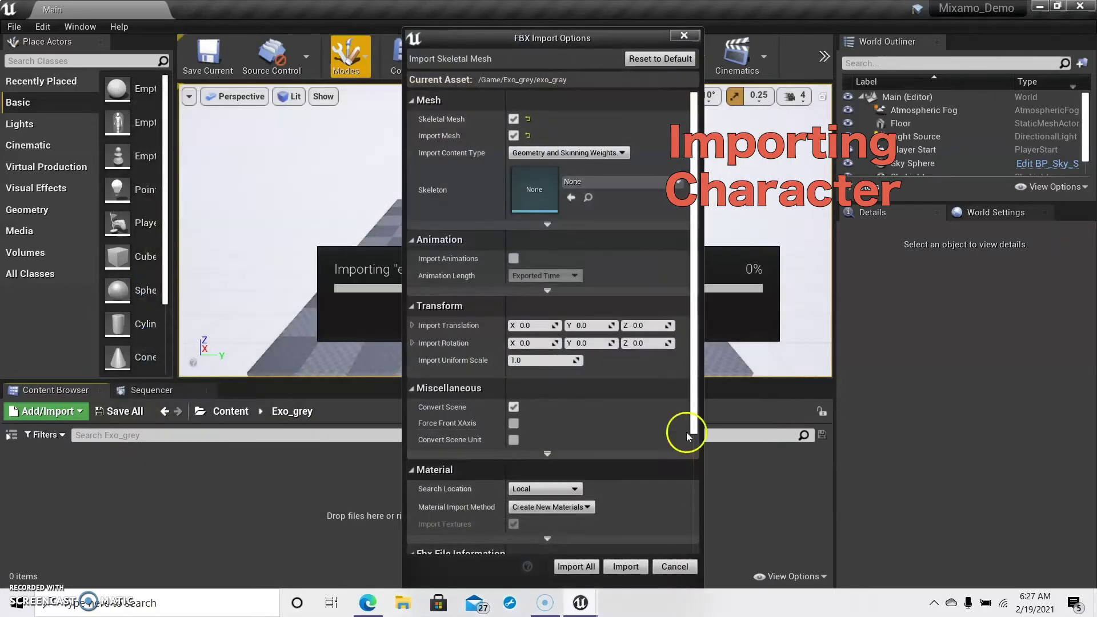
Step: Import all of exo_gray with Skeleton None, animations off and new materials created
drag(620, 42, 560, 26)
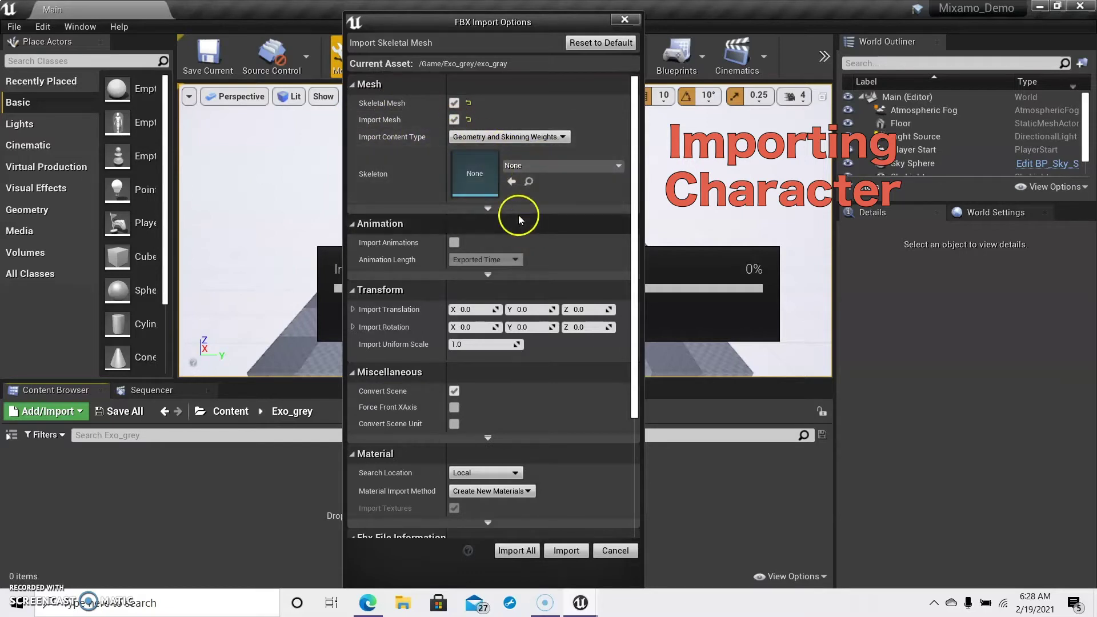
click(518, 553)
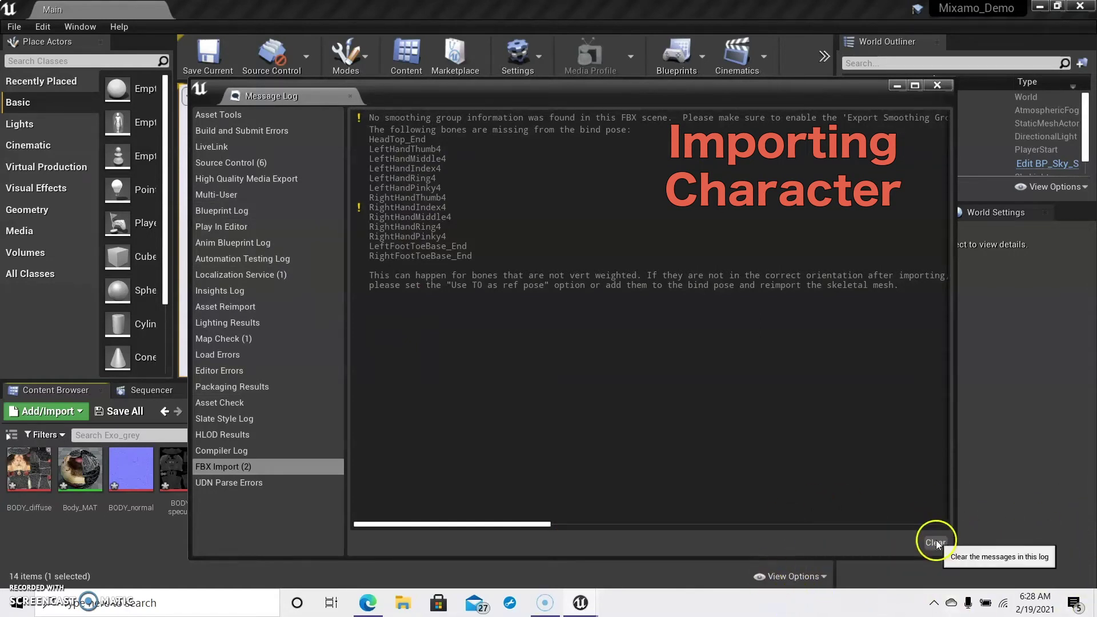
Step: Clear the import warnings from the Message Log and close it
click(936, 543)
click(945, 90)
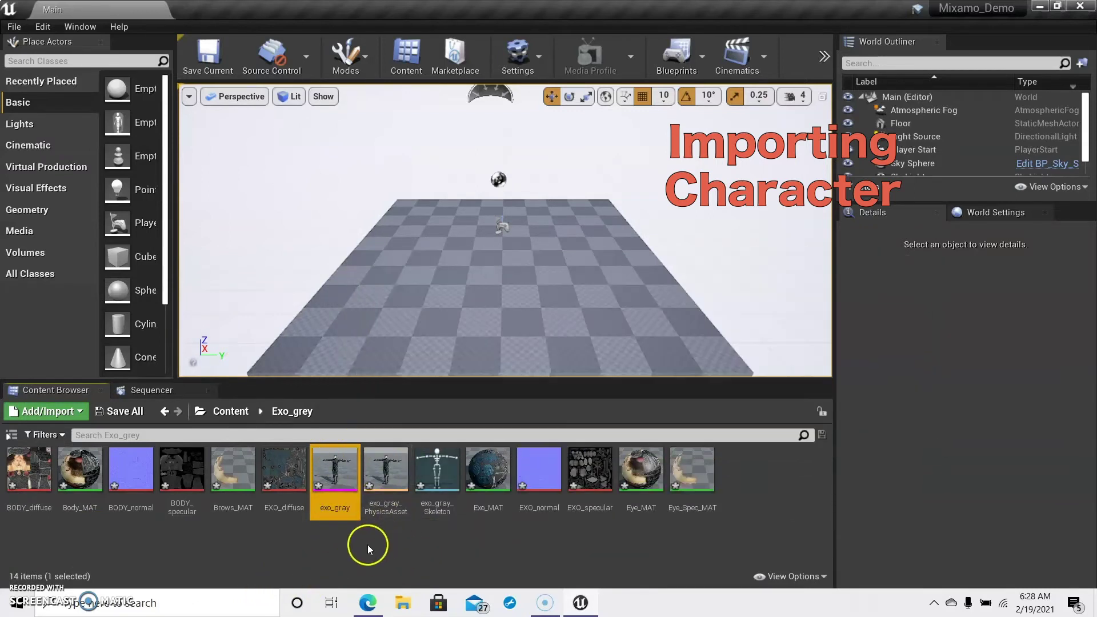
Step: Drag the exo_gray skeletal mesh onto the checkered floor and orbit the view toward it
mouse_move(334, 503)
mouse_down()
mouse_move(342, 440)
mouse_move(458, 308)
mouse_up()
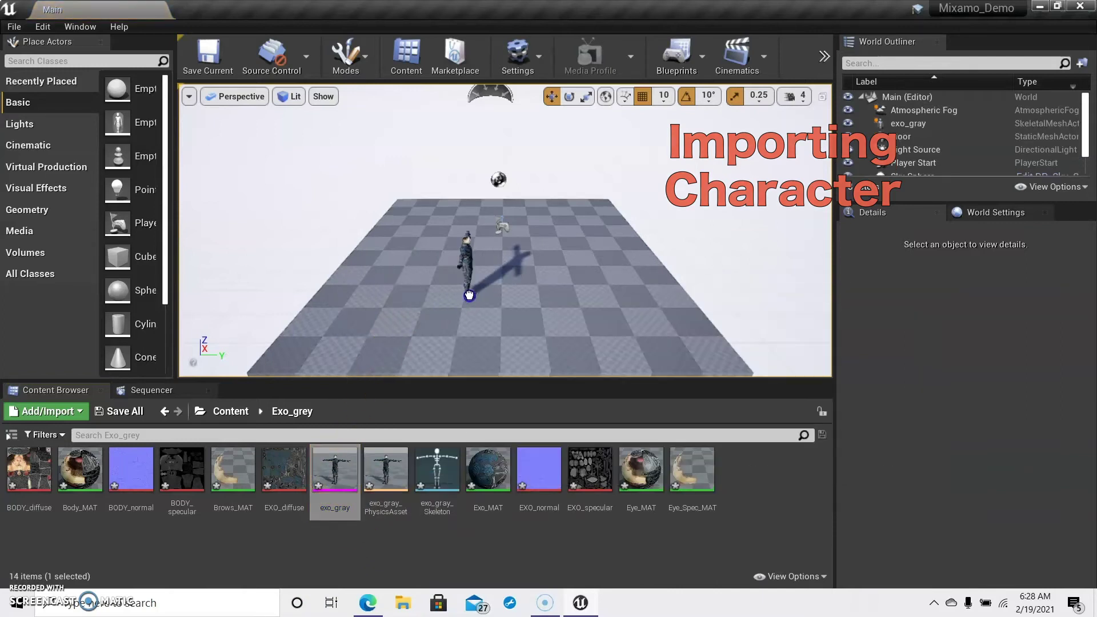
drag(553, 301, 575, 311)
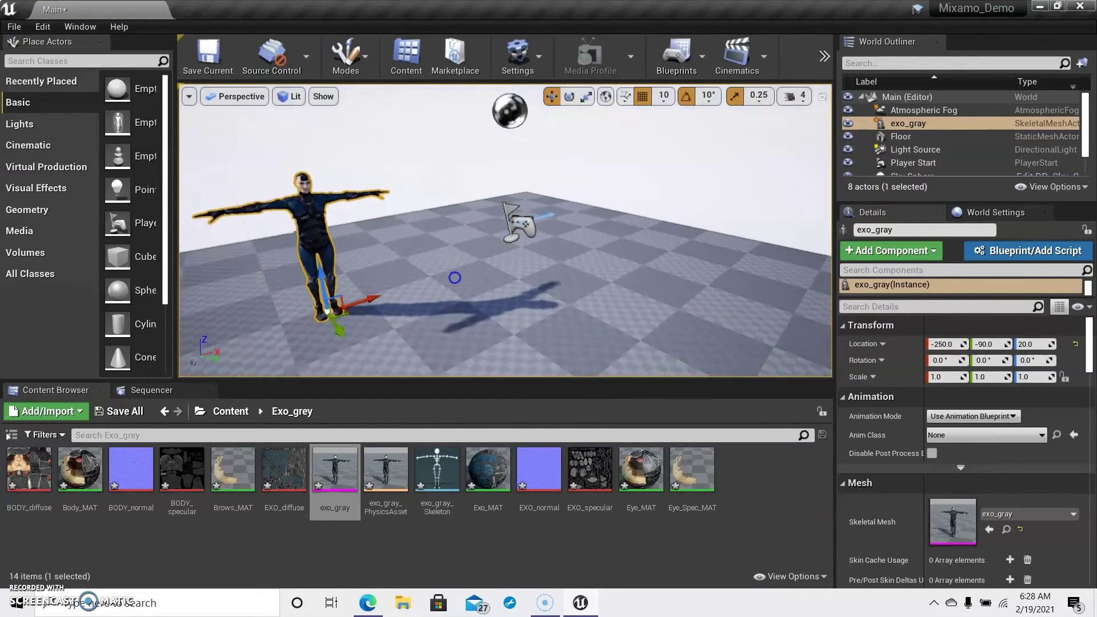
drag(575, 311, 457, 277)
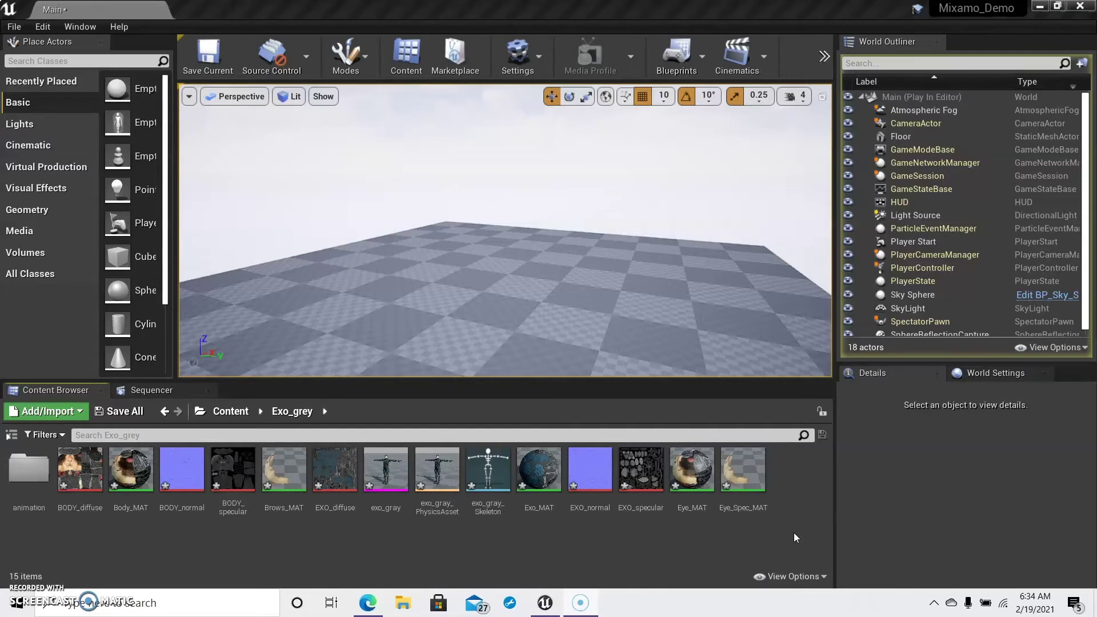
Step: Select Running Jump and Running from Mixamo_Download > Animation for import into the animation folder
double_click(16, 484)
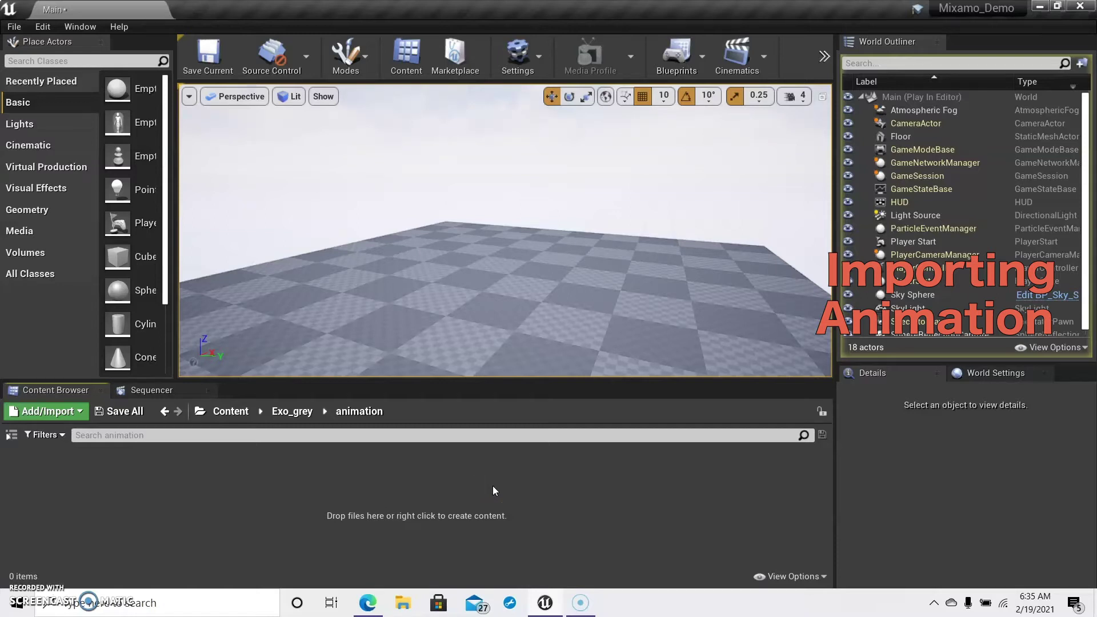
right_click(494, 487)
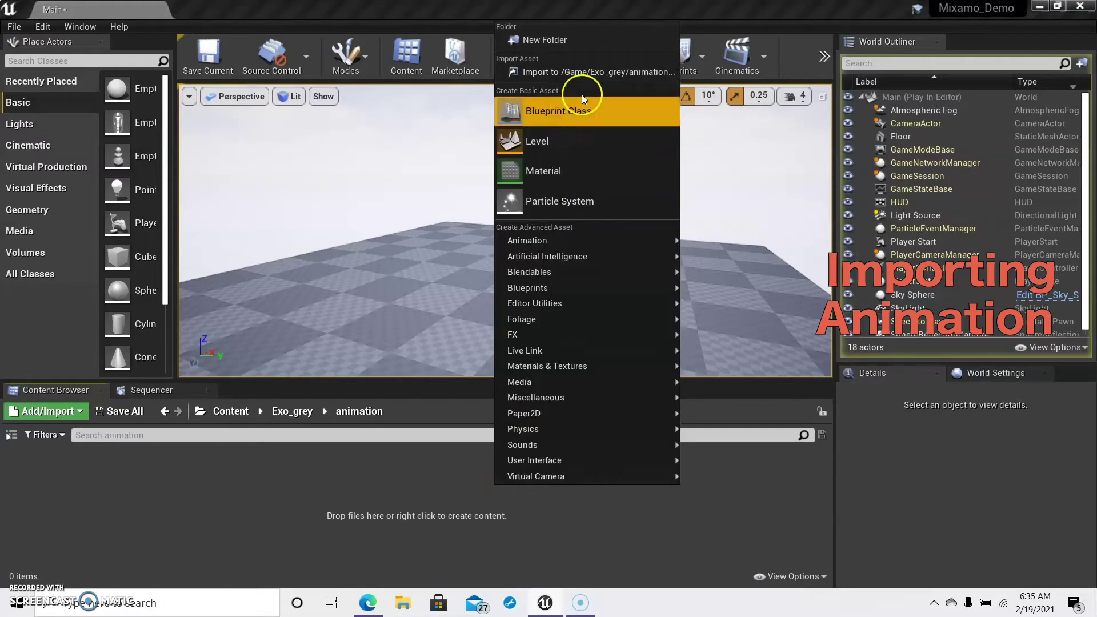
click(581, 72)
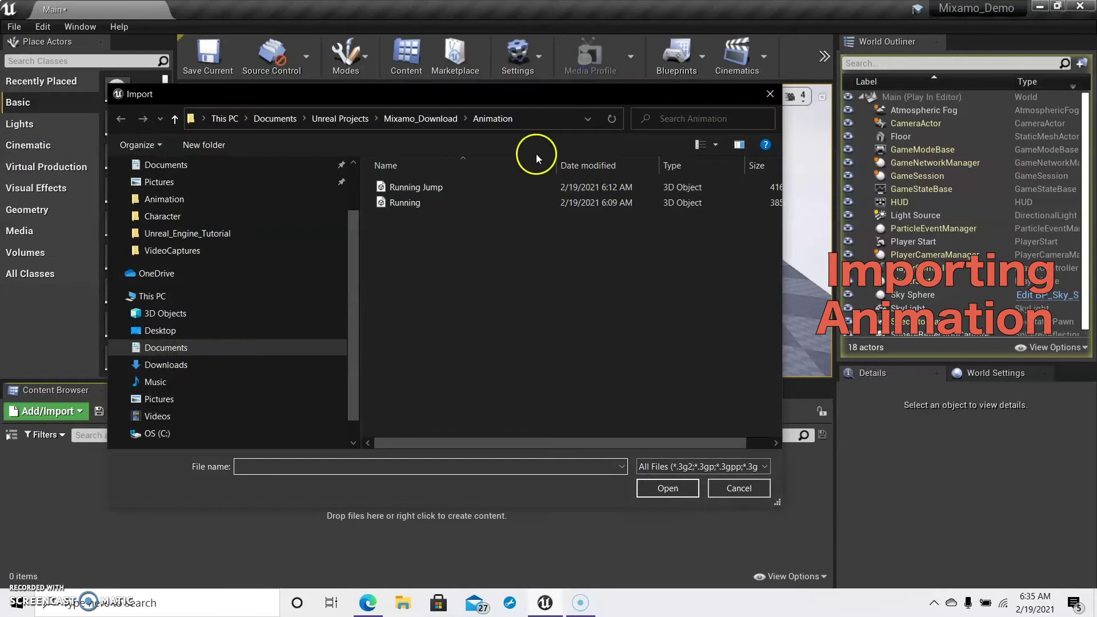
click(413, 121)
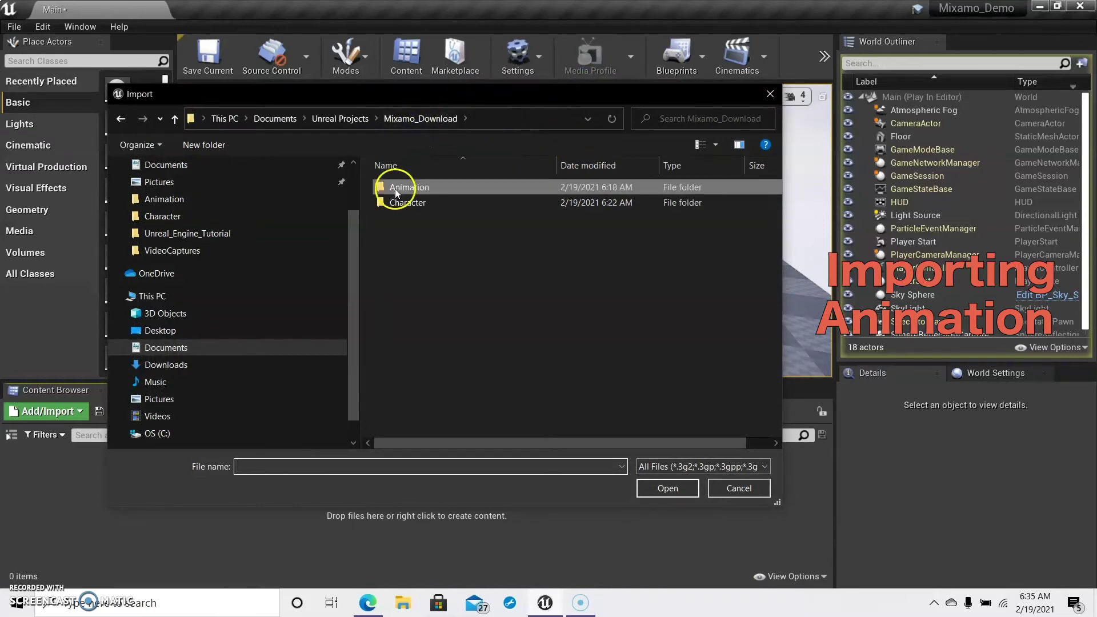
double_click(379, 190)
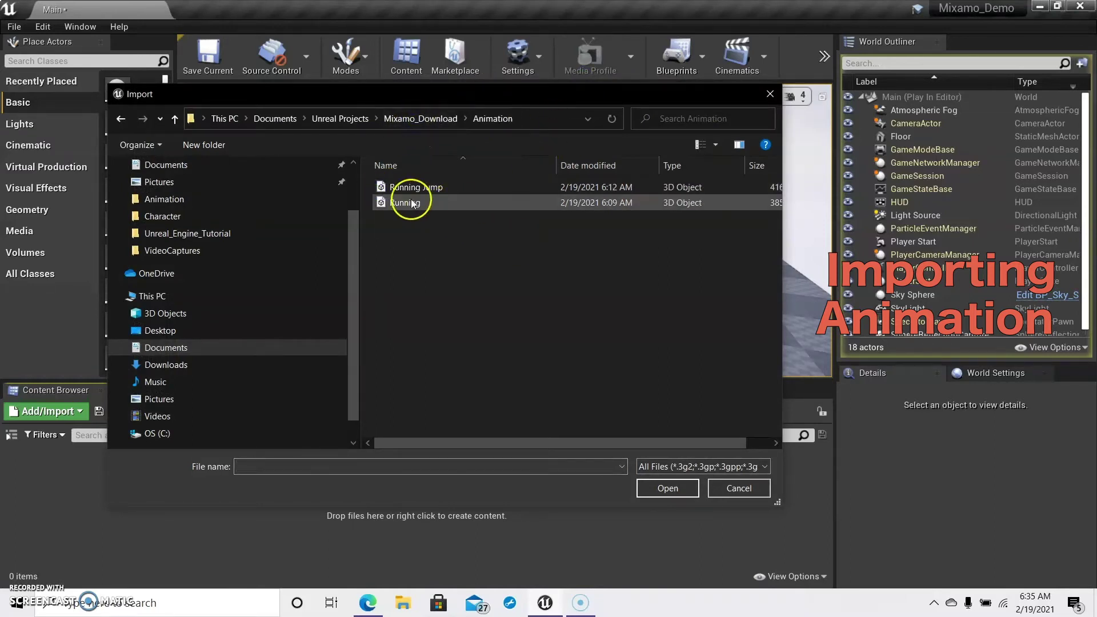
click(399, 187)
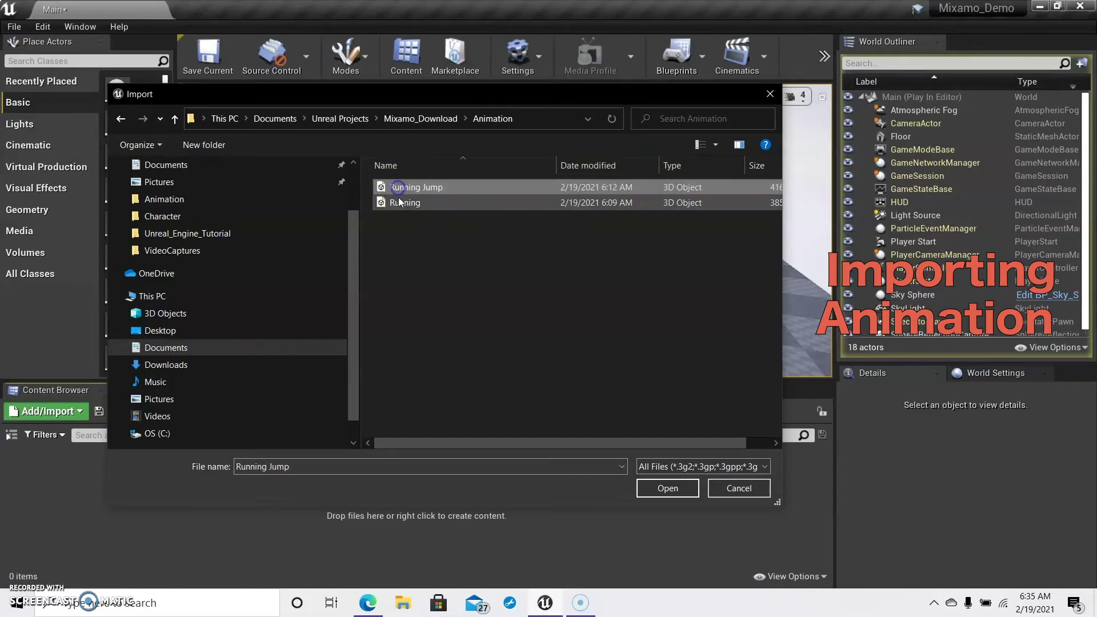
ctrl+click(400, 204)
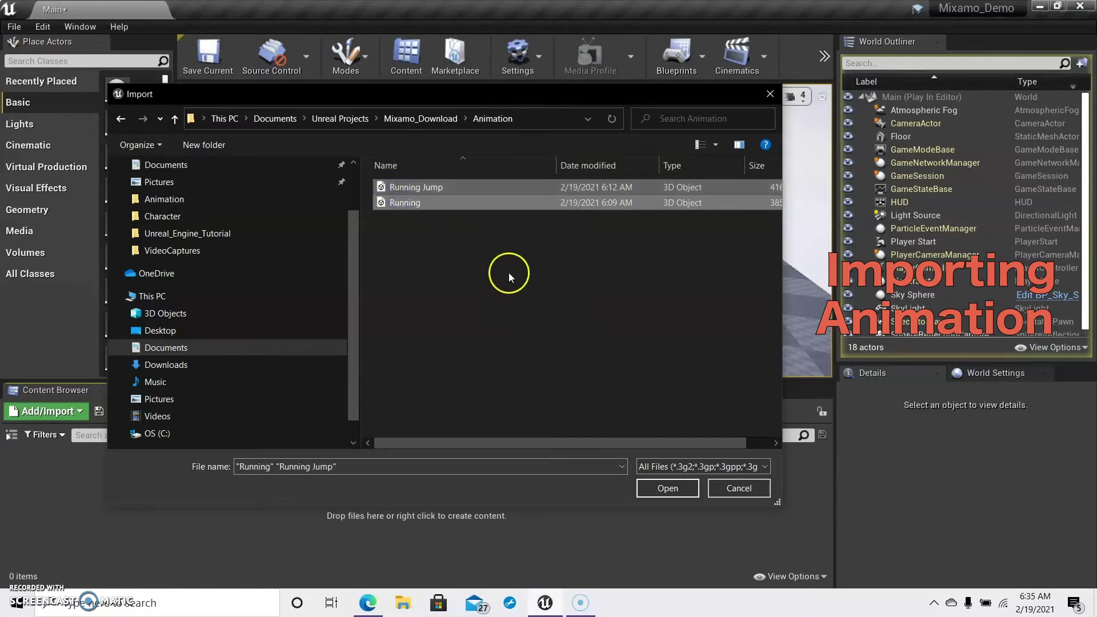
Step: Bind Running_Jump to exo_gray_Skeleton and import it
click(667, 489)
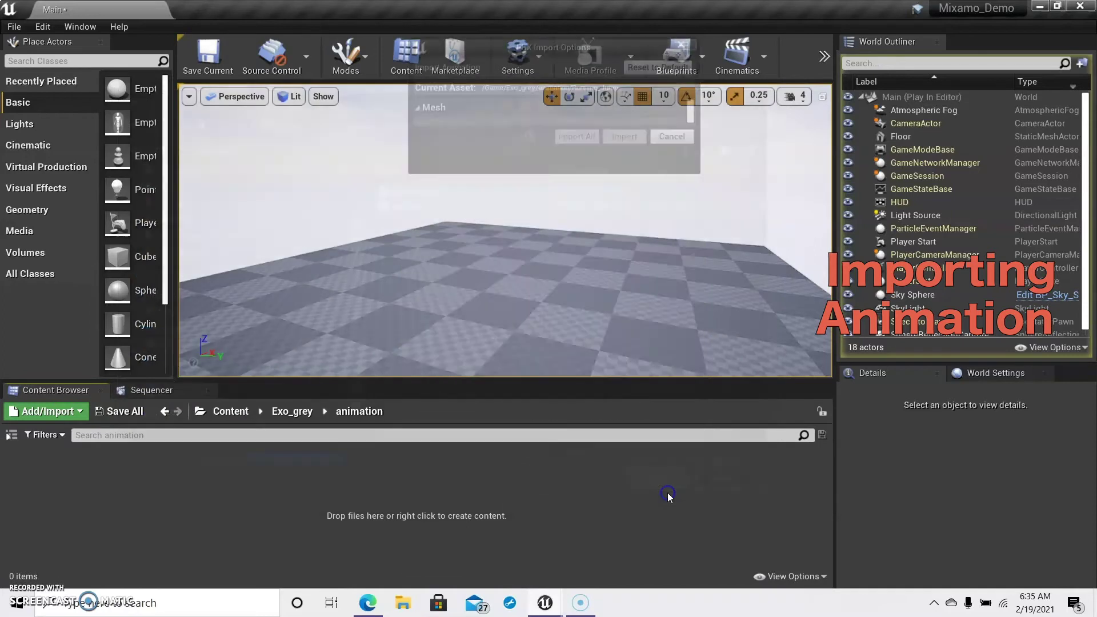
drag(548, 38, 490, 30)
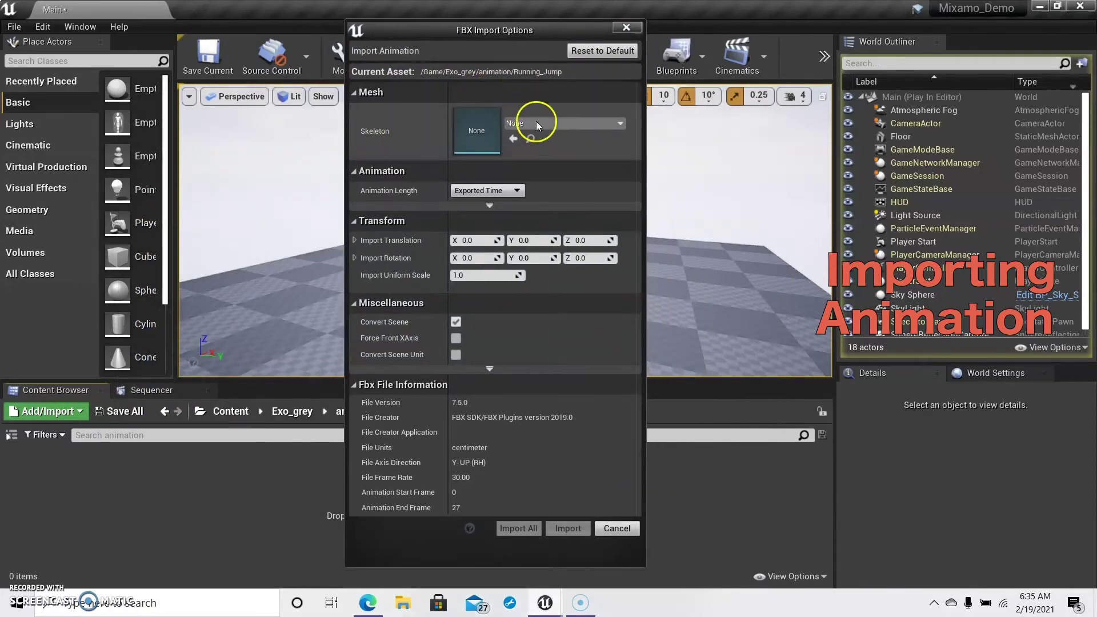
click(563, 123)
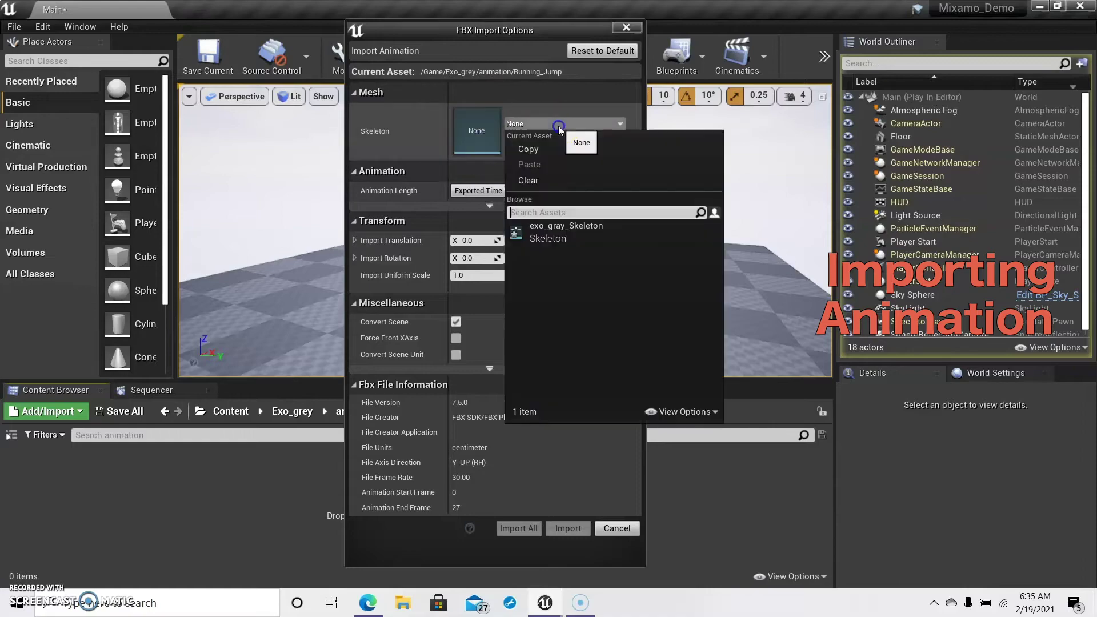
click(645, 431)
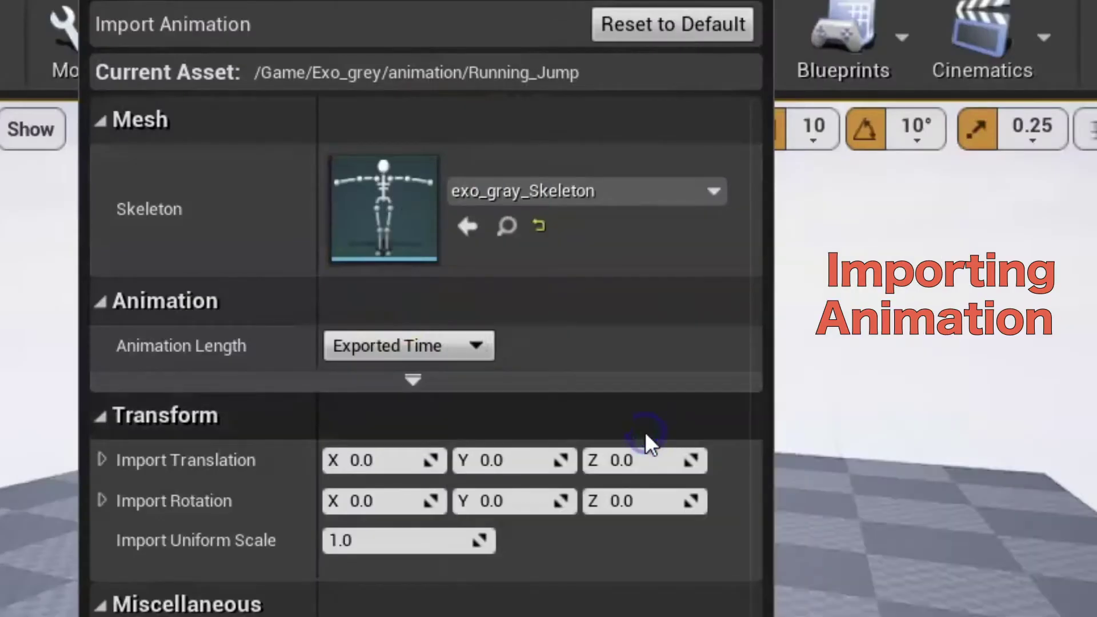
click(620, 191)
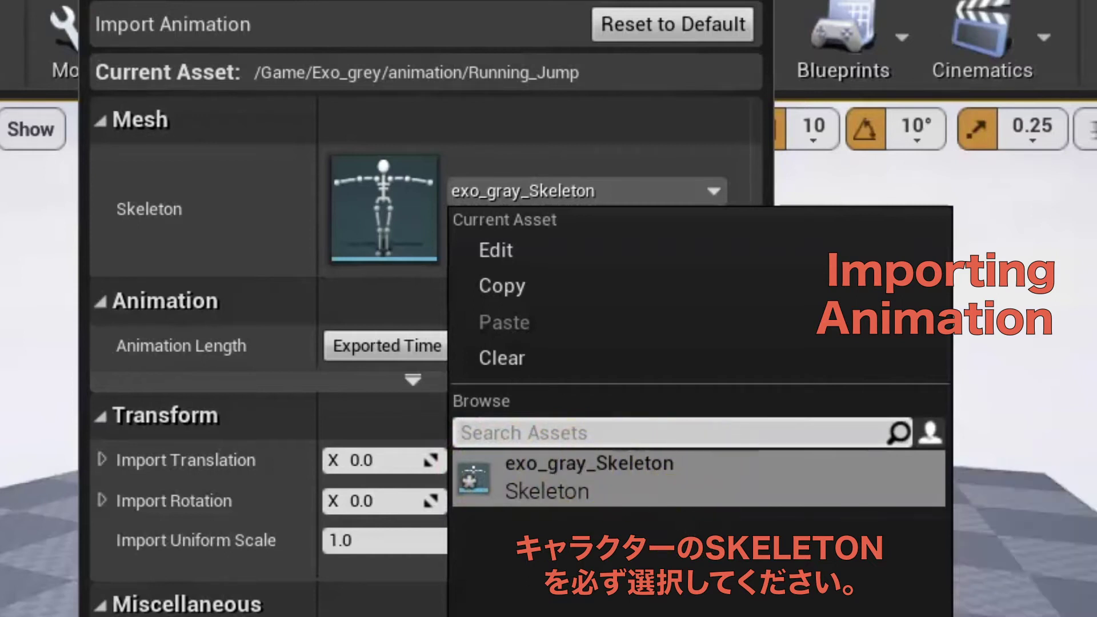
click(389, 609)
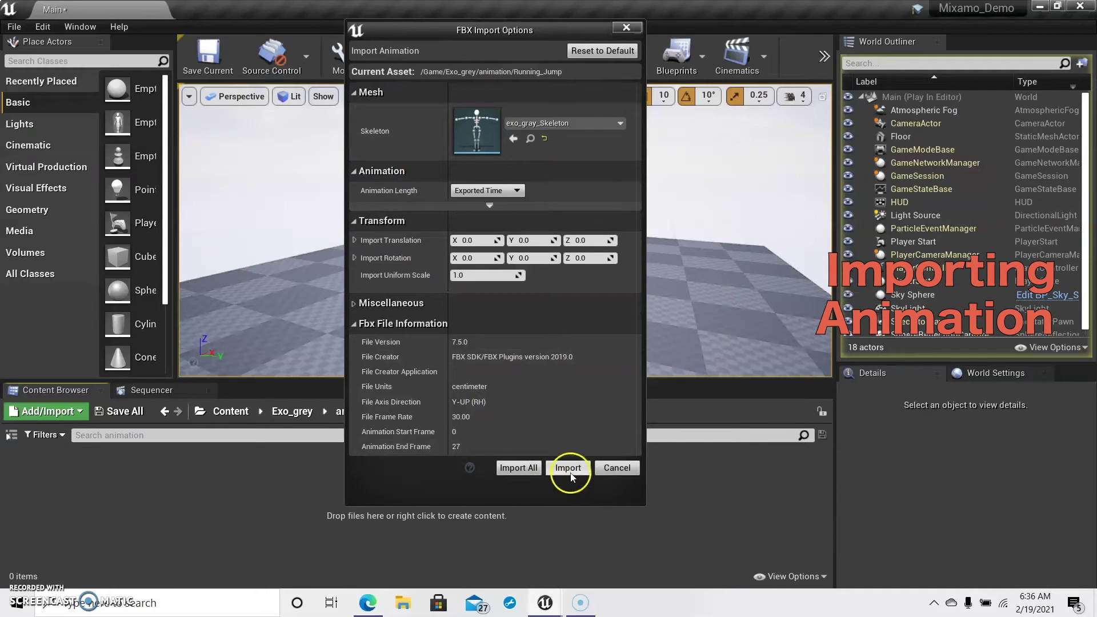
click(569, 467)
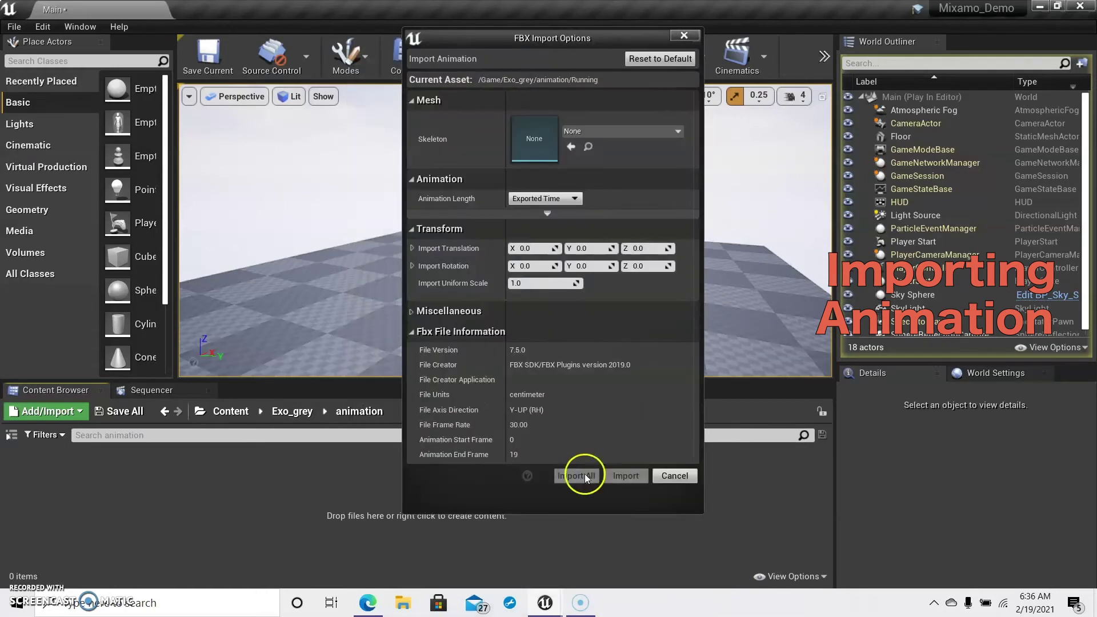
Step: Bind Running to exo_gray_Skeleton and import it
click(628, 131)
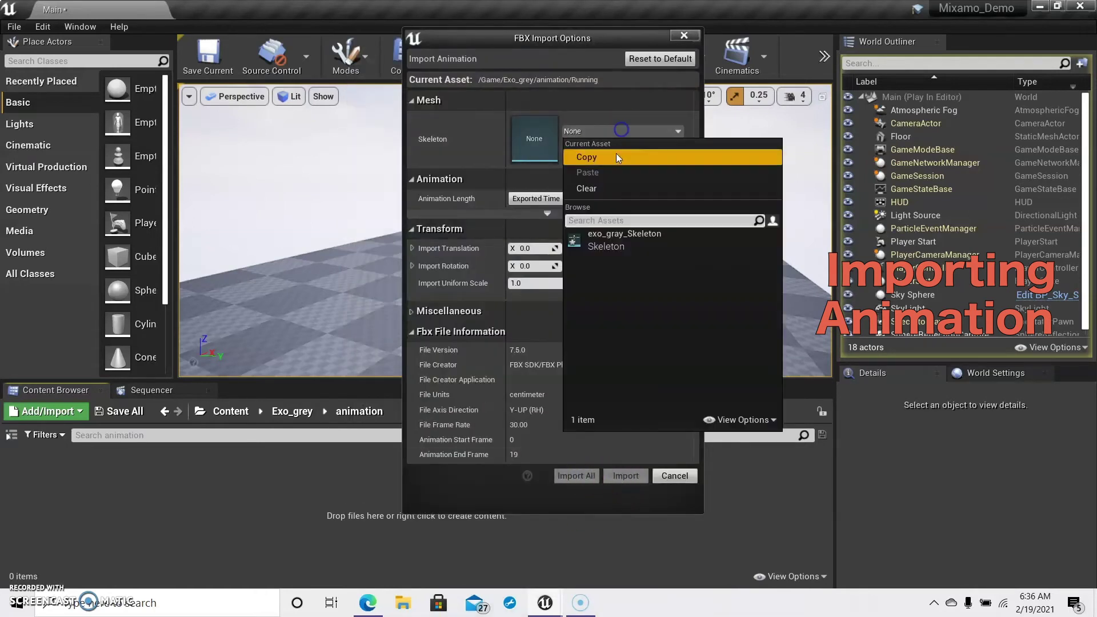
click(633, 244)
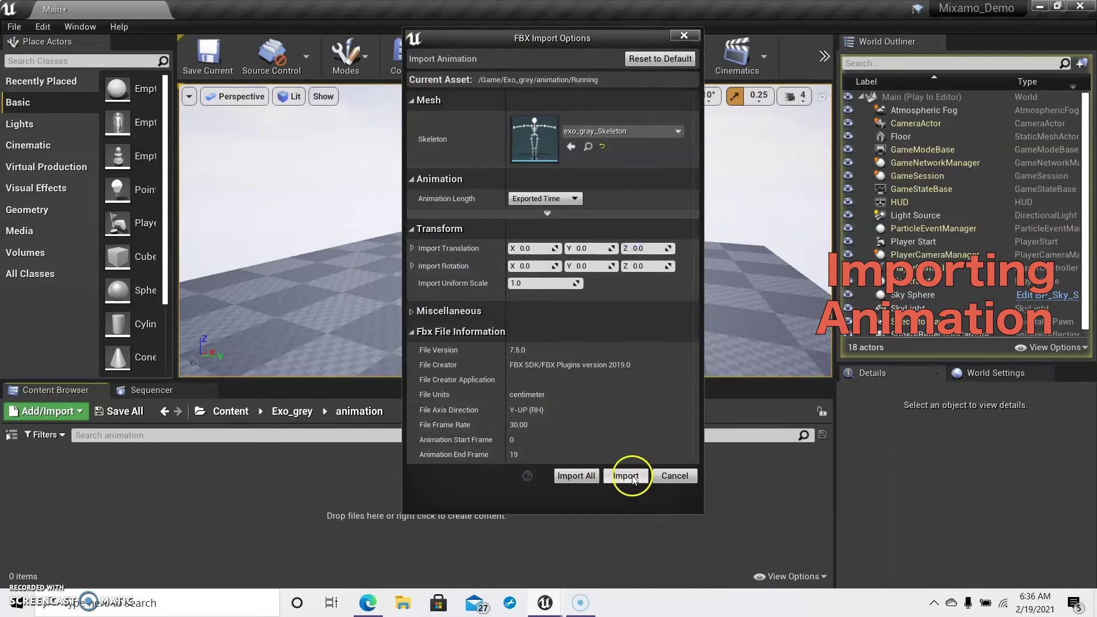
click(633, 480)
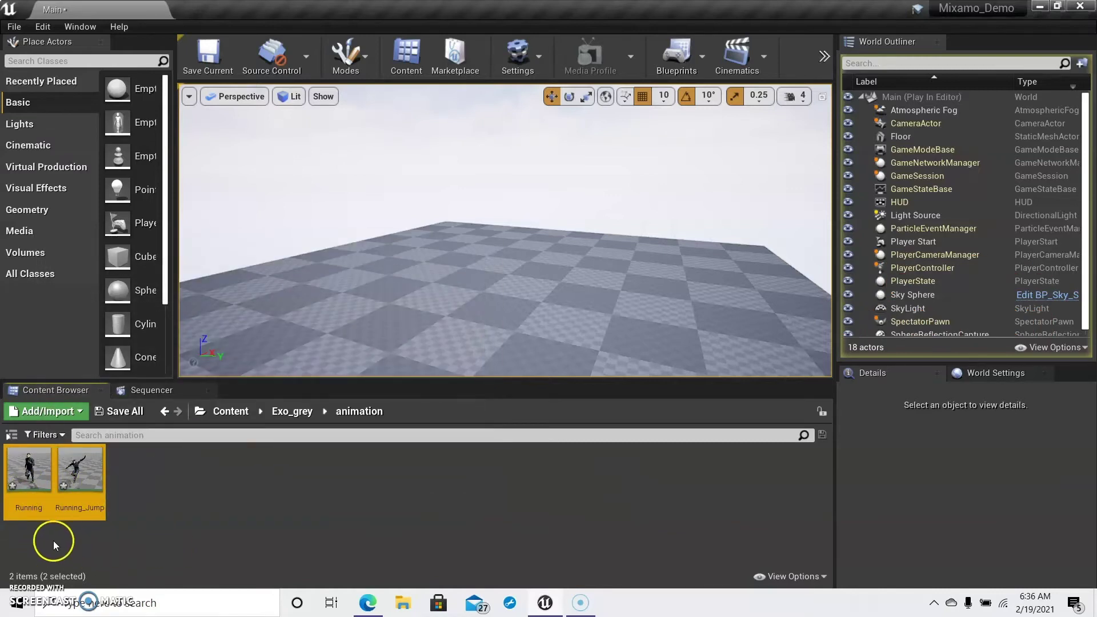
Step: Open the Running animation asset and orbit its preview to watch the run cycle
click(176, 517)
click(25, 486)
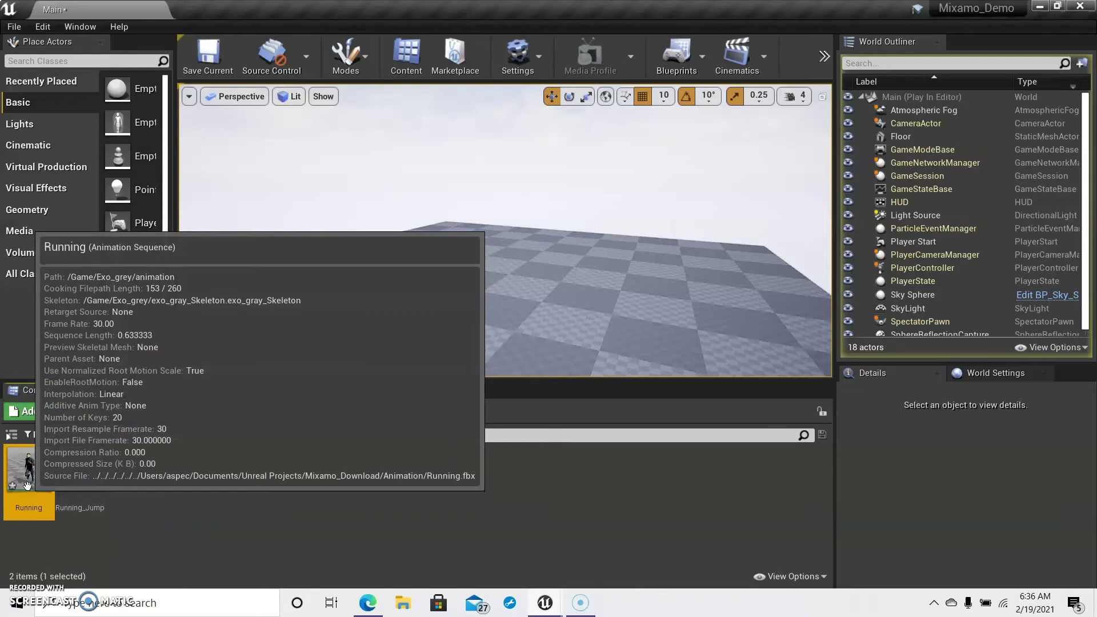
double_click(27, 486)
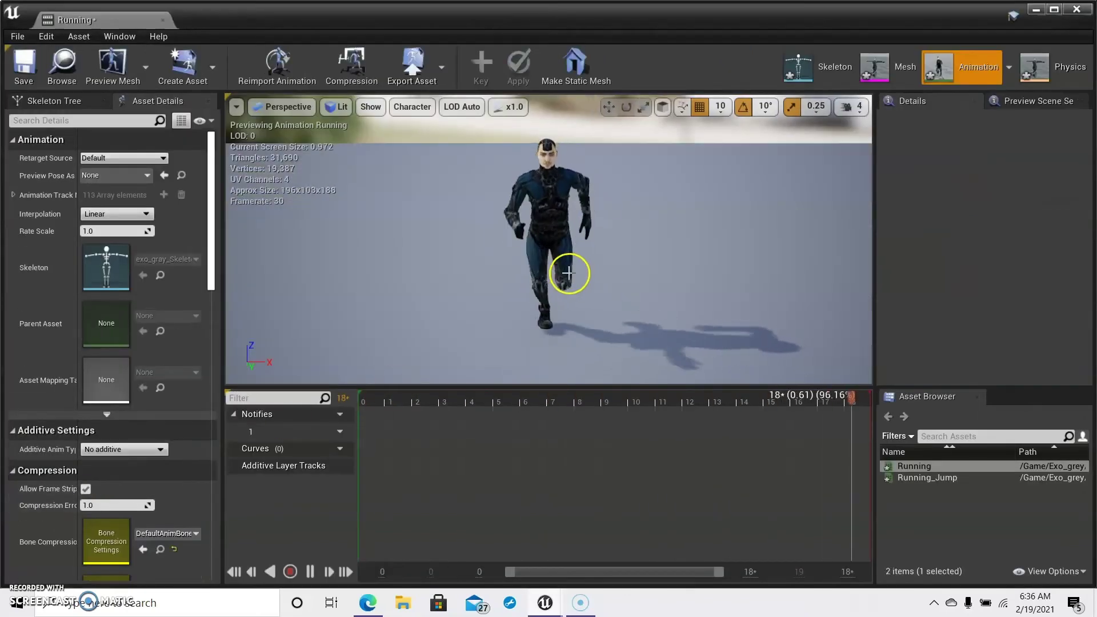
drag(568, 273, 862, 273)
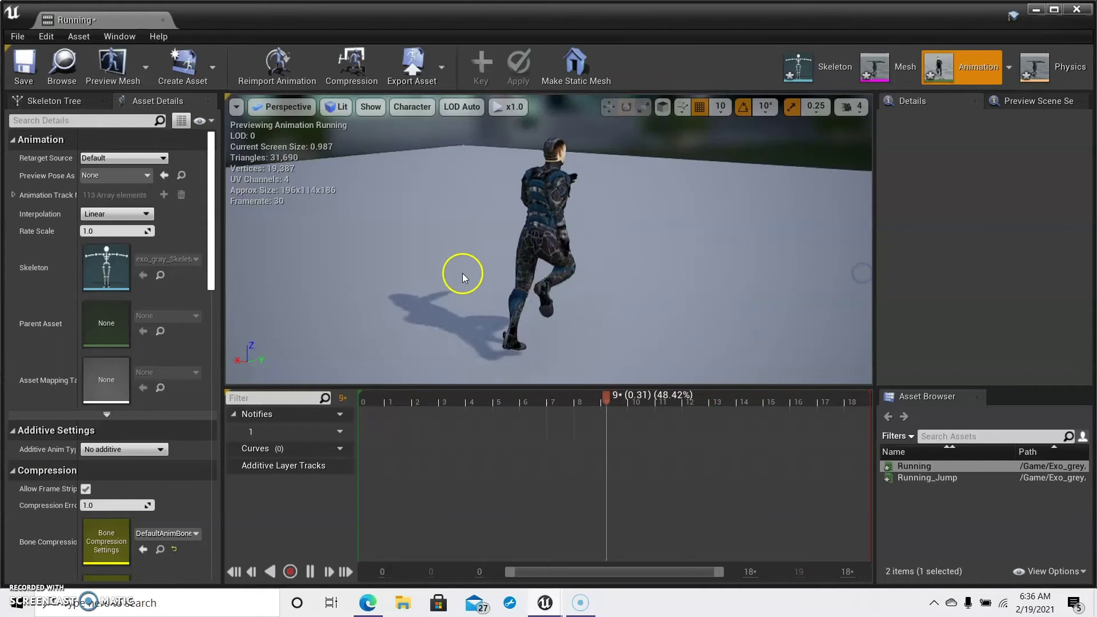
drag(463, 279, 766, 255)
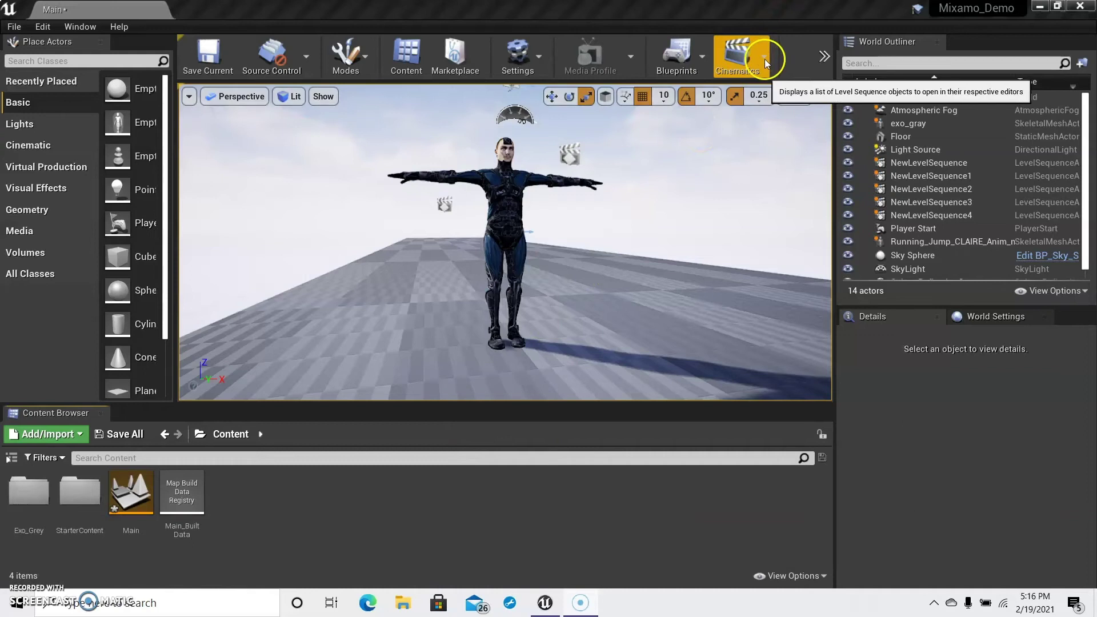
Step: Create a new folder named sequencer in Content
right_click(266, 514)
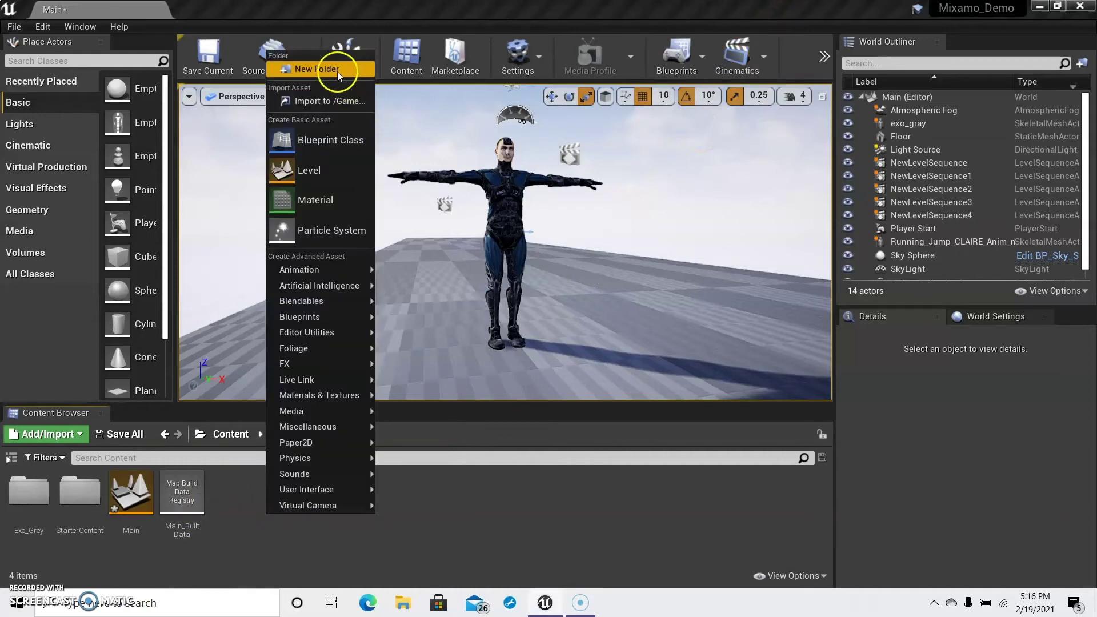
click(338, 71)
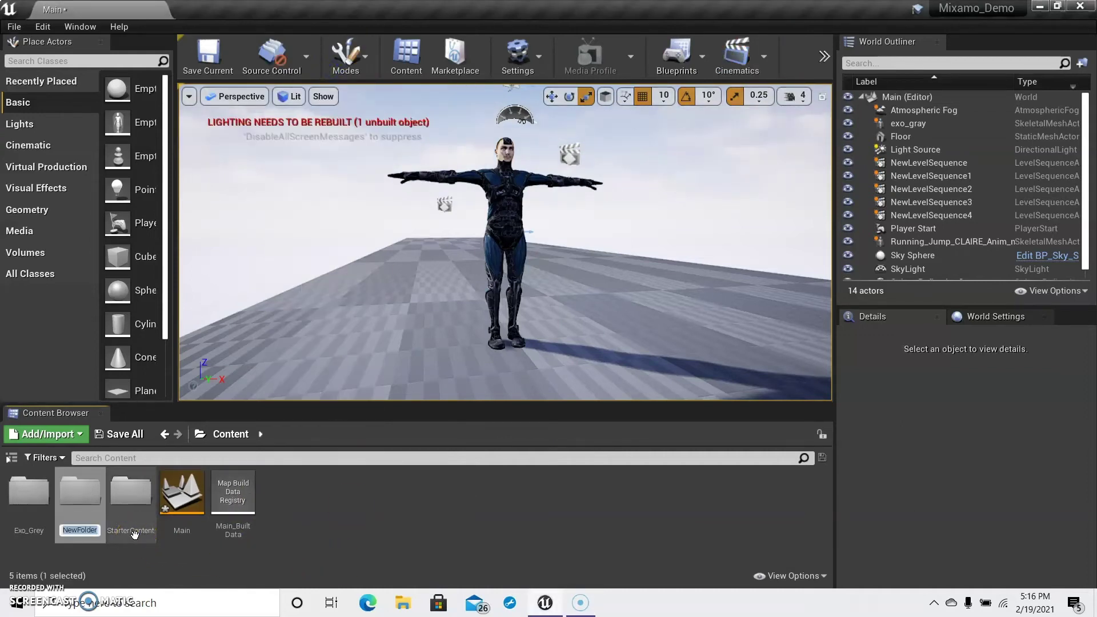
text(sequenc)
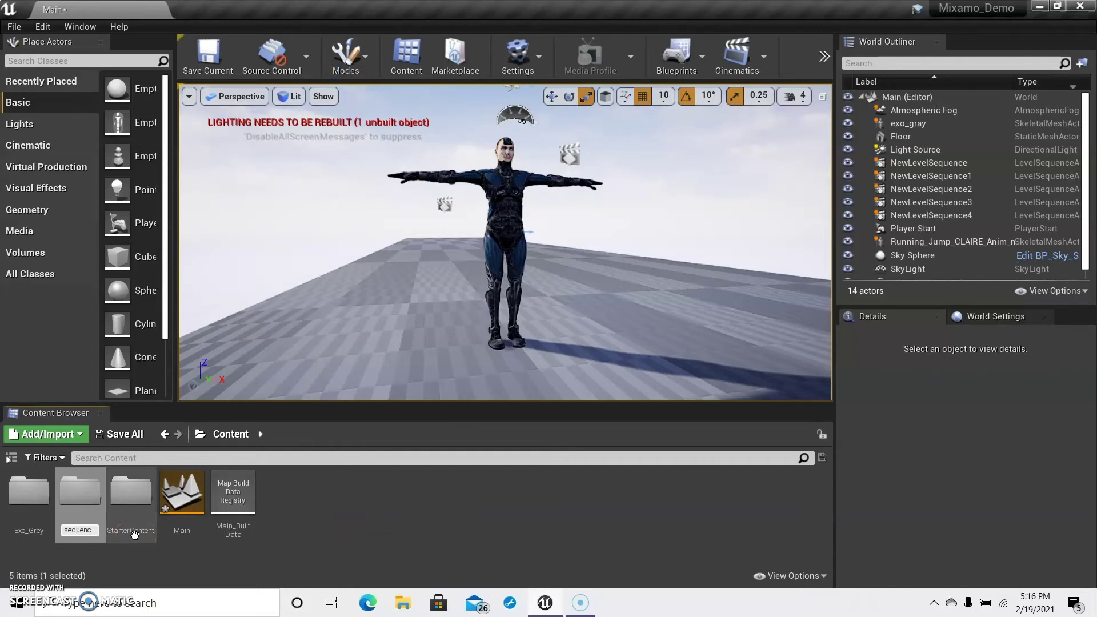
text(er)
key(Return)
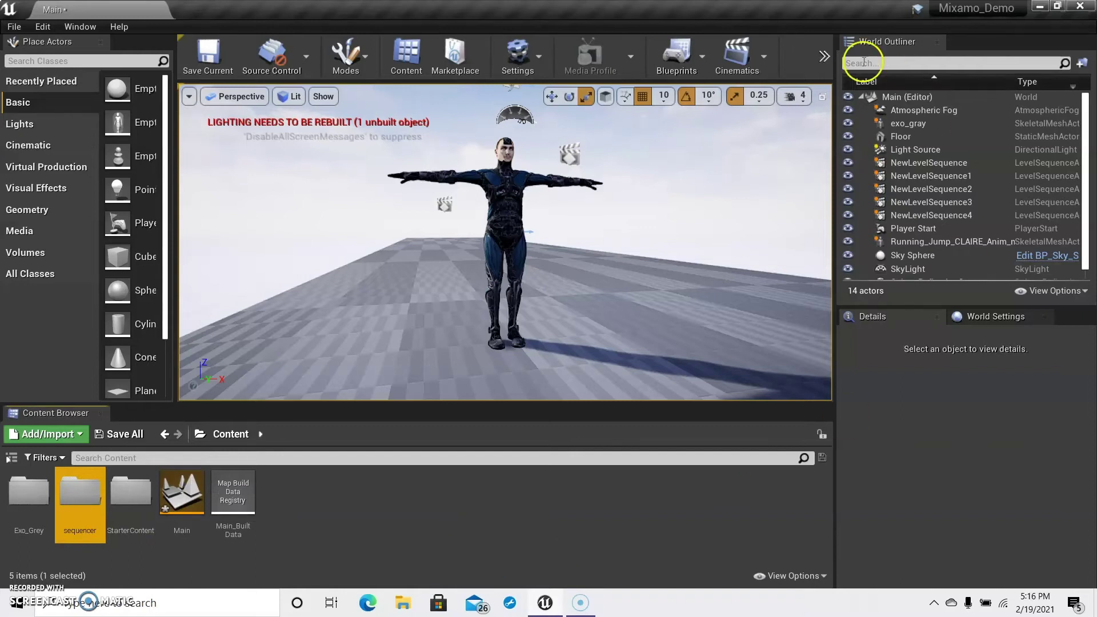
Step: Add a new level sequence and save it inside the sequencer folder
click(763, 57)
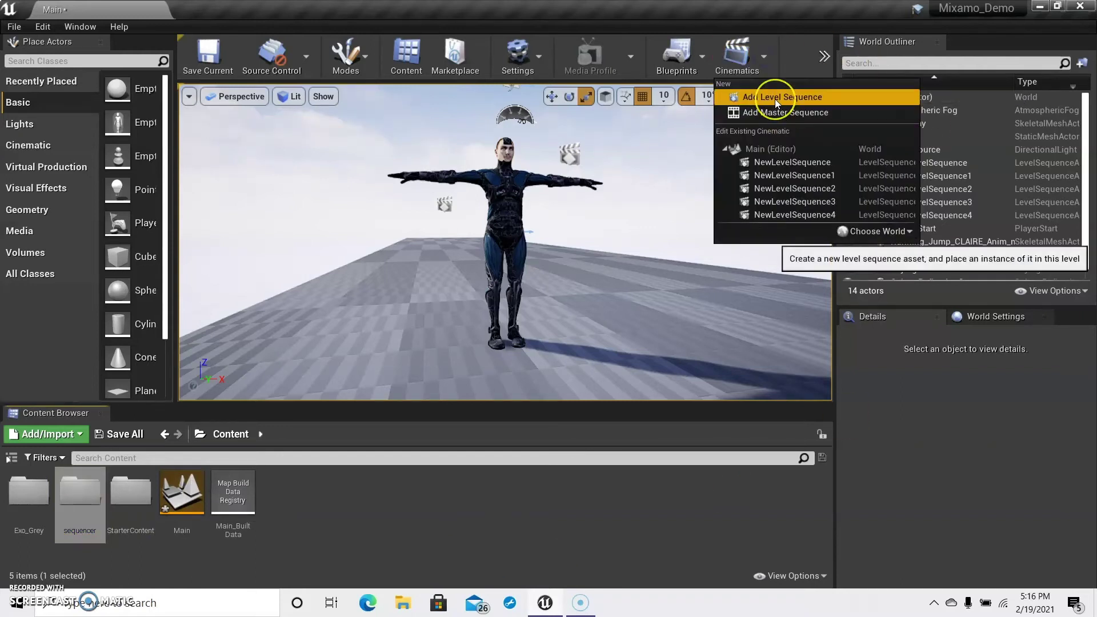
click(775, 99)
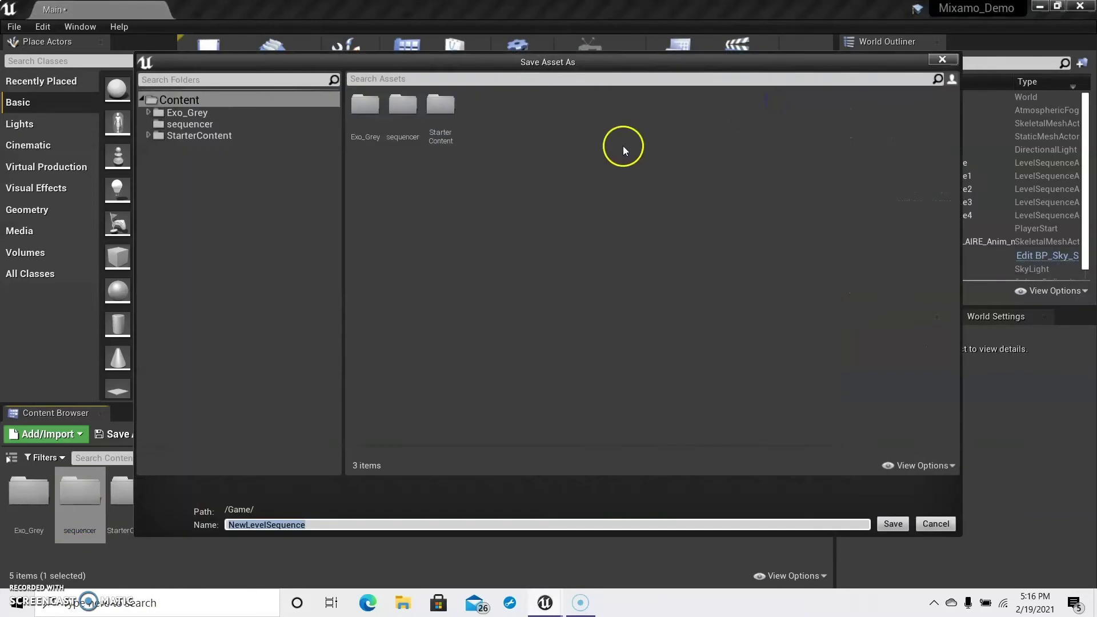
double_click(406, 113)
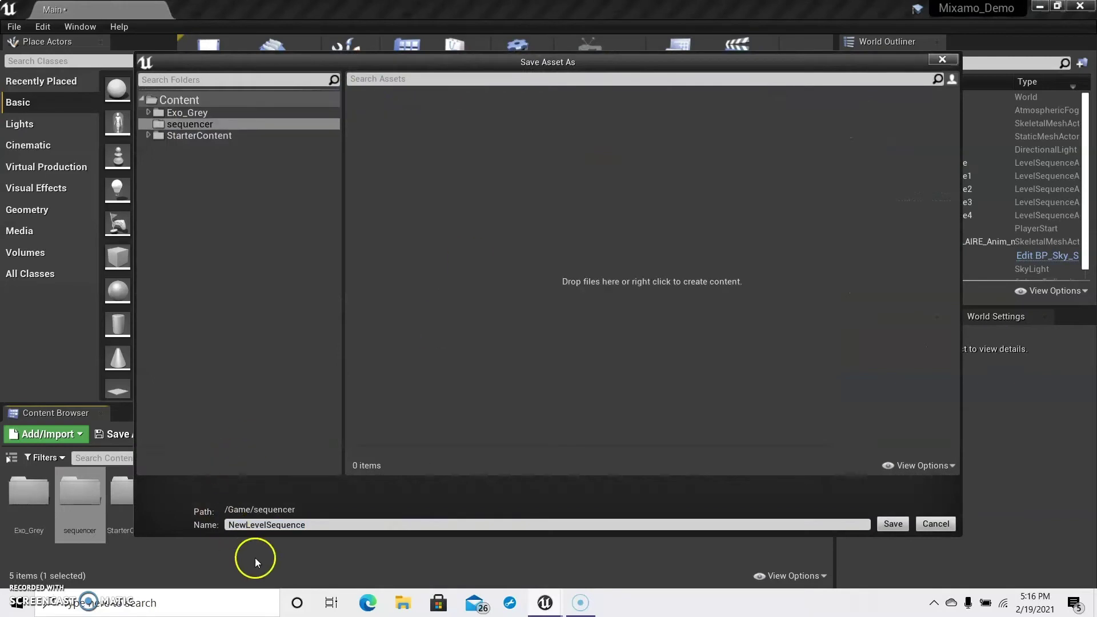
click(893, 524)
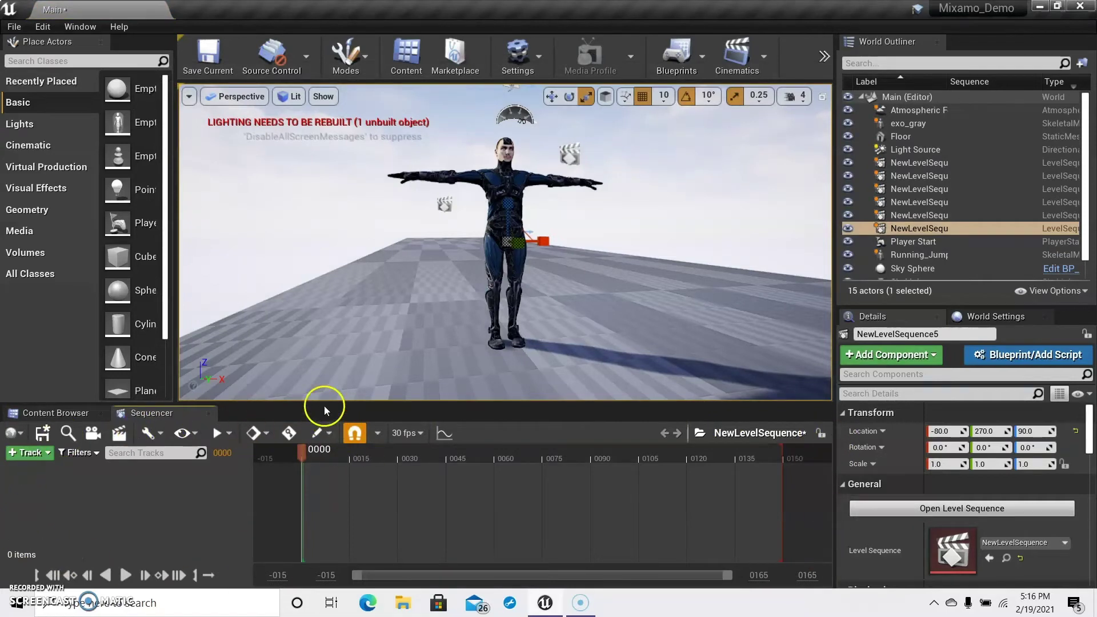
Step: Add the selected exo_gray character to the level sequence as an actor track
drag(324, 407, 325, 384)
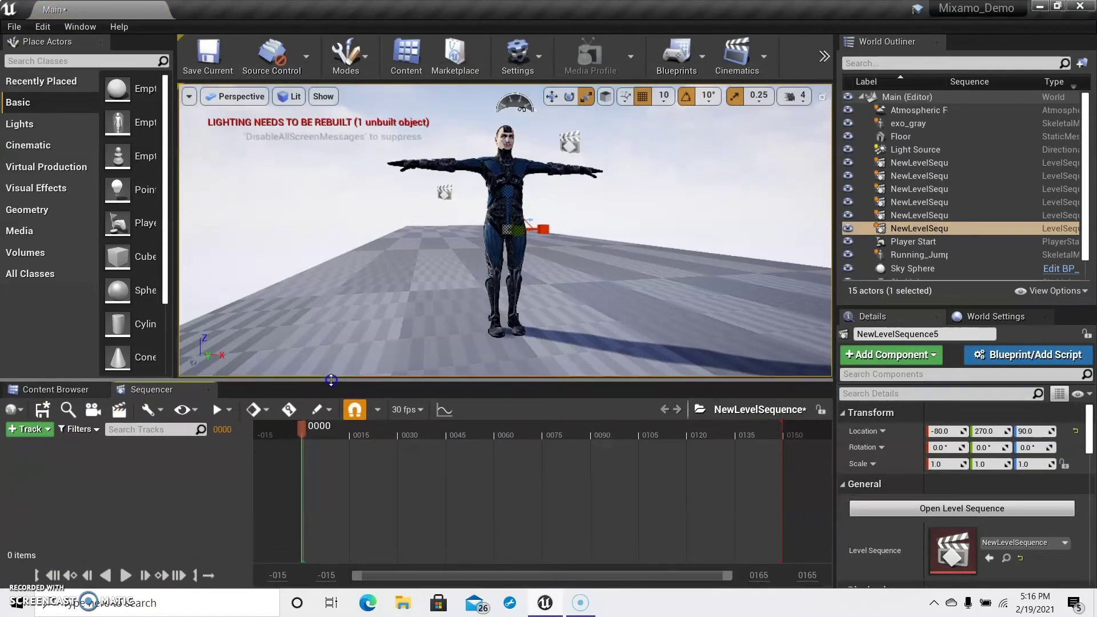
click(909, 124)
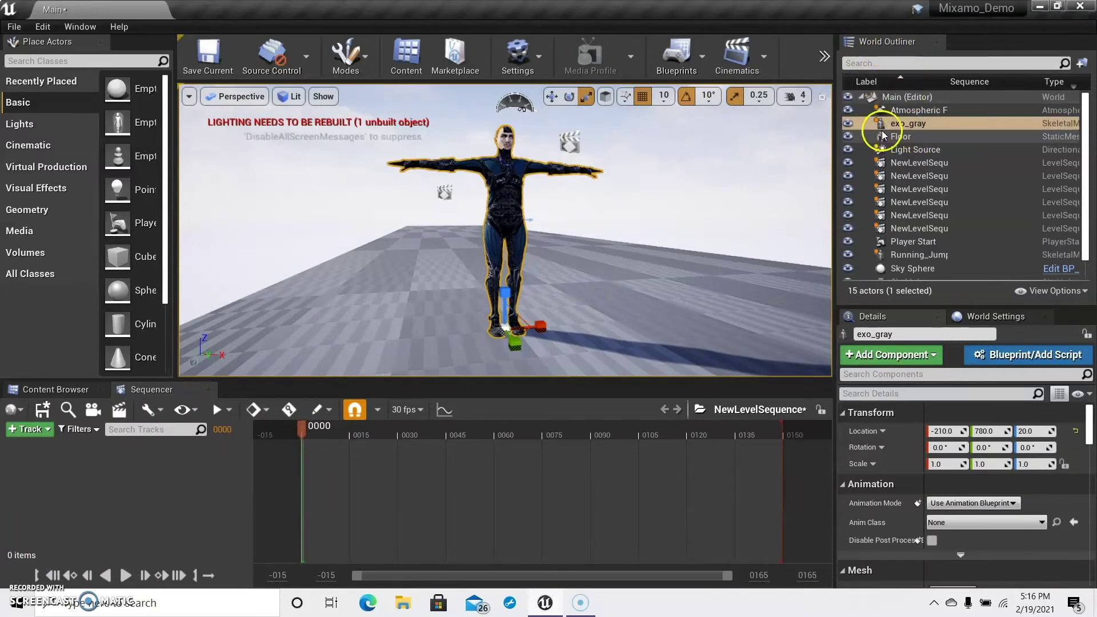
click(28, 429)
mouse_move(83, 248)
mouse_move(83, 208)
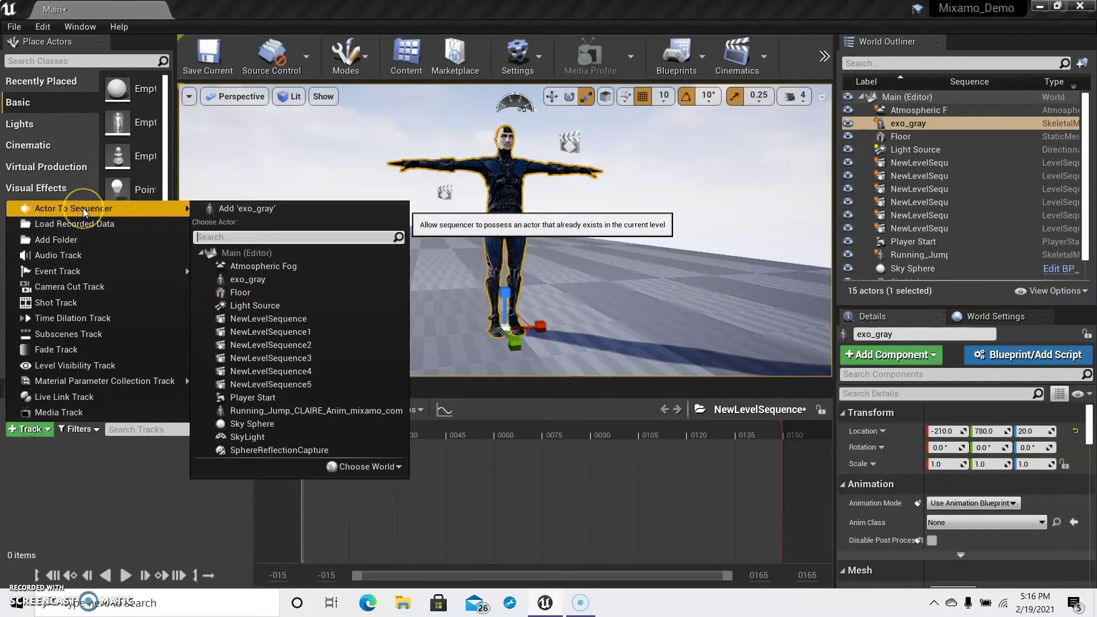
click(240, 279)
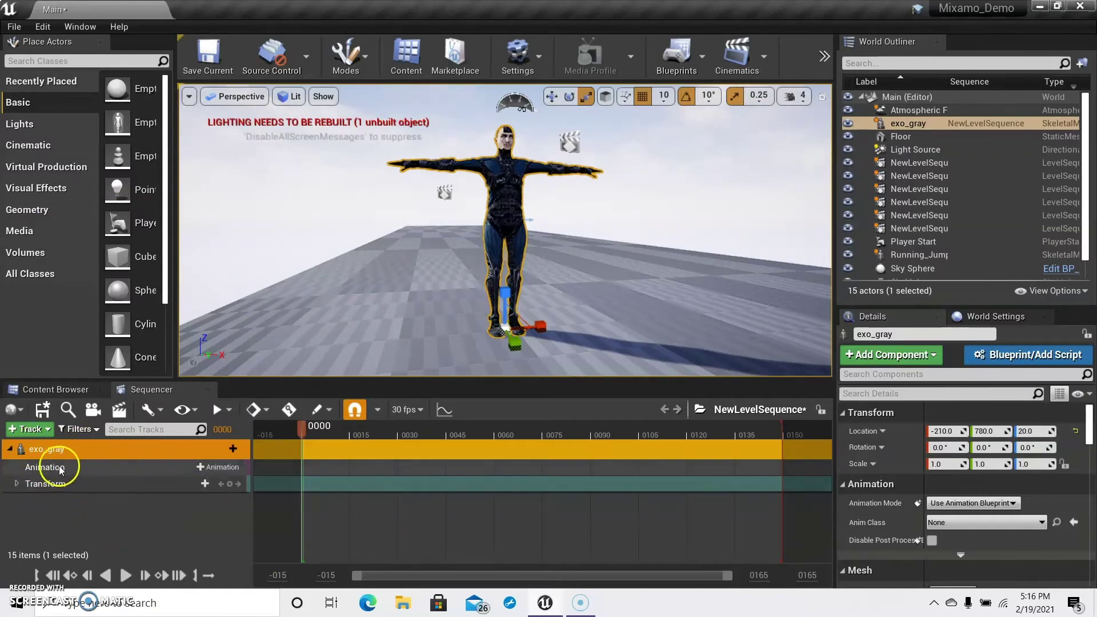
Step: Put the Running animation on exo_gray's Animation track
click(220, 467)
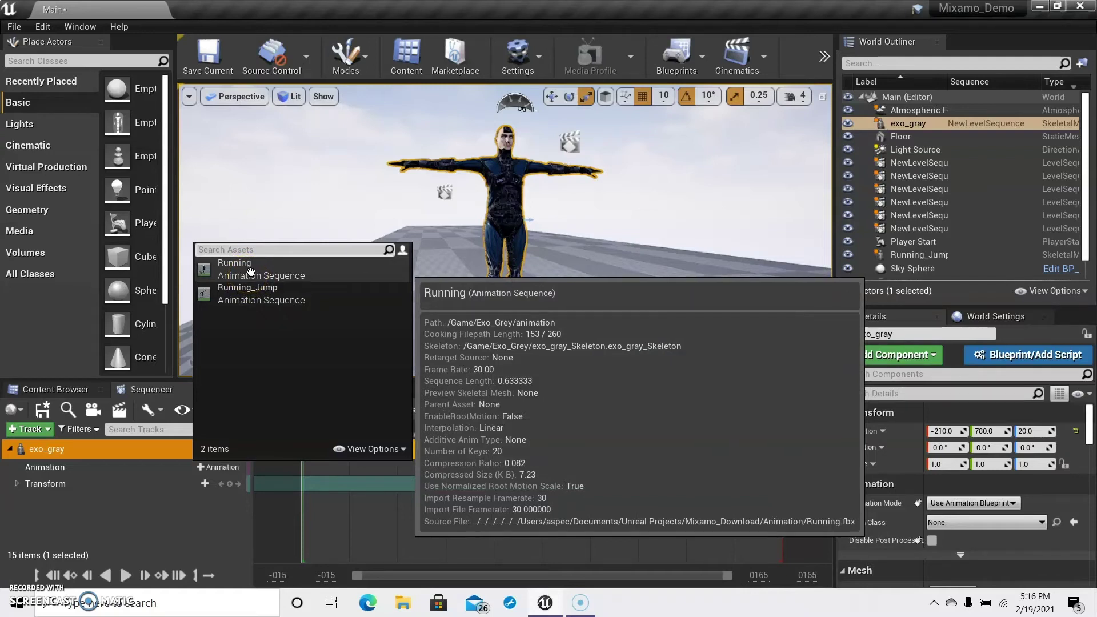
click(251, 271)
click(318, 465)
Step: Play the sequence from the start to preview the Running clip
click(126, 576)
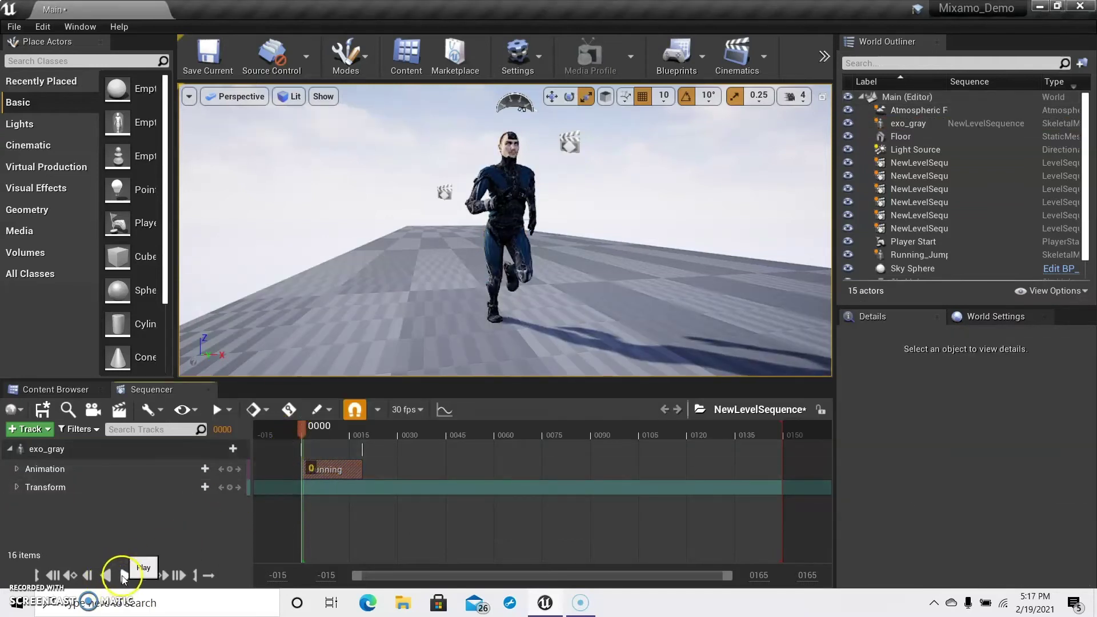
click(414, 427)
drag(414, 428, 311, 427)
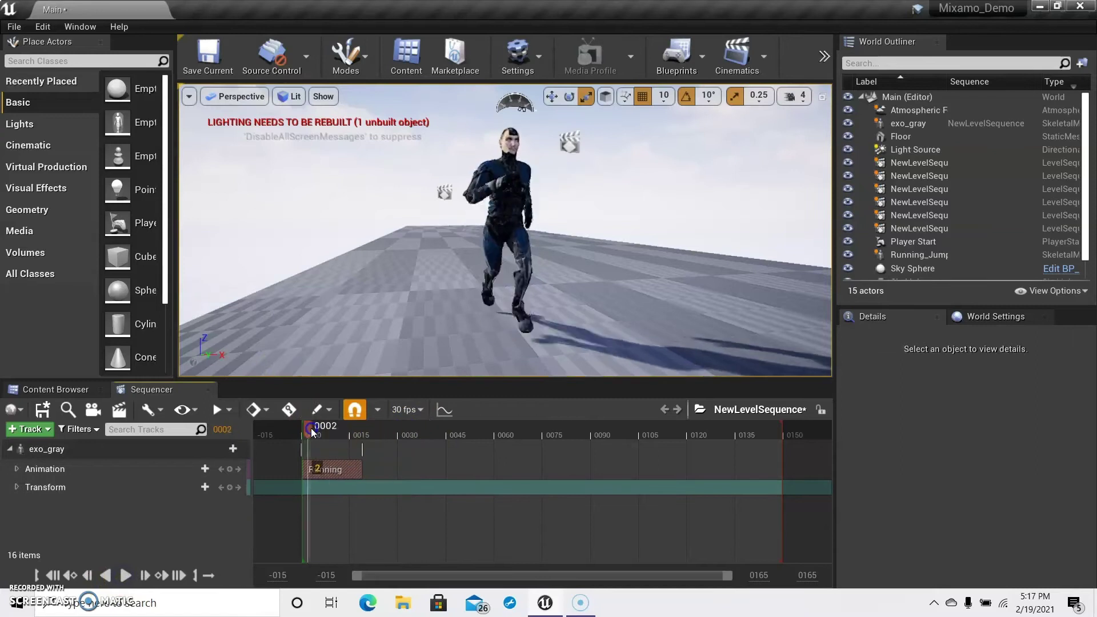
click(125, 576)
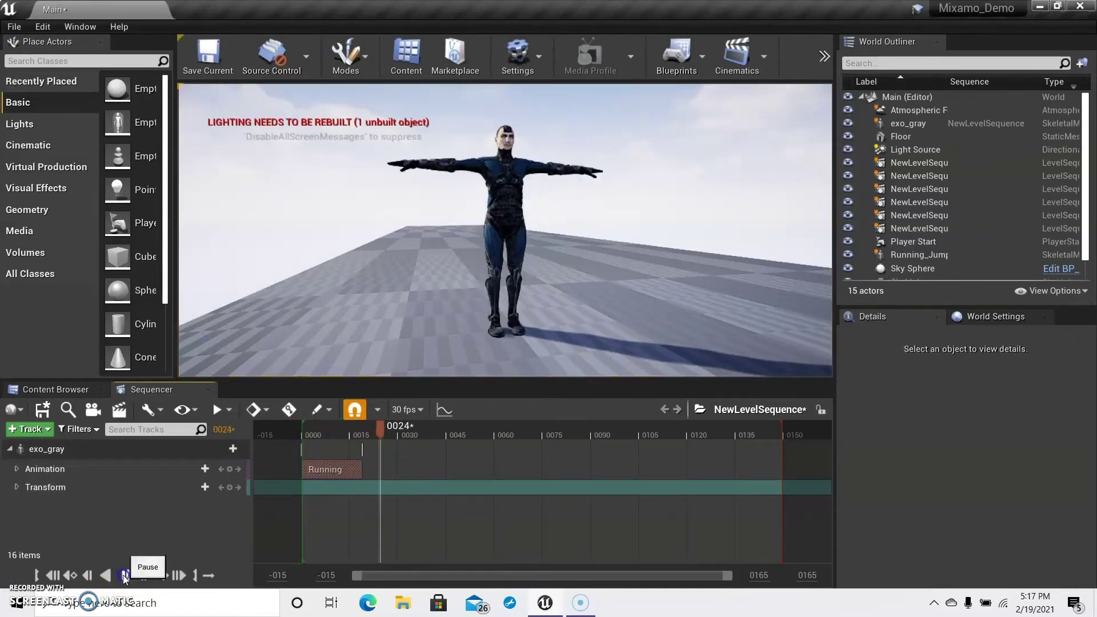
click(122, 575)
drag(382, 434, 450, 434)
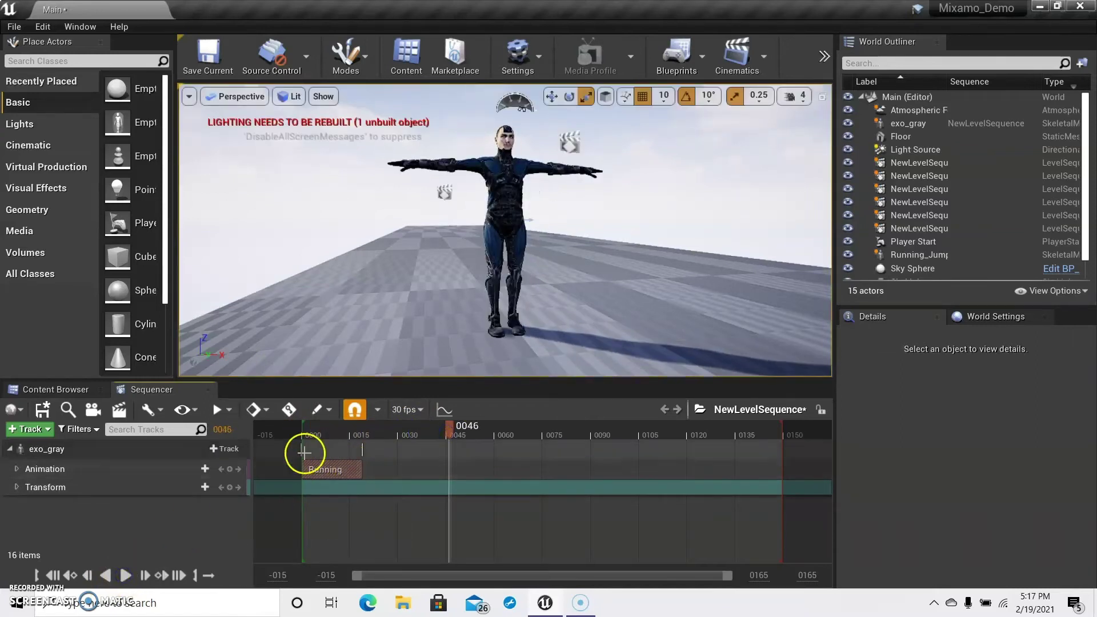
Step: Extend the Running clip to about frame 60 and replay it
mouse_move(361, 468)
mouse_down()
mouse_move(492, 470)
mouse_move(341, 472)
mouse_move(494, 472)
mouse_up()
click(440, 478)
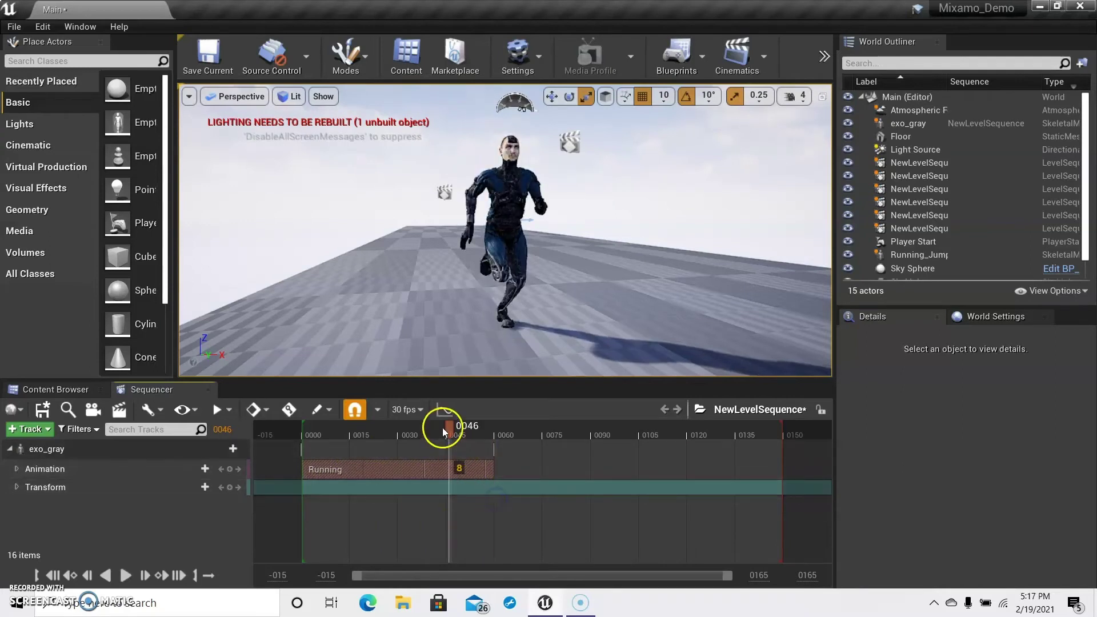
drag(444, 429, 286, 429)
click(129, 568)
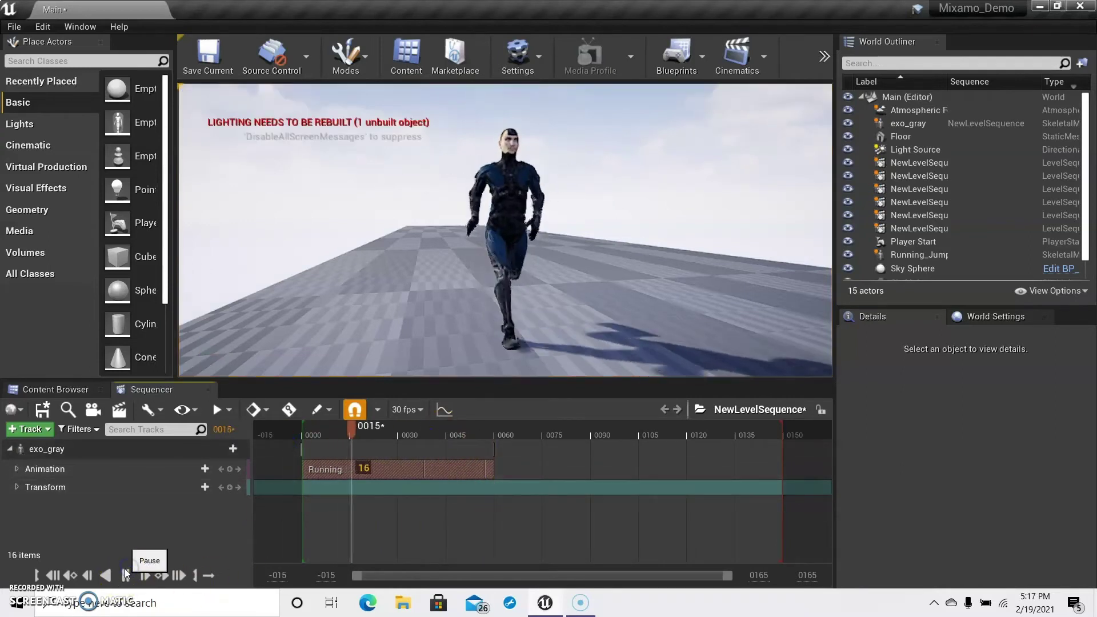
click(124, 569)
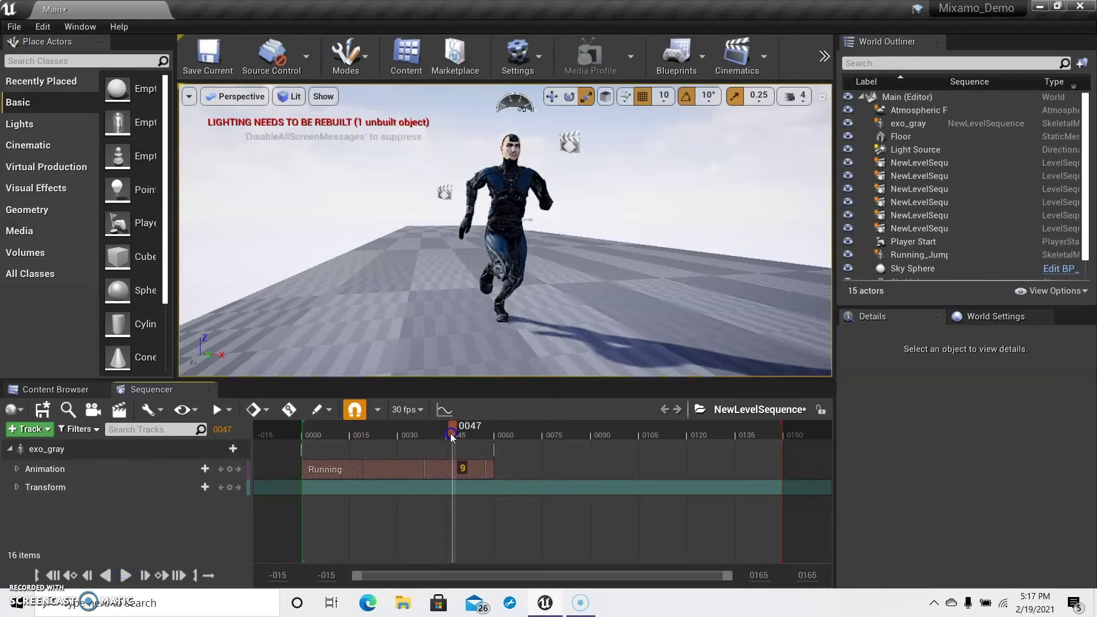
Step: Add Running_Jump at frame 45, overlap it with Running's end, and replay from the start
drag(452, 437, 449, 436)
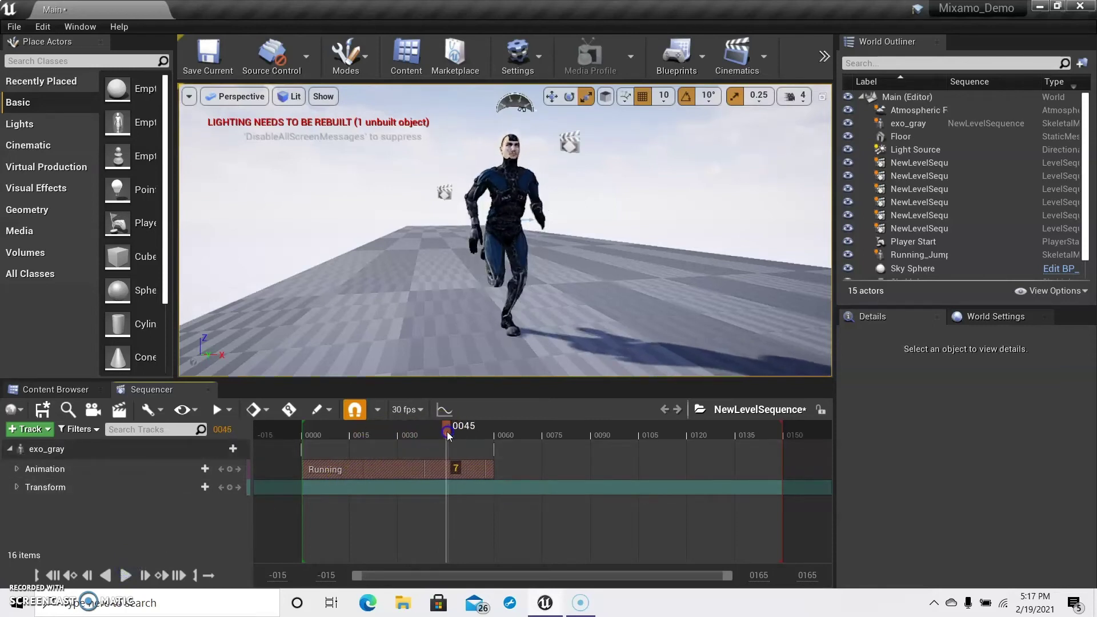
click(221, 470)
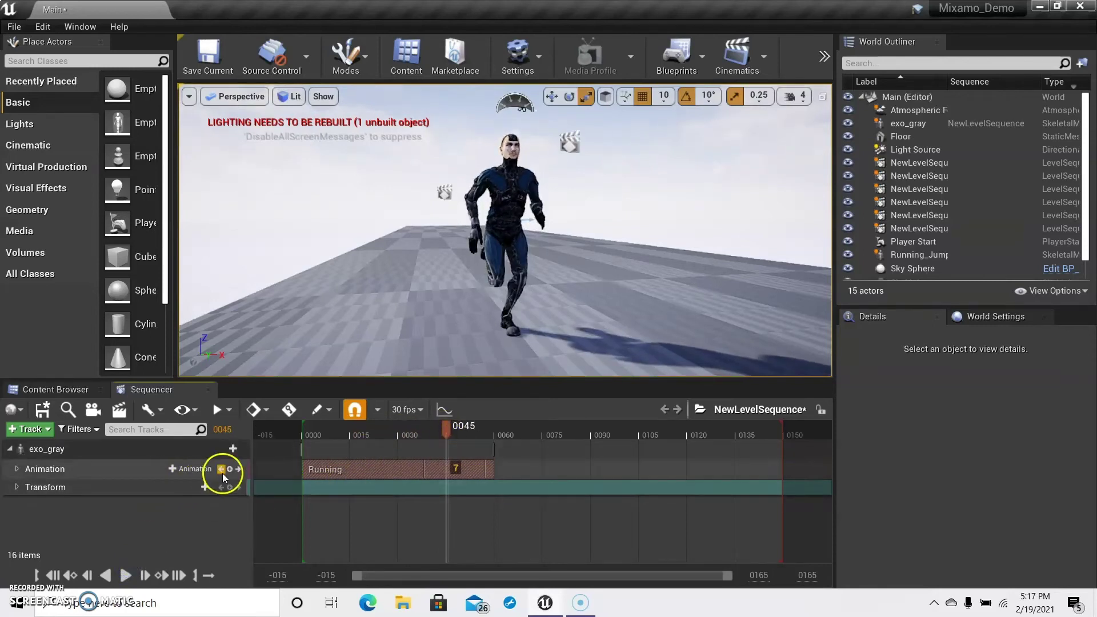
click(176, 469)
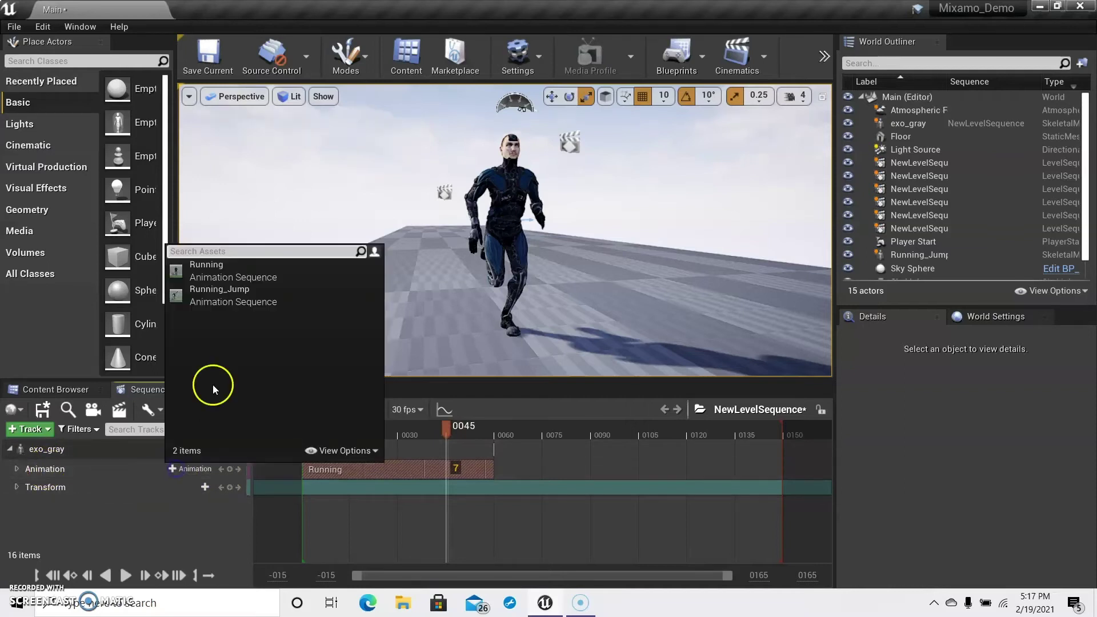
click(217, 293)
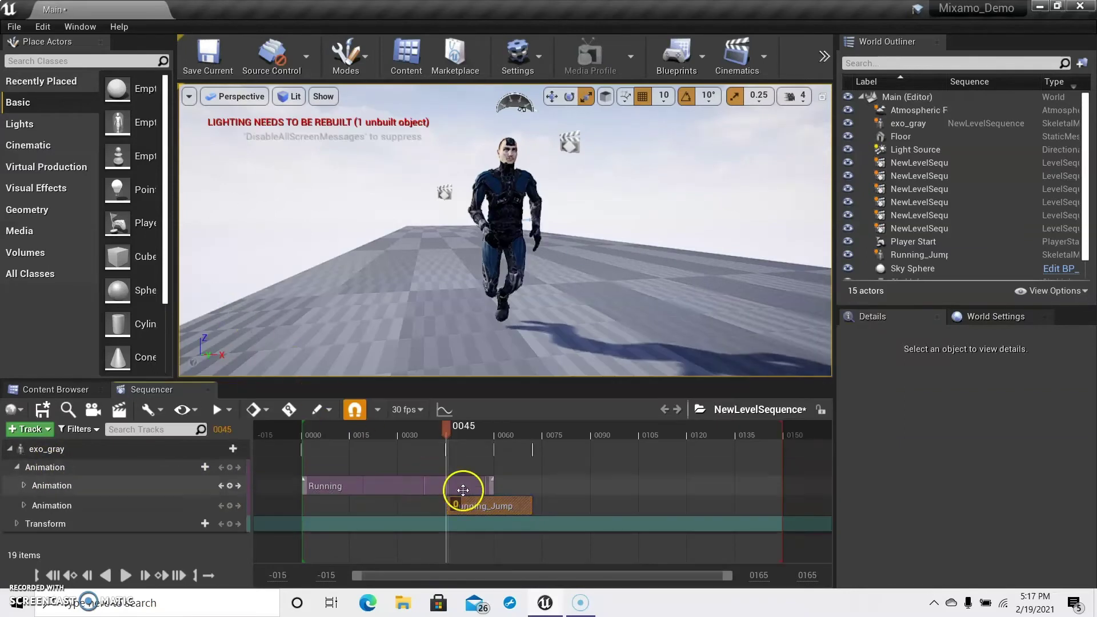
mouse_move(501, 509)
mouse_down()
mouse_move(530, 472)
mouse_move(530, 501)
mouse_up()
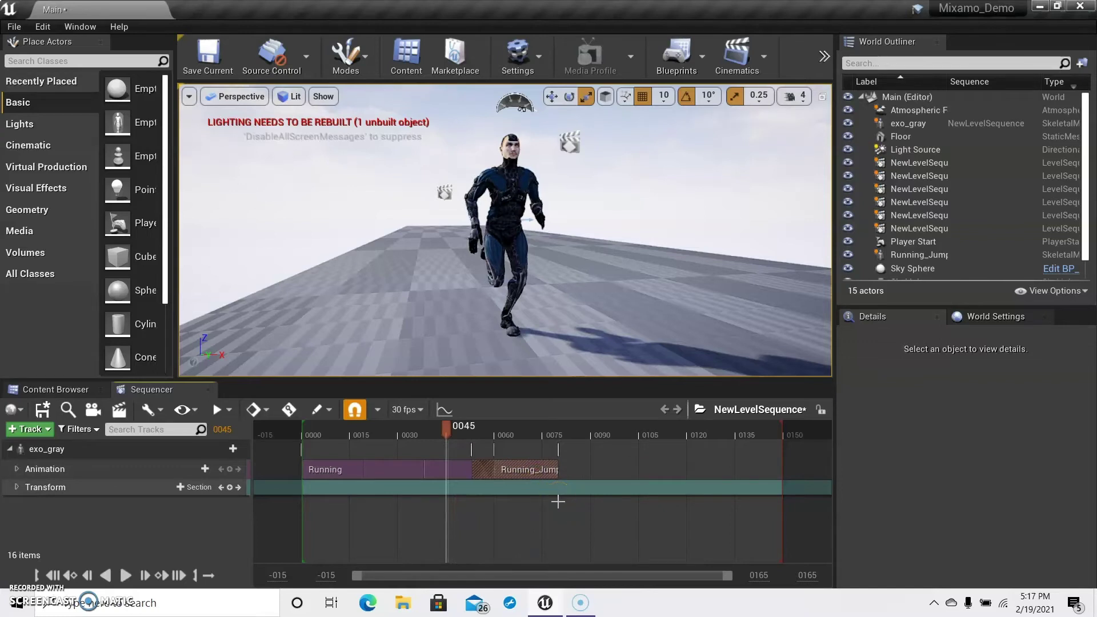
click(401, 409)
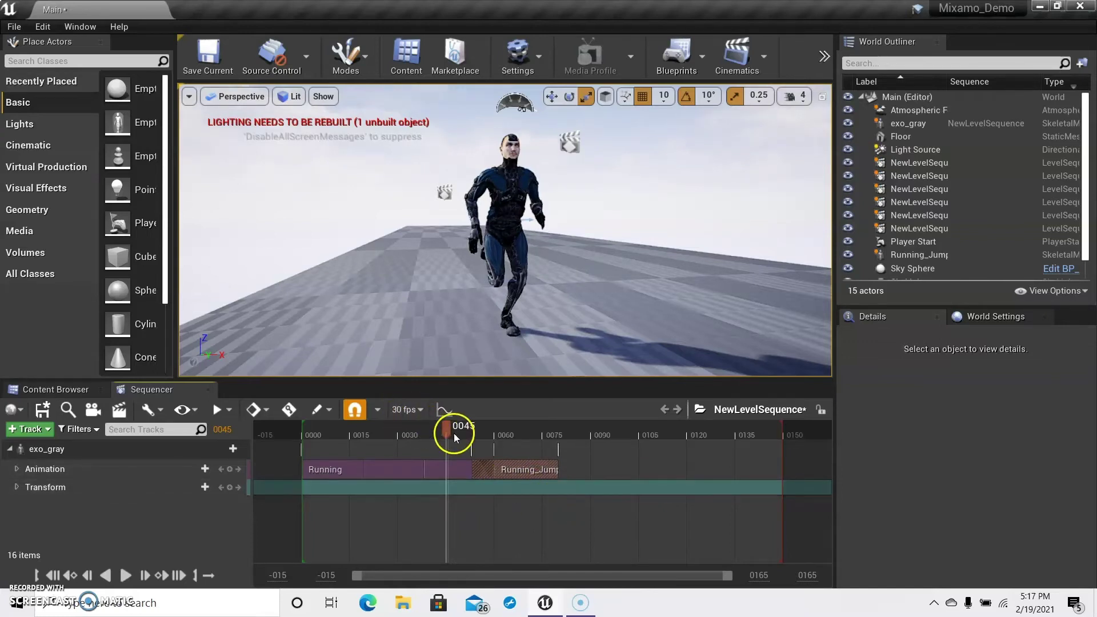
drag(454, 433, 302, 433)
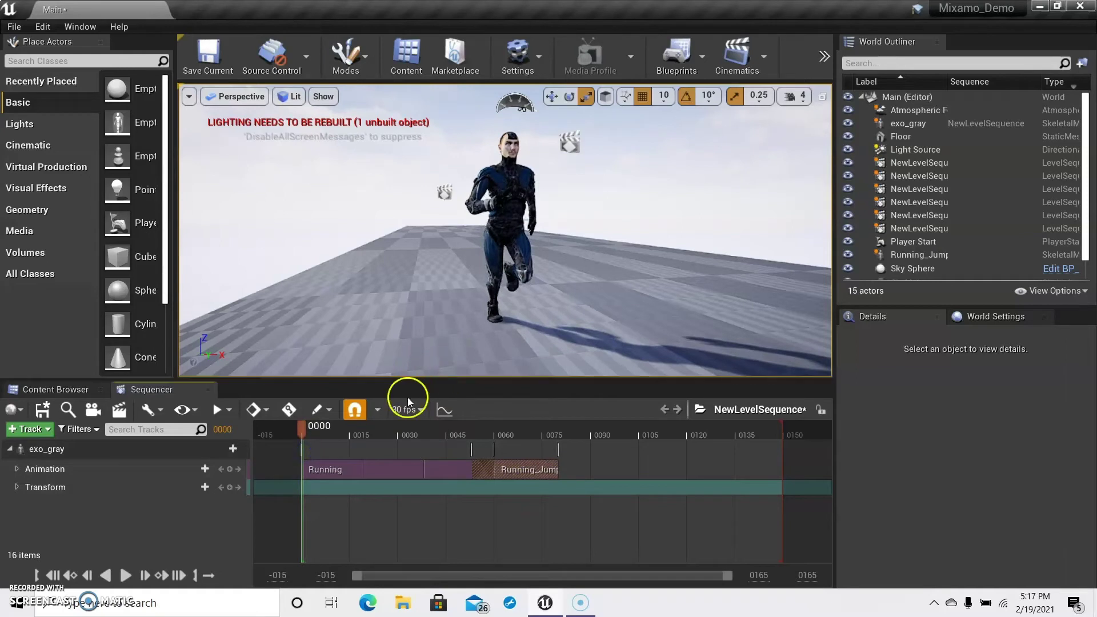
click(125, 576)
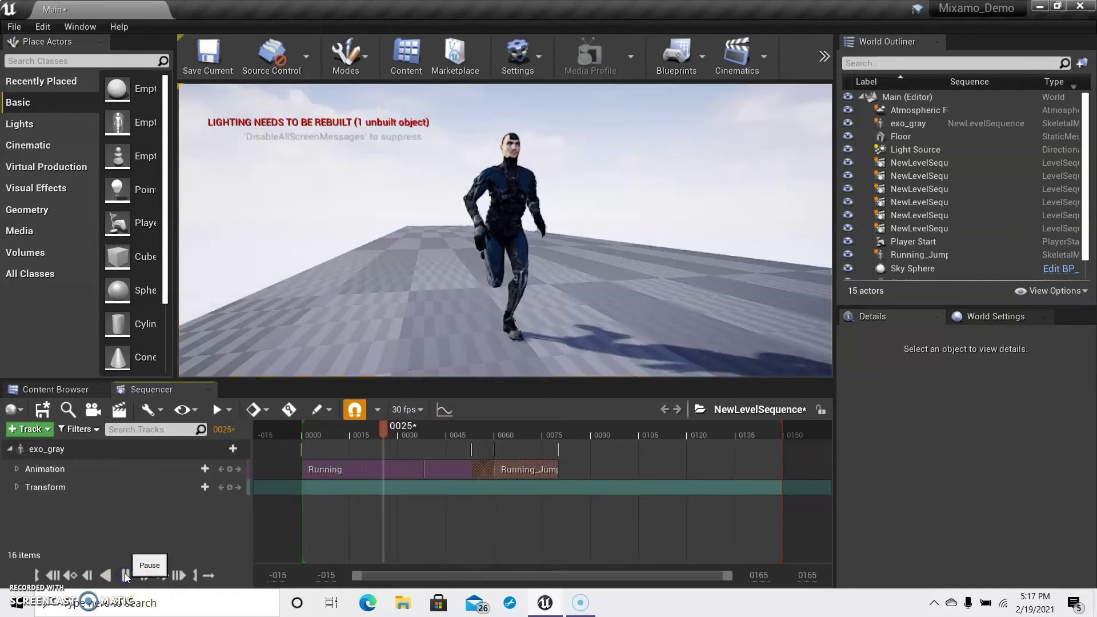
click(125, 576)
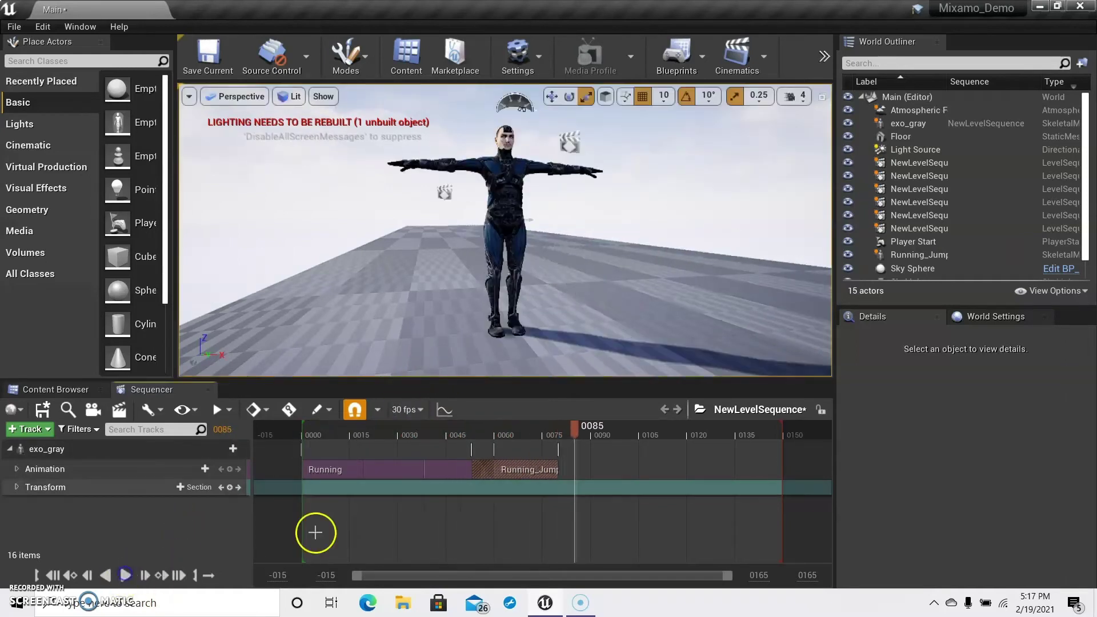
drag(561, 433, 468, 434)
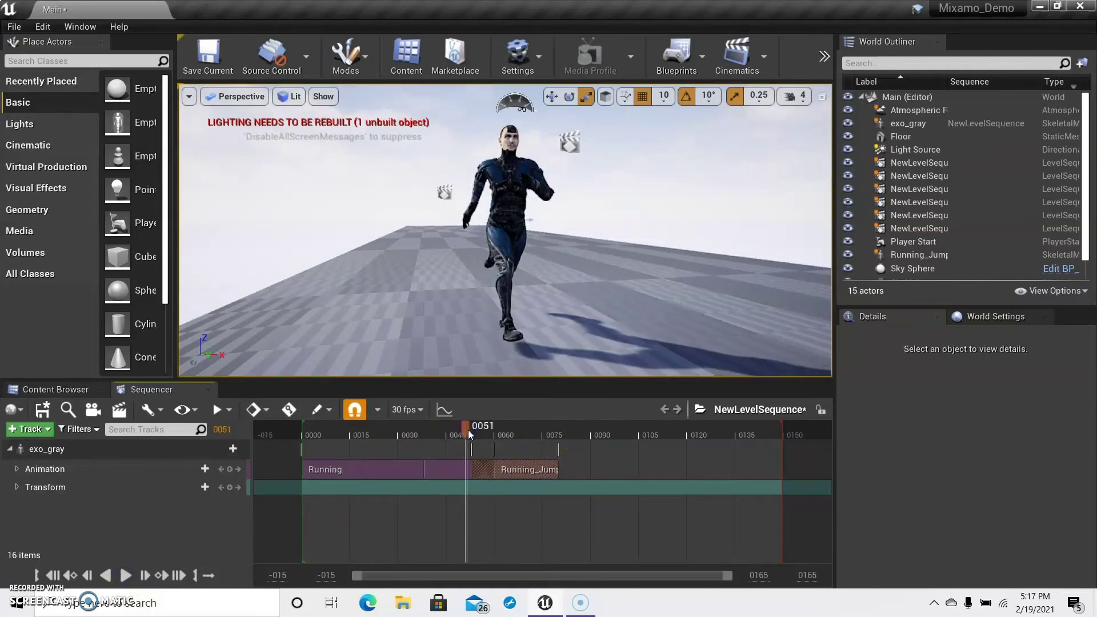
drag(468, 430, 299, 435)
click(125, 575)
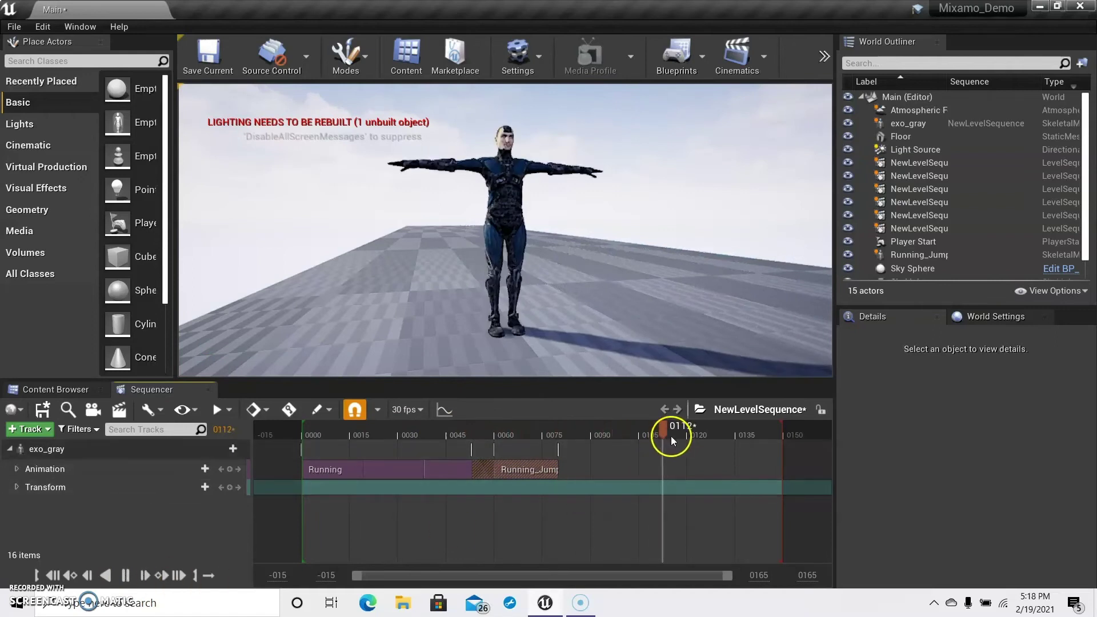
drag(671, 436, 393, 423)
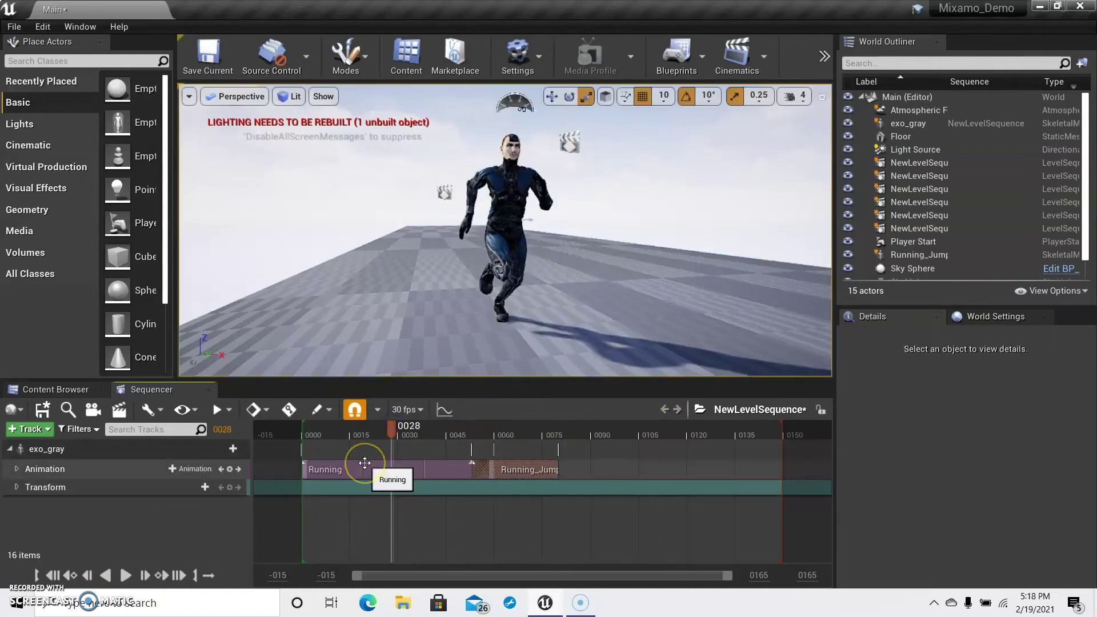
click(393, 437)
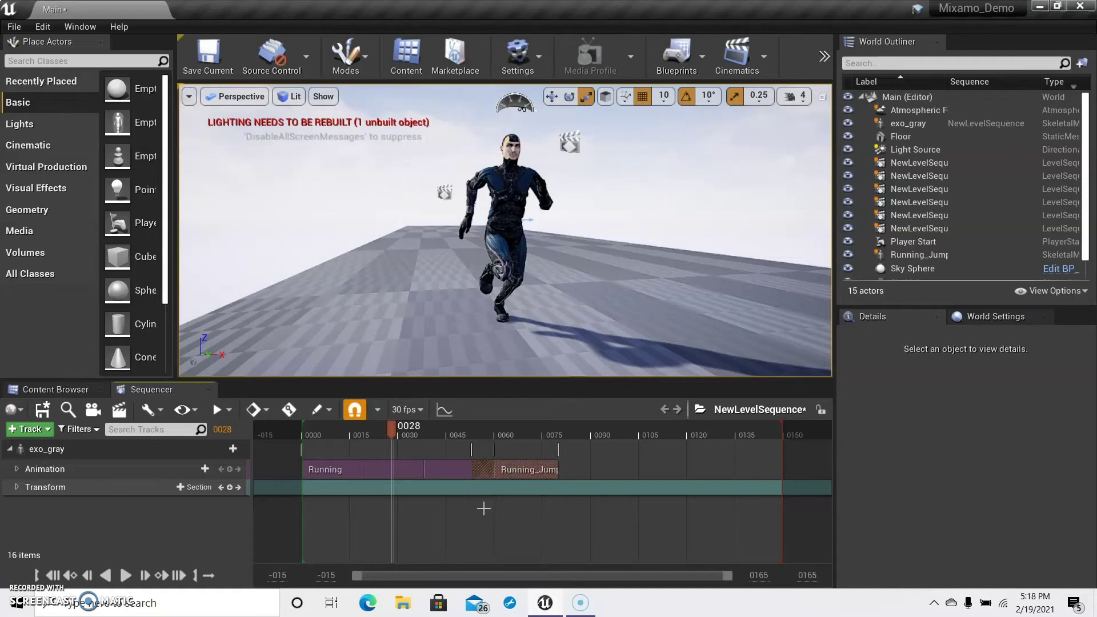
drag(394, 426, 308, 432)
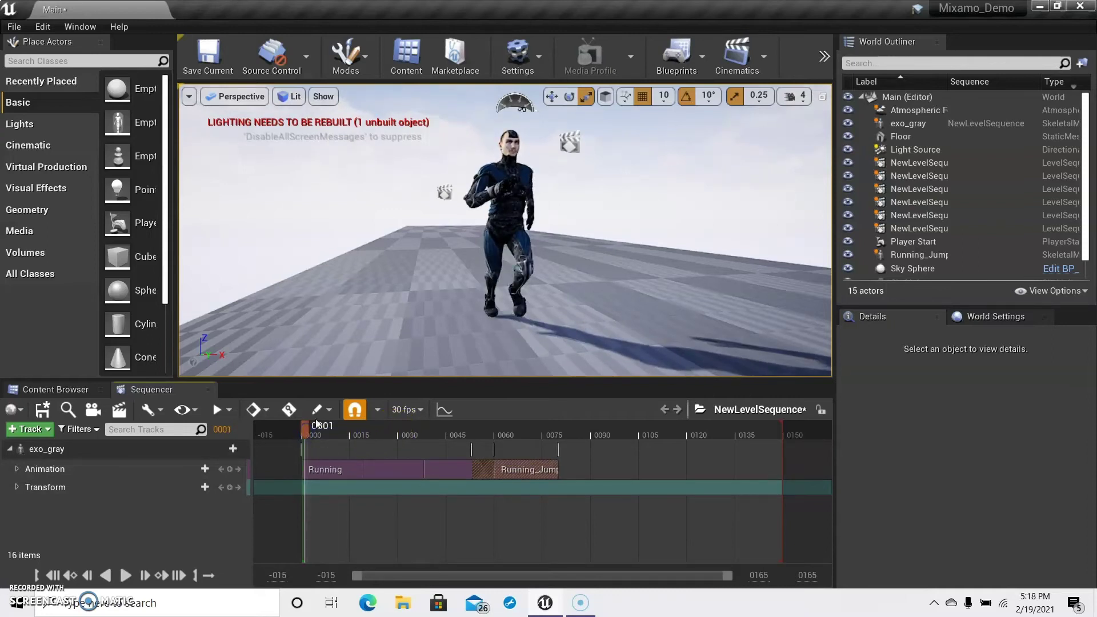
right_drag(600, 236, 469, 229)
mouse_move(602, 235)
right_down()
mouse_move(553, 263)
mouse_move(696, 263)
right_up()
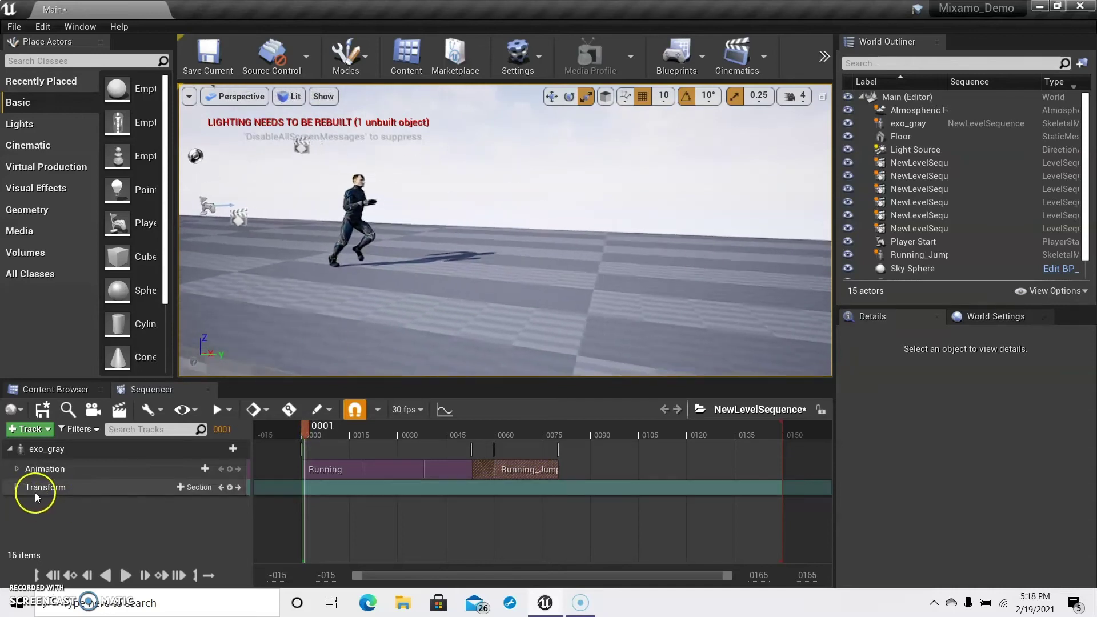
Step: Key exo_gray's Transform at frame 0
click(18, 487)
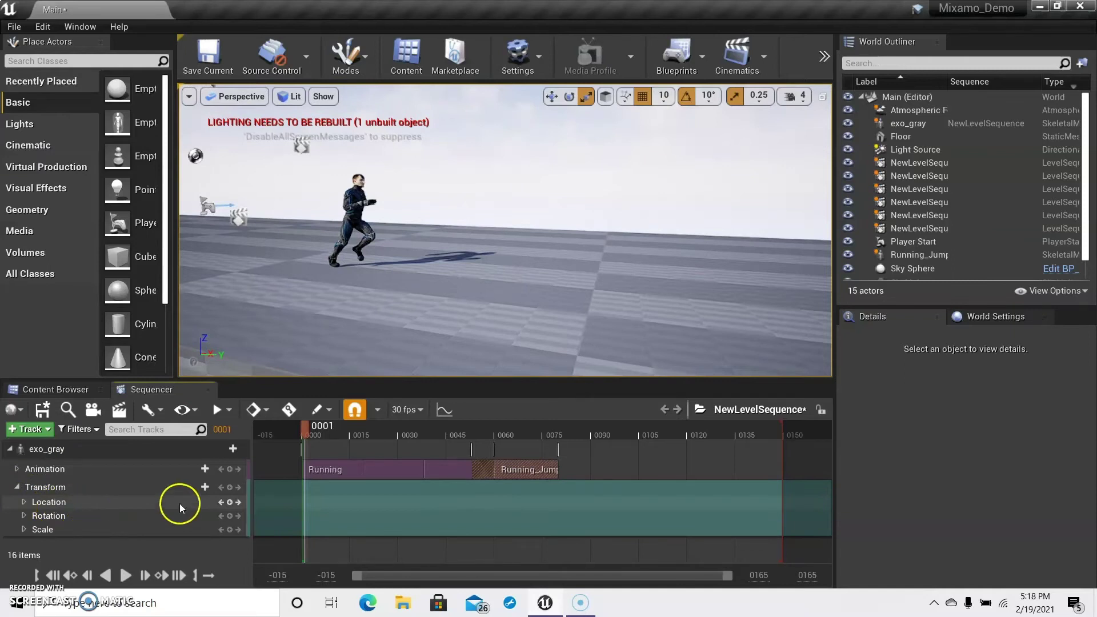
drag(300, 431, 302, 434)
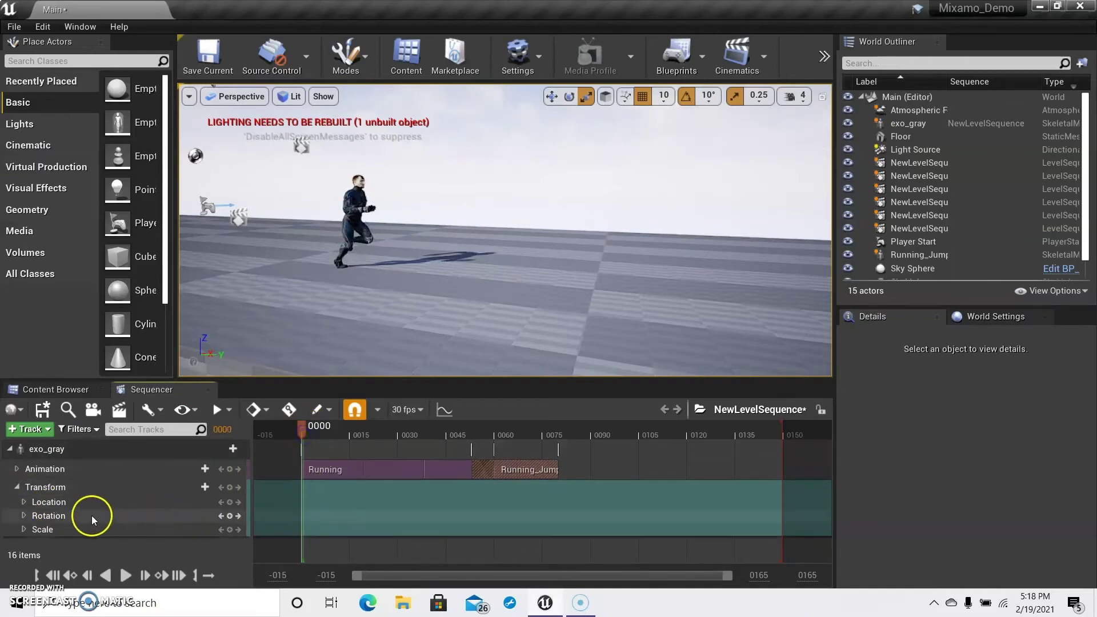
click(230, 487)
click(17, 487)
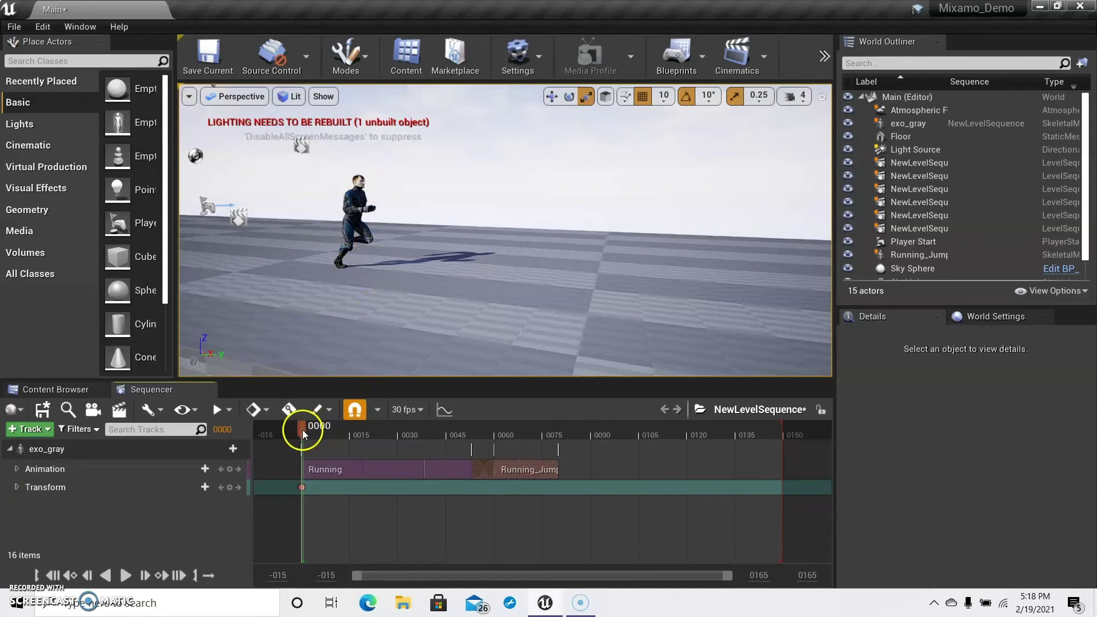
Step: Try moving exo_gray along Y, then undo back to its keyed position
click(943, 124)
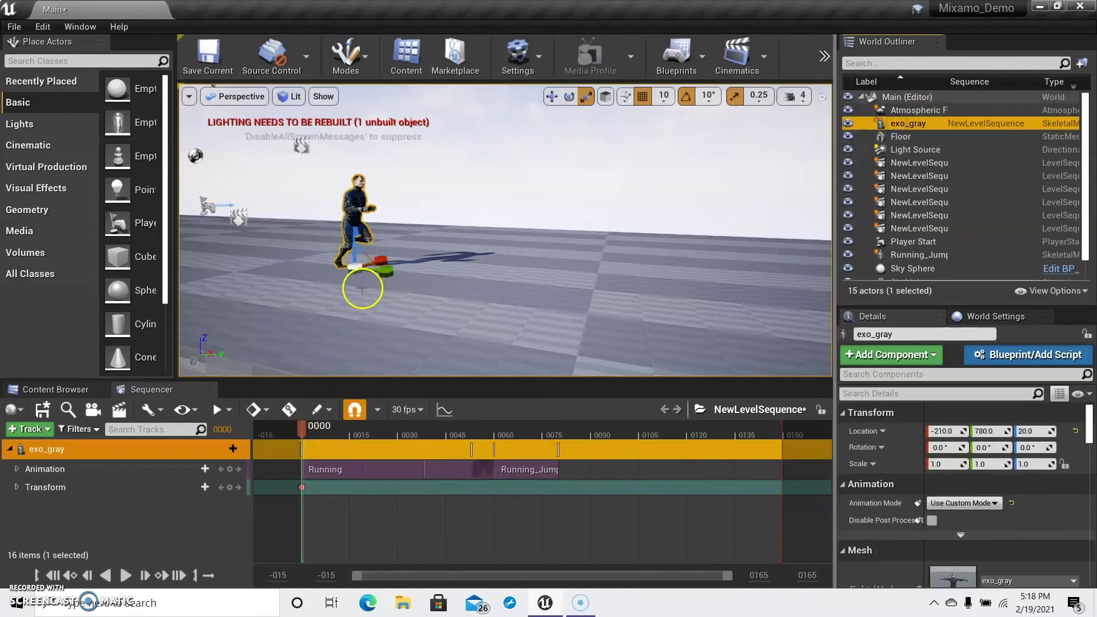
drag(389, 272, 567, 301)
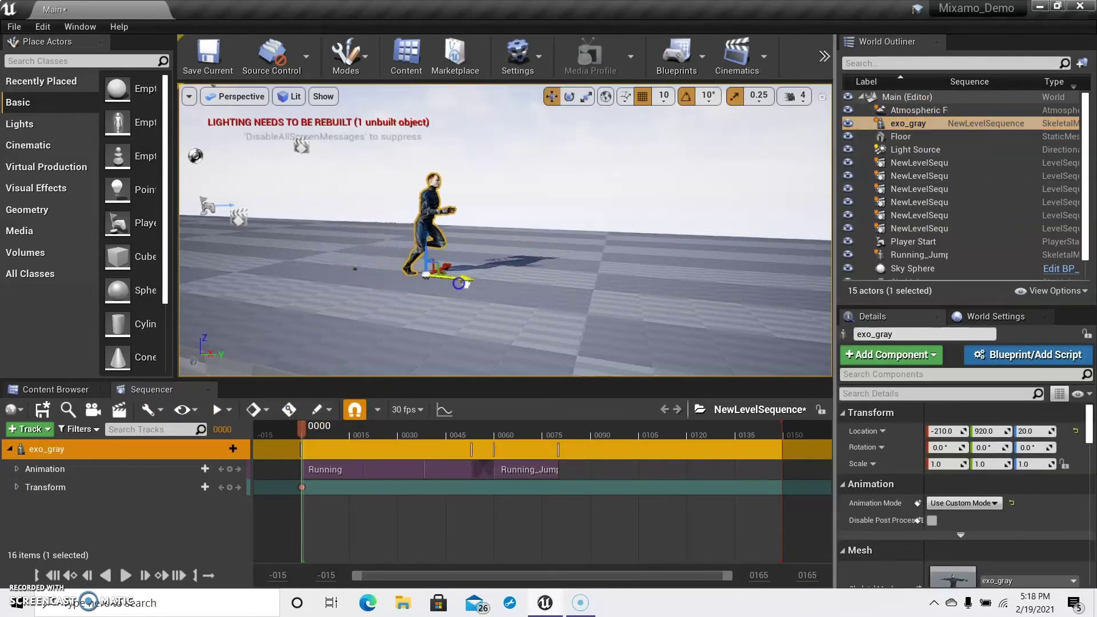
right_drag(618, 292, 542, 297)
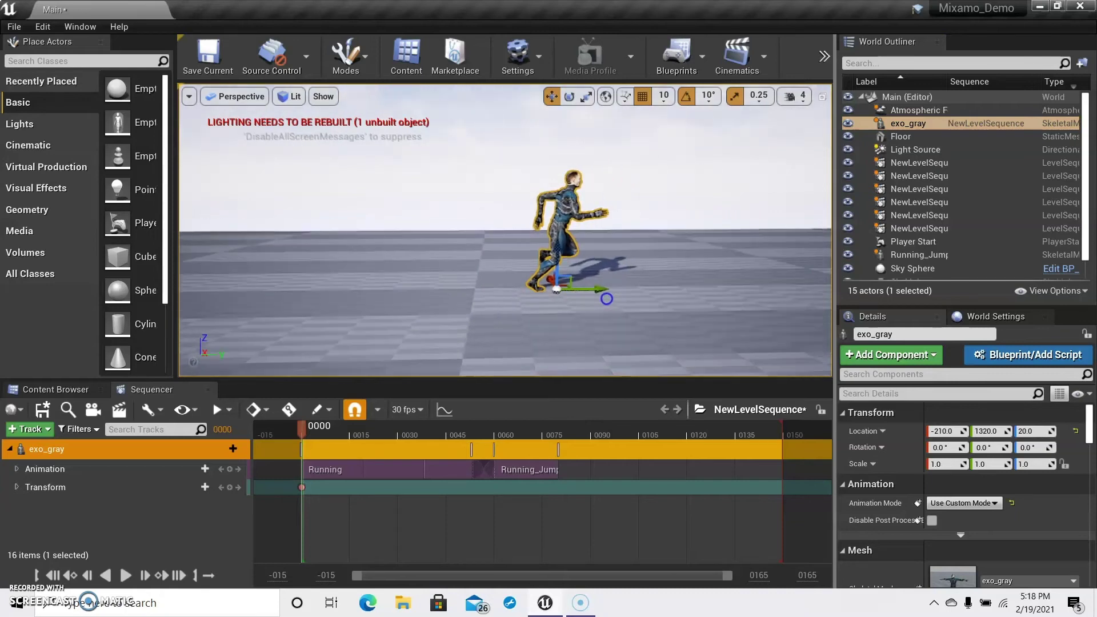
click(528, 295)
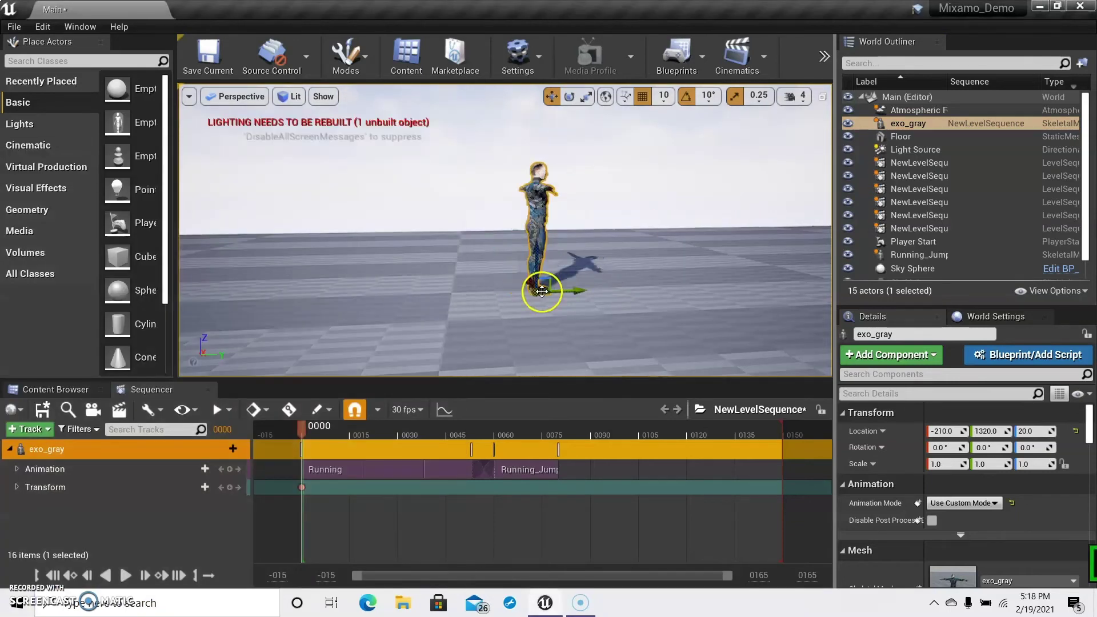
key(ctrl+z)
drag(579, 292, 571, 292)
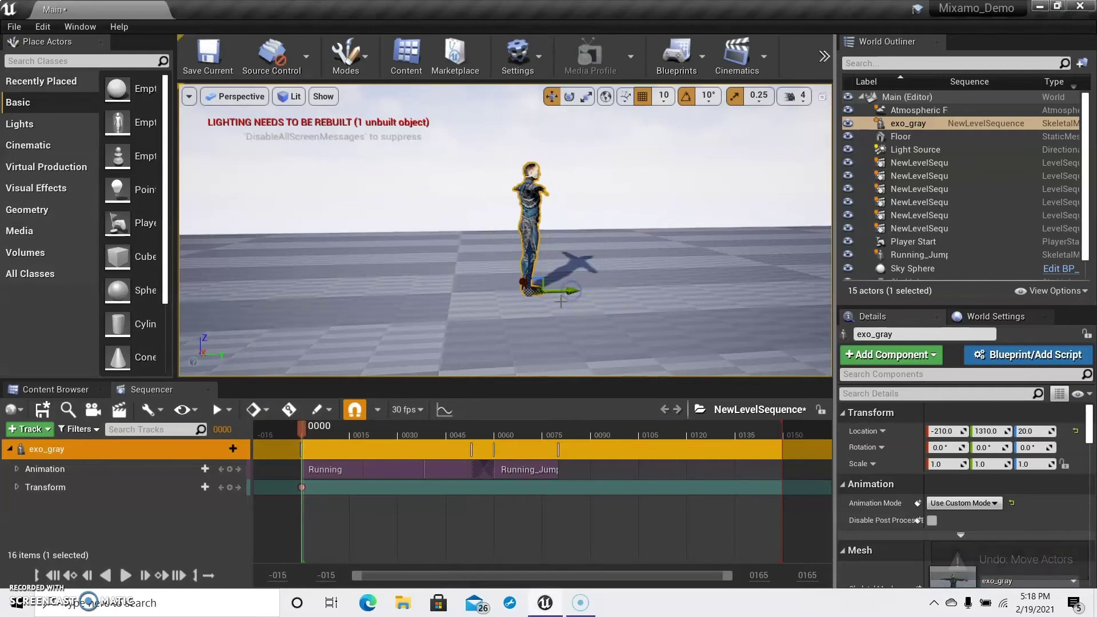
key(ctrl+z)
Step: At frame 56, slide exo_gray forward to Y 1930 and key its Transform
click(326, 434)
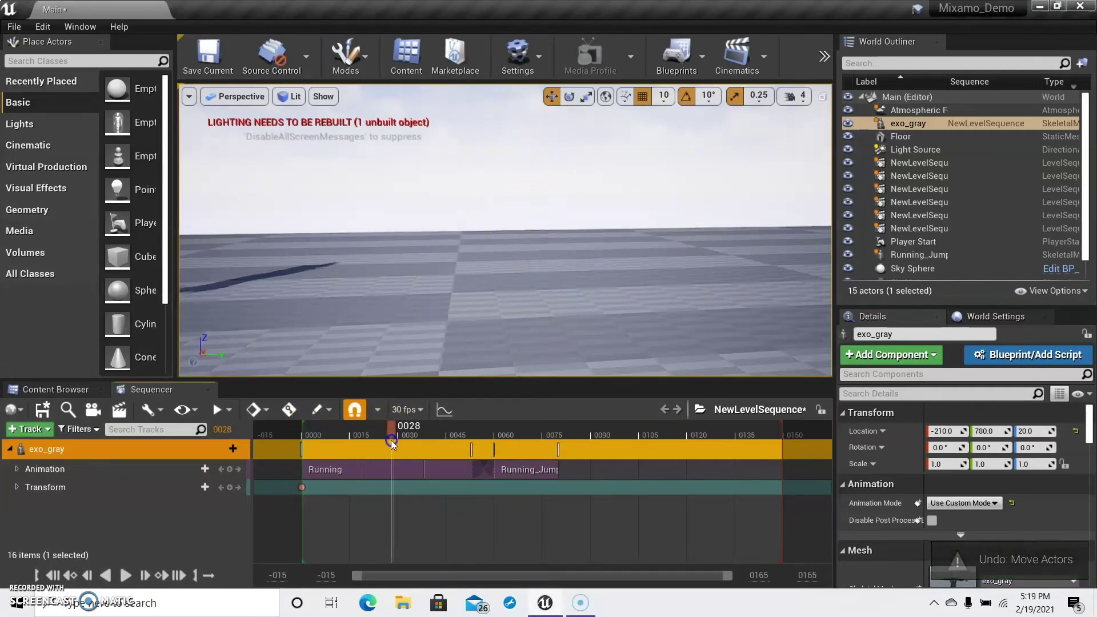
drag(485, 450, 526, 459)
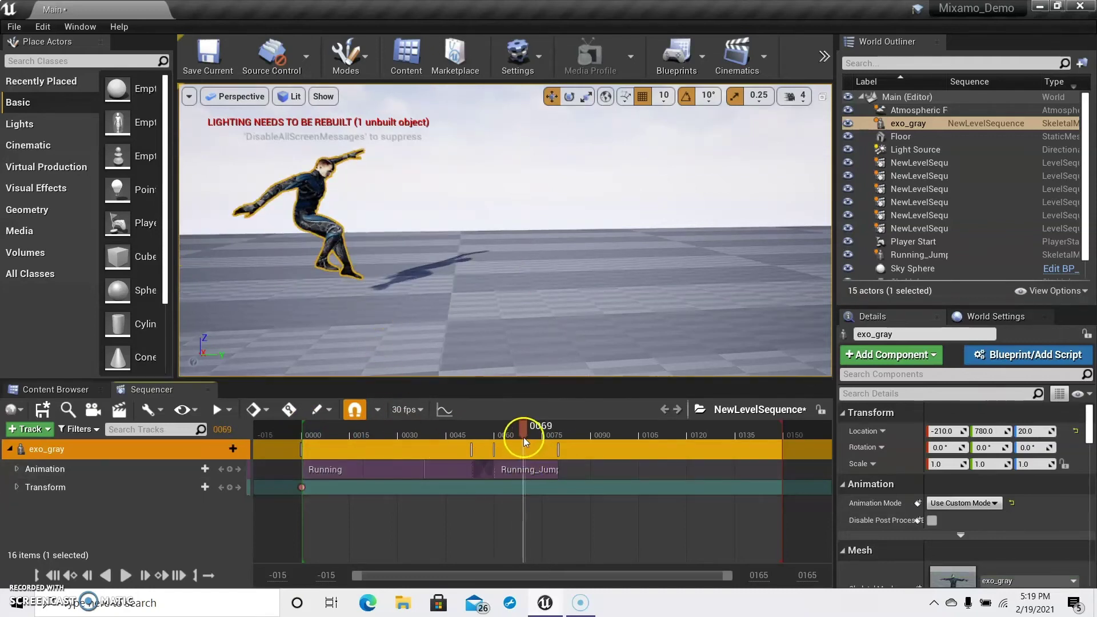
drag(522, 434, 342, 445)
right_drag(552, 275, 417, 260)
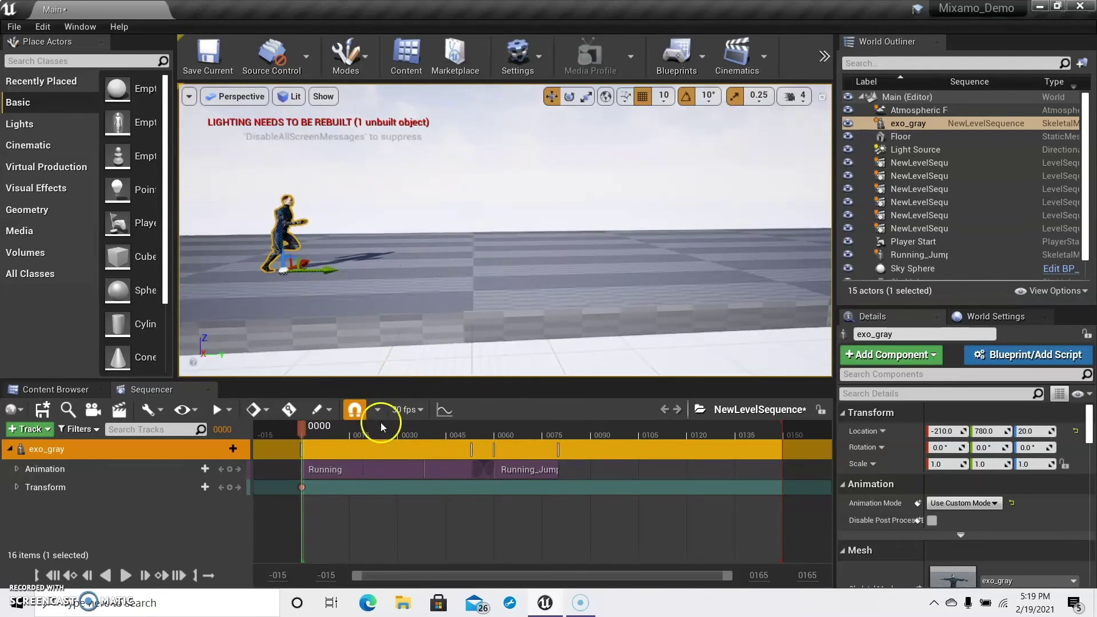
drag(307, 430, 486, 470)
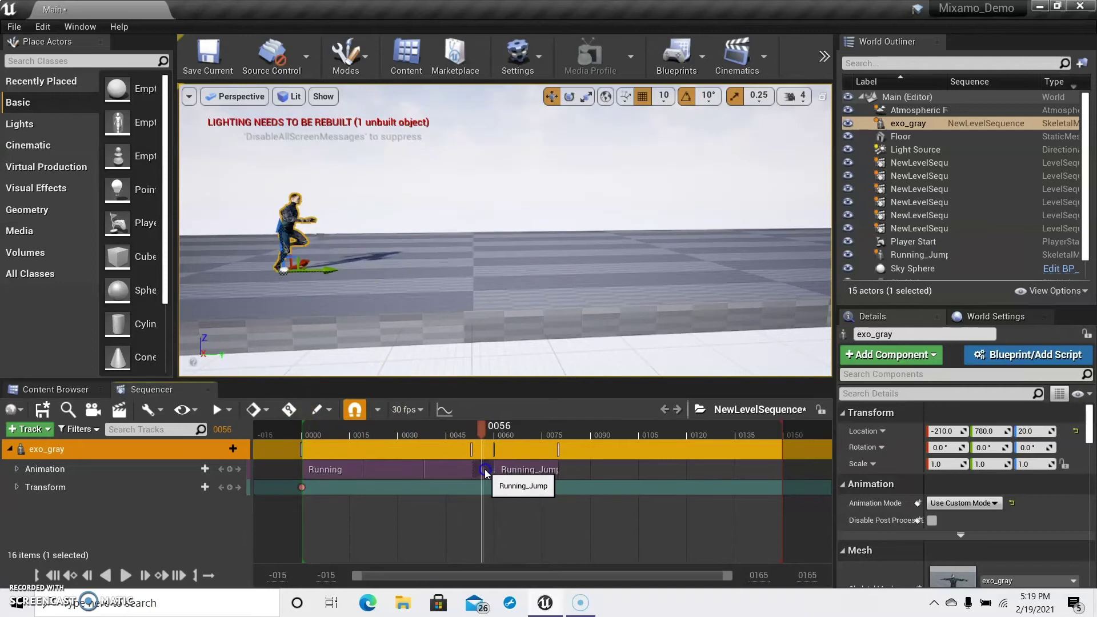
drag(328, 271, 759, 316)
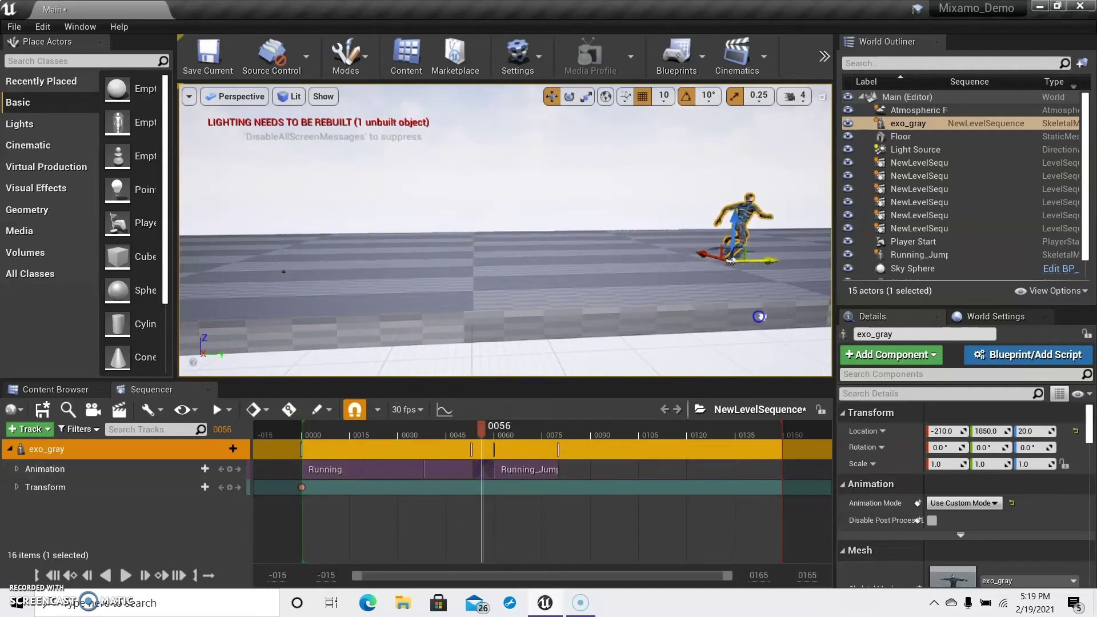
click(230, 487)
Step: Set the Transform key at frame 56 to linear interpolation
click(513, 526)
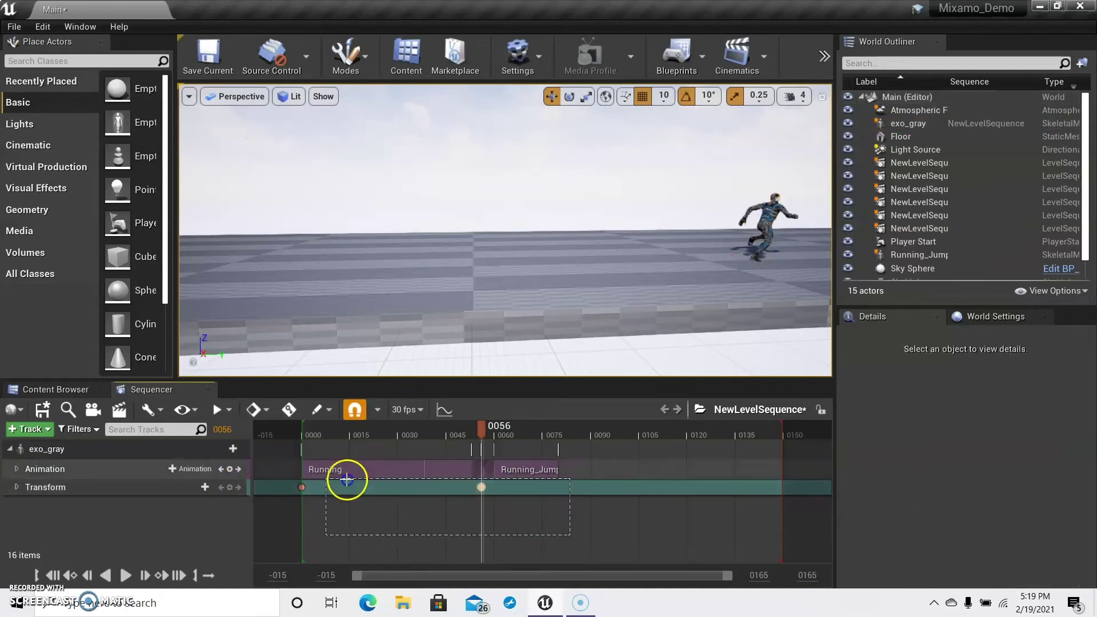
click(348, 489)
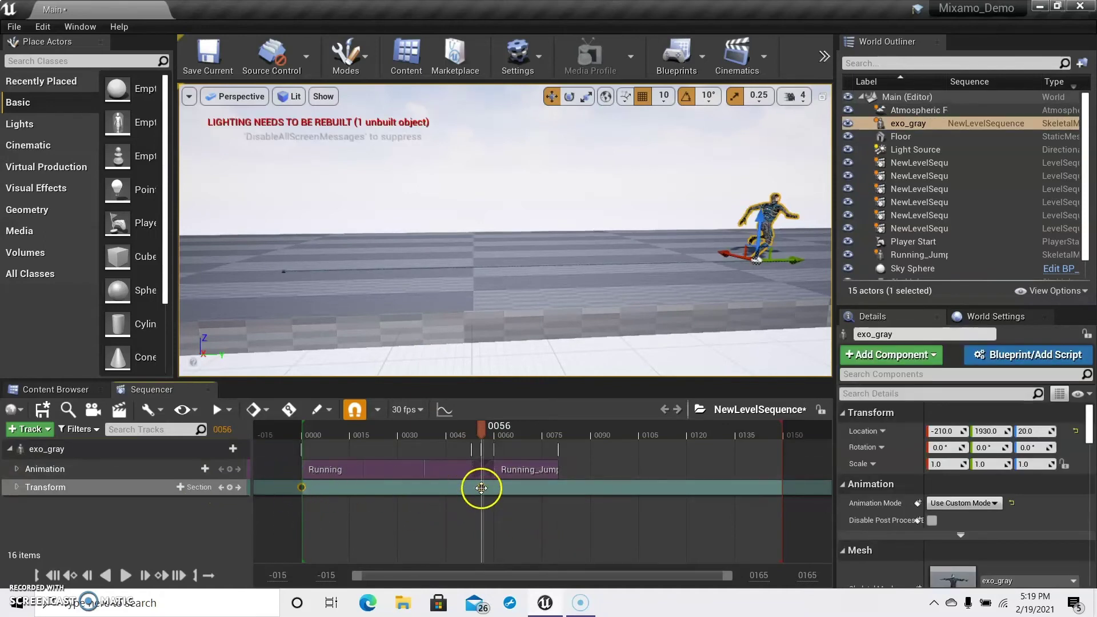
right_click(482, 488)
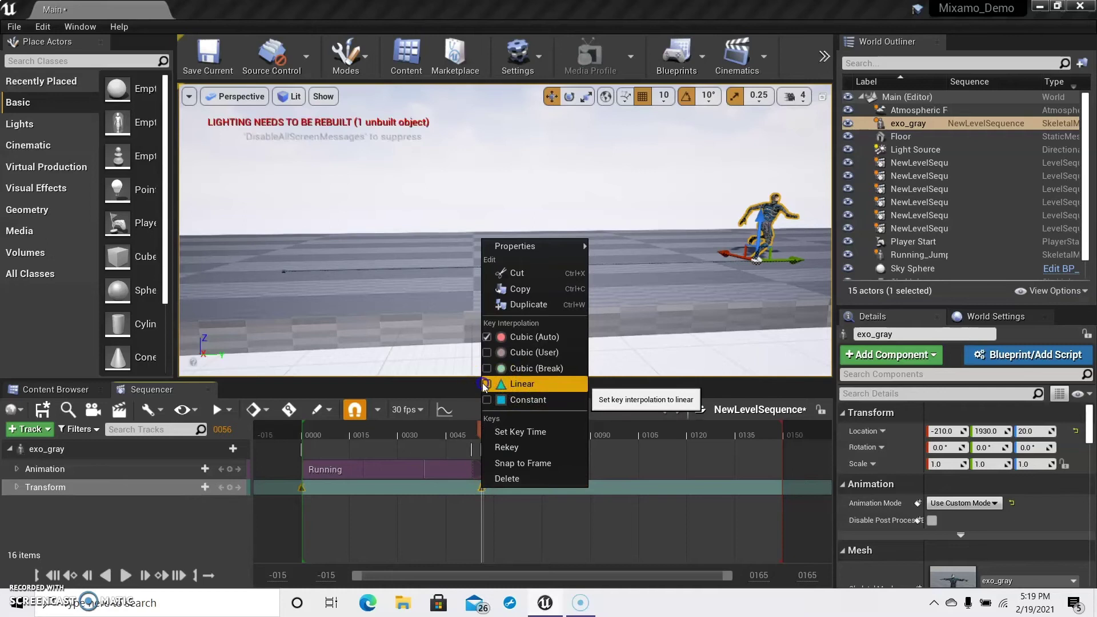
click(533, 516)
mouse_move(482, 433)
mouse_down()
mouse_move(307, 436)
mouse_move(482, 433)
mouse_up()
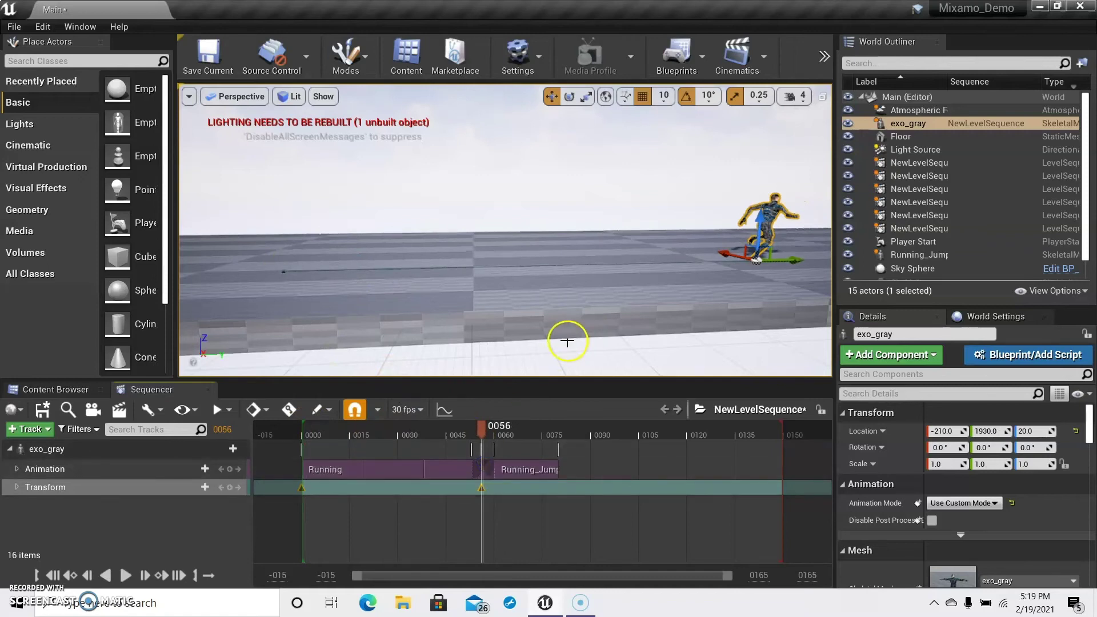
Step: Zoom the timeline, frame exo_gray, and scrub through the Running/Running_Jump overlap
key(equal)
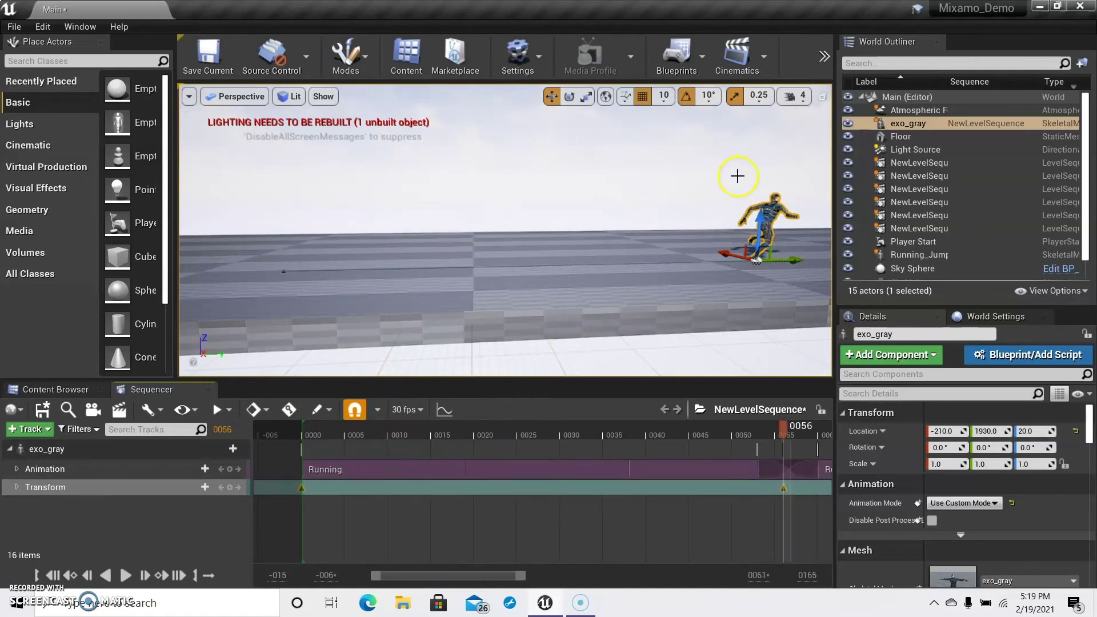
click(766, 175)
click(908, 123)
key(f)
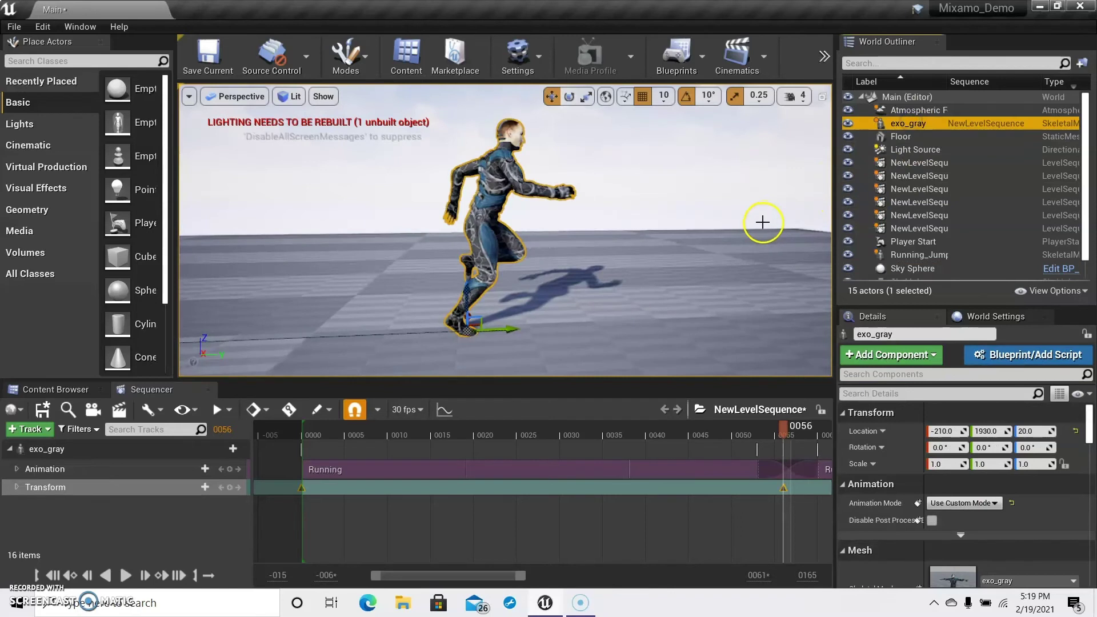
alt+drag(600, 315, 423, 308)
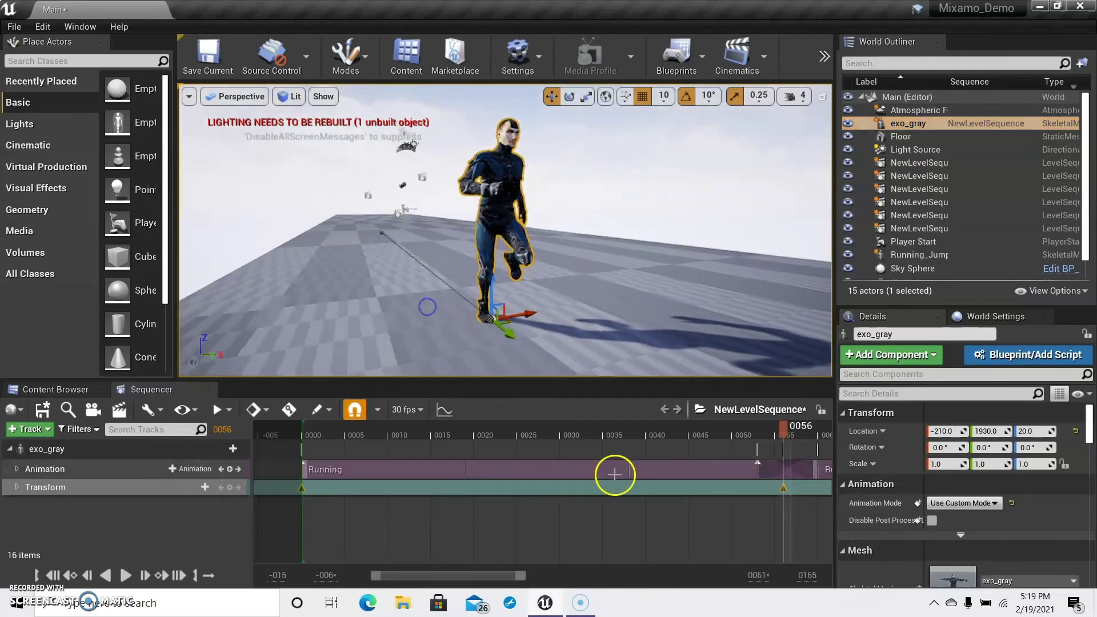
drag(785, 434, 843, 445)
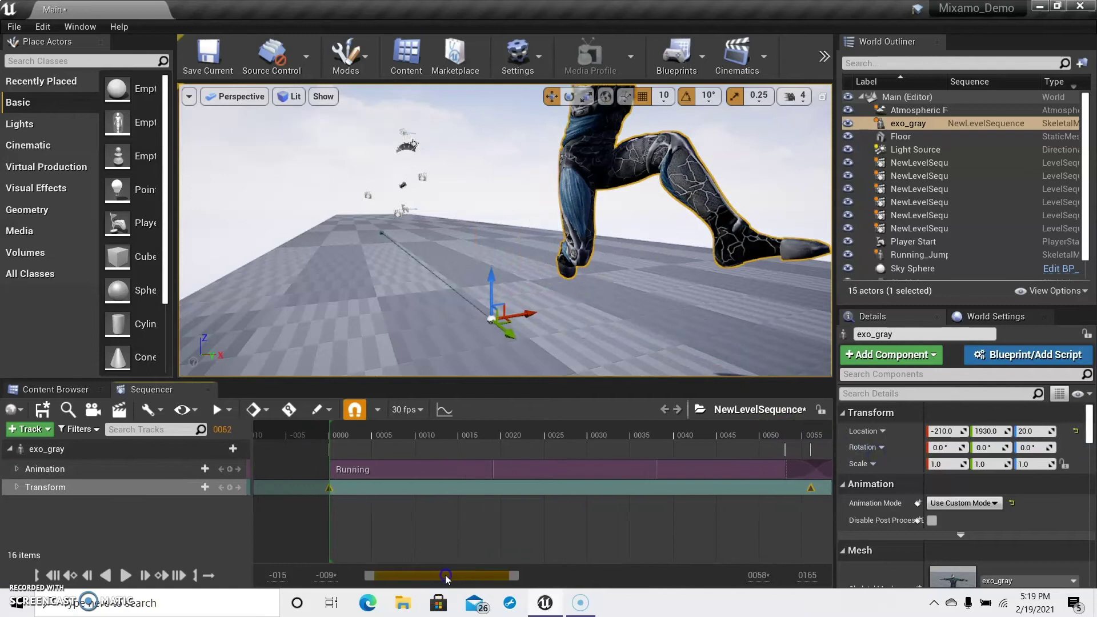
drag(524, 575, 577, 577)
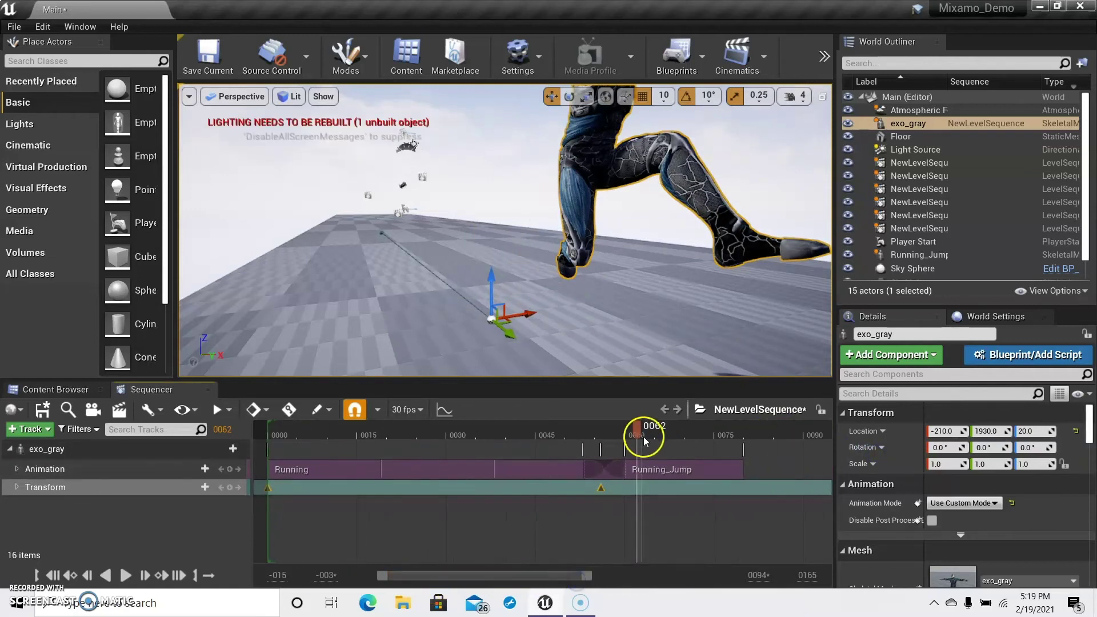
drag(639, 436, 677, 446)
right_drag(621, 311, 611, 298)
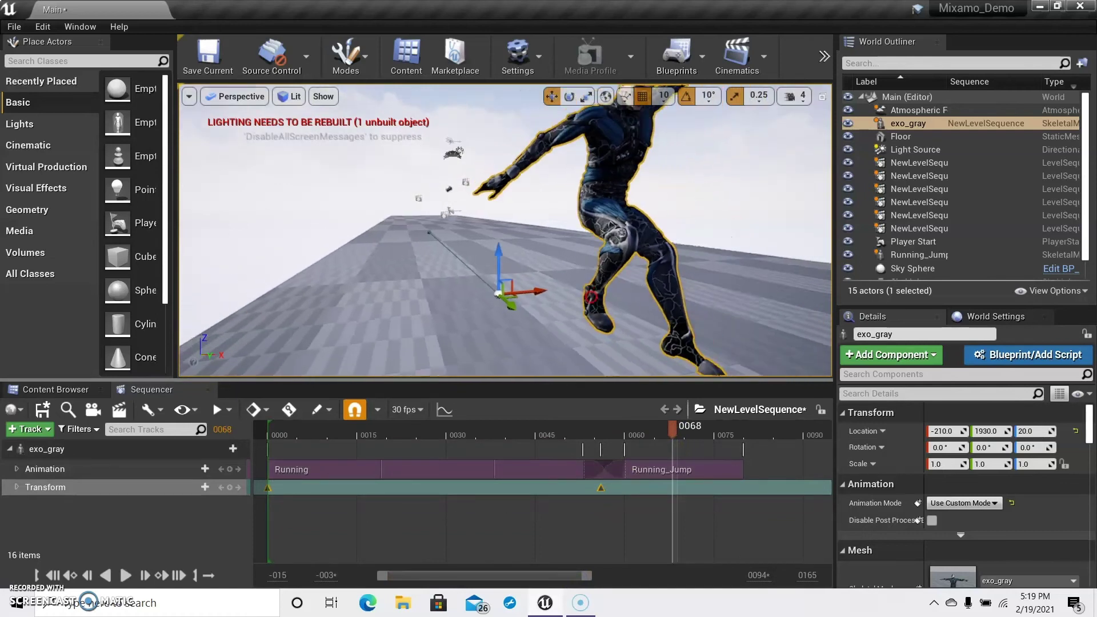
Step: Replay the sequence from frame 0 to watch the run blend into the jump
click(662, 465)
click(264, 433)
drag(263, 433, 264, 439)
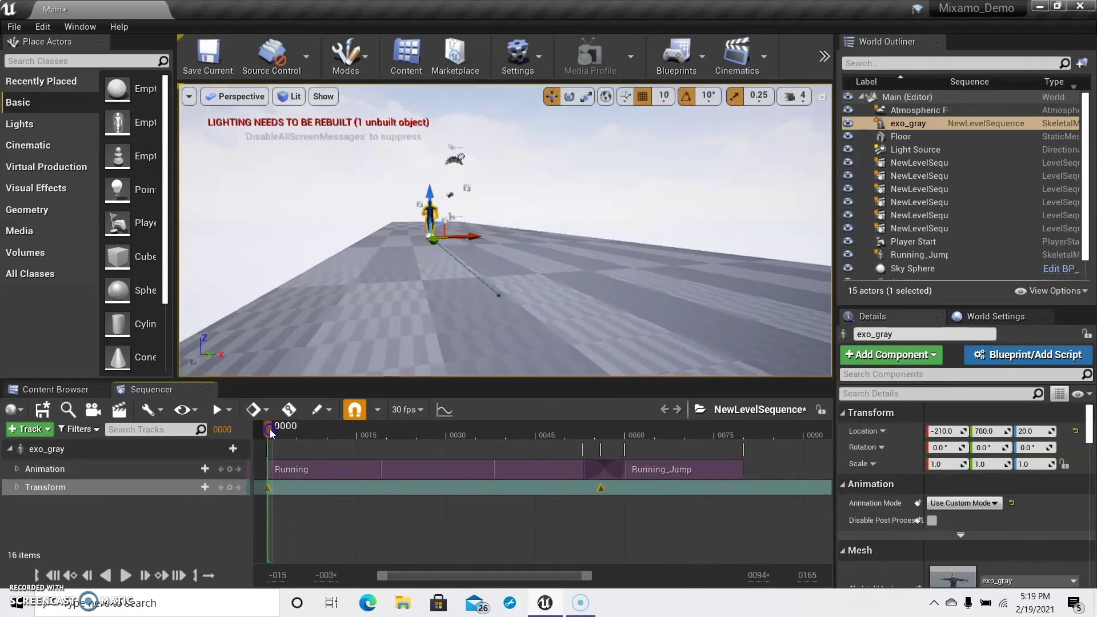
click(133, 571)
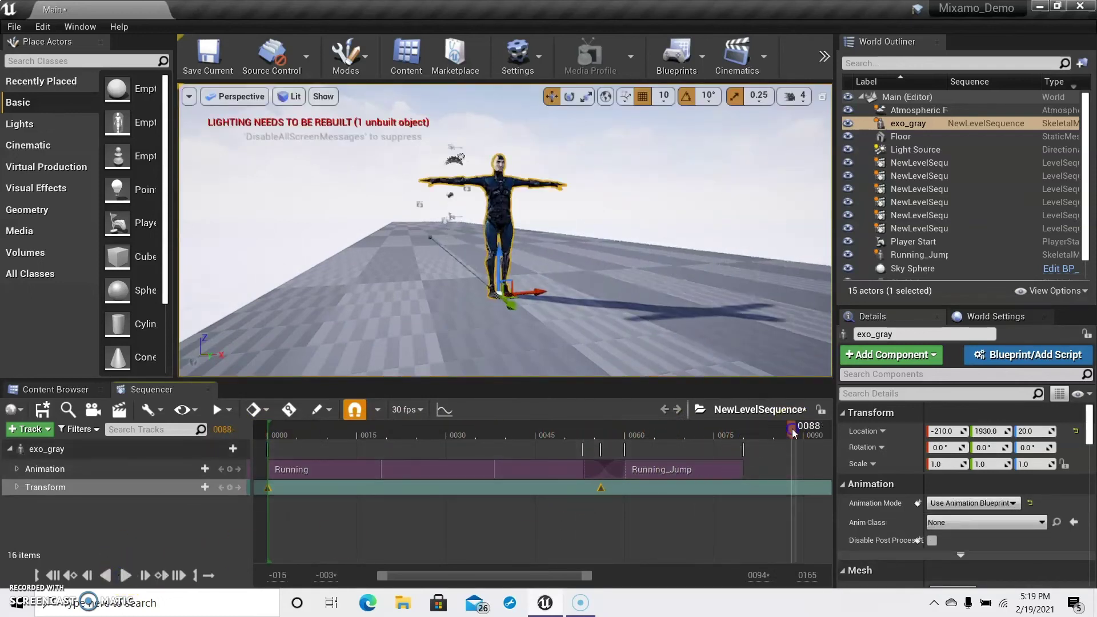
click(266, 447)
click(123, 576)
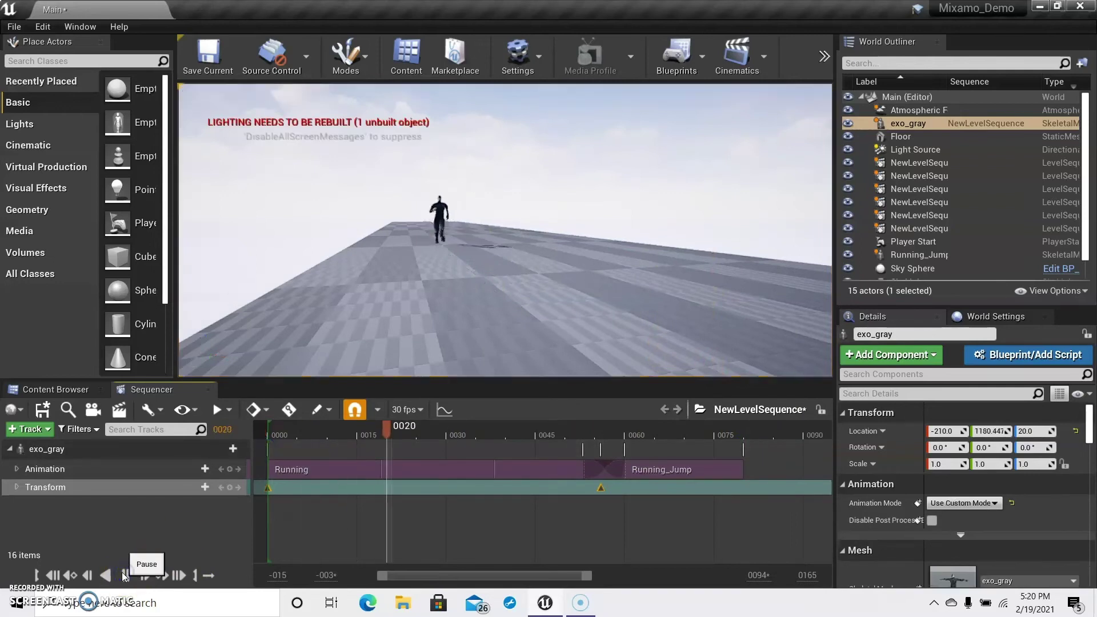
click(270, 573)
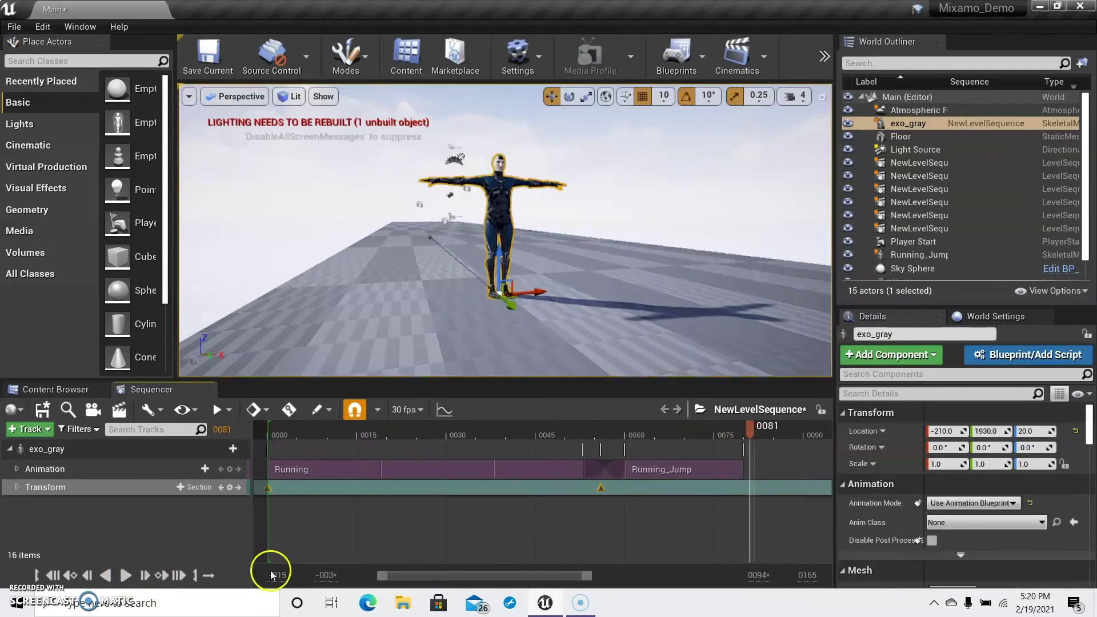
drag(750, 436, 267, 436)
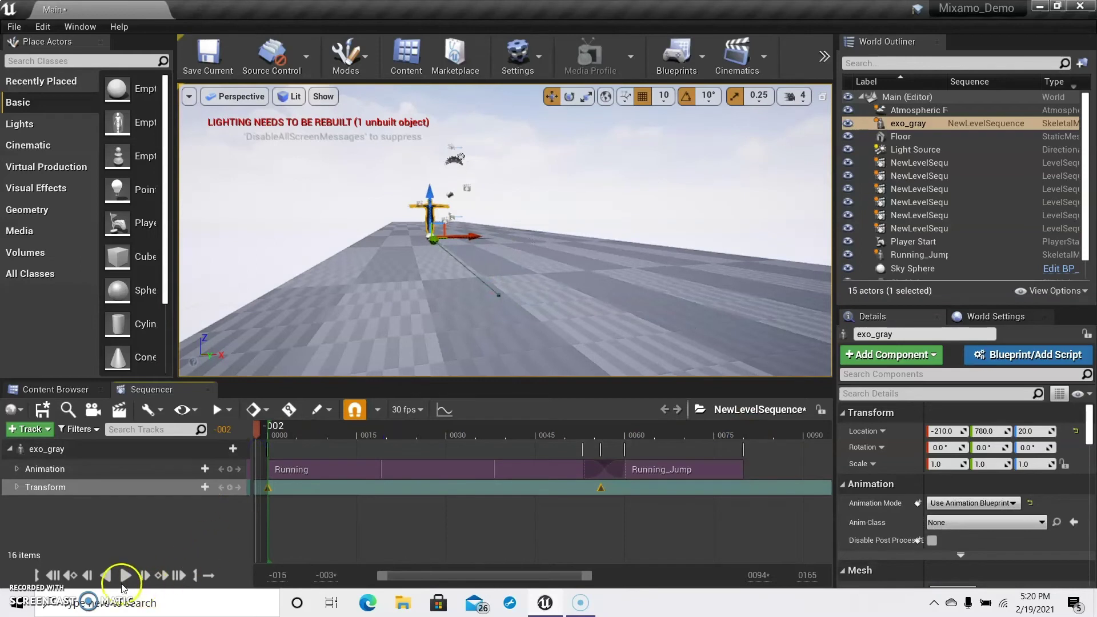
click(123, 576)
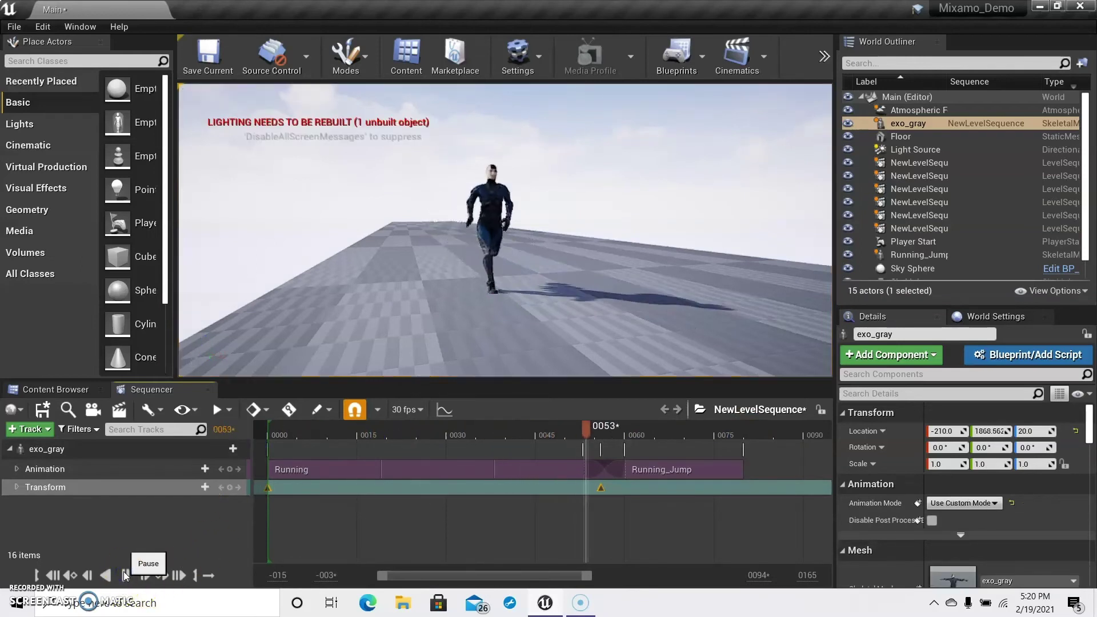
click(325, 496)
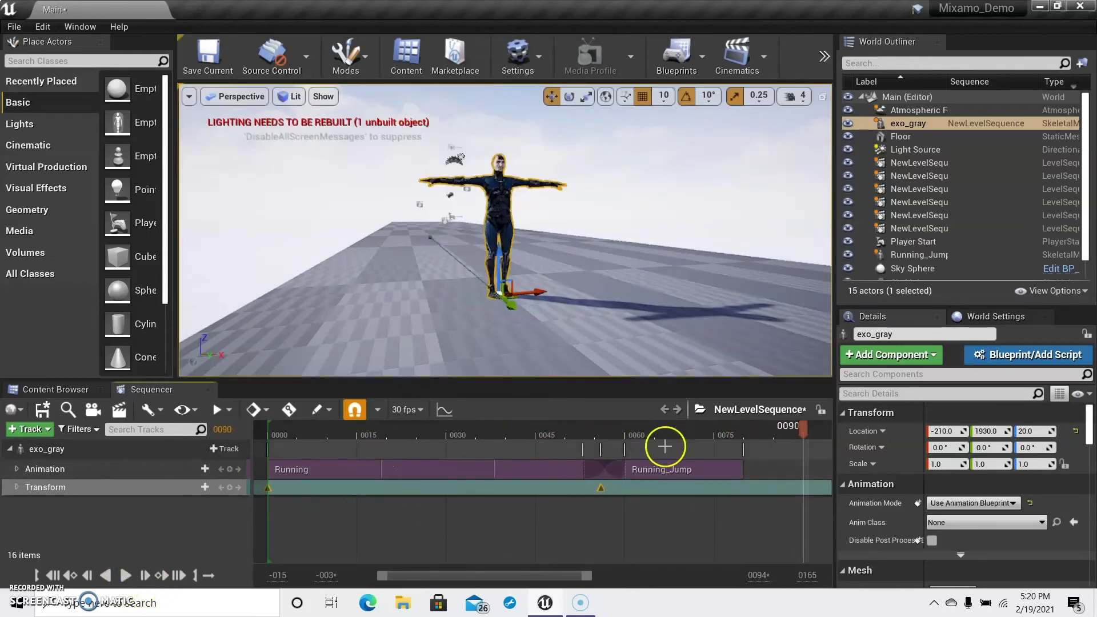
drag(805, 429, 663, 438)
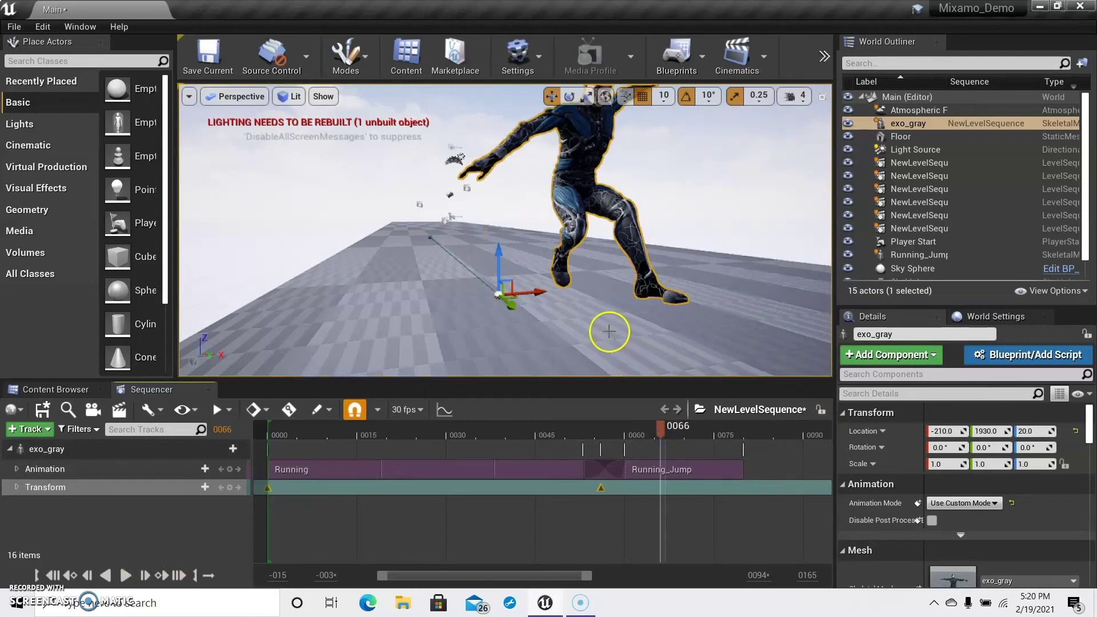
click(603, 437)
right_drag(500, 317, 513, 277)
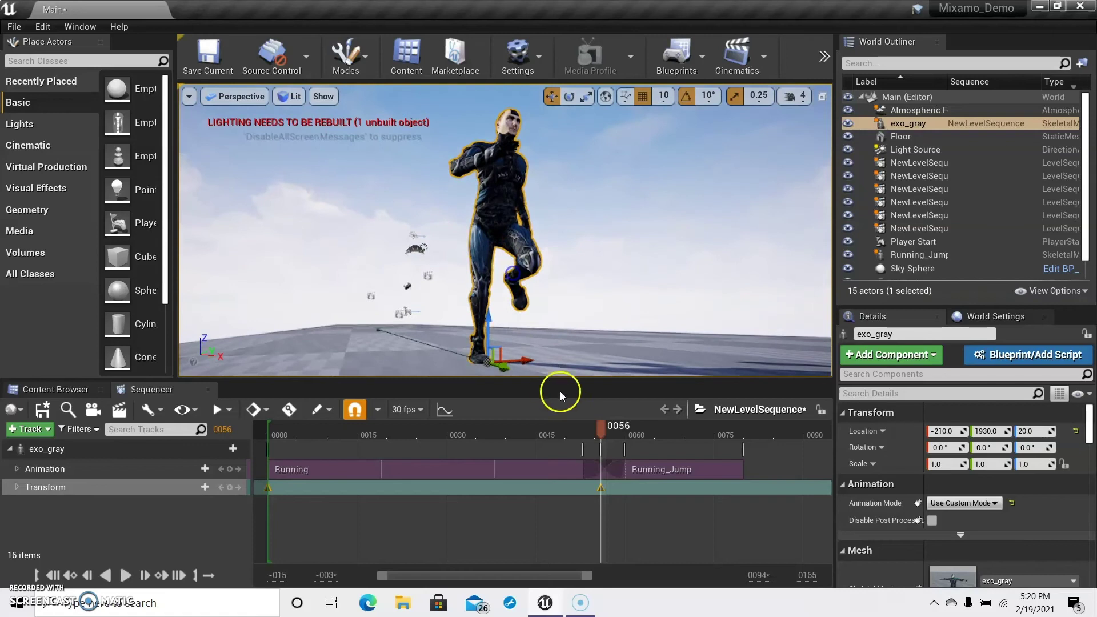
click(52, 576)
click(125, 575)
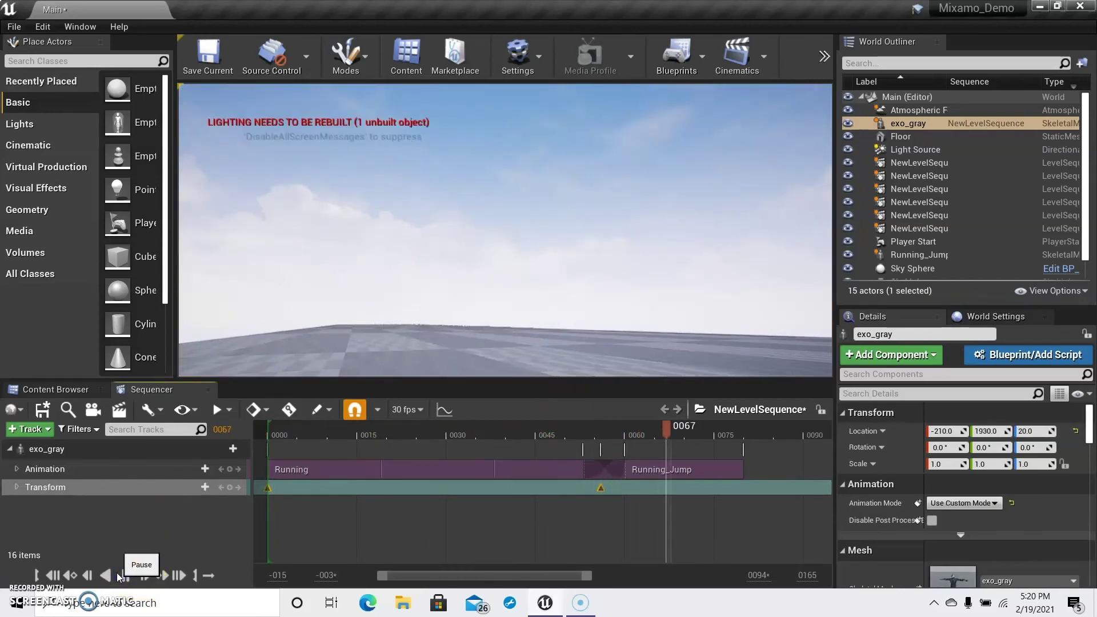
click(125, 576)
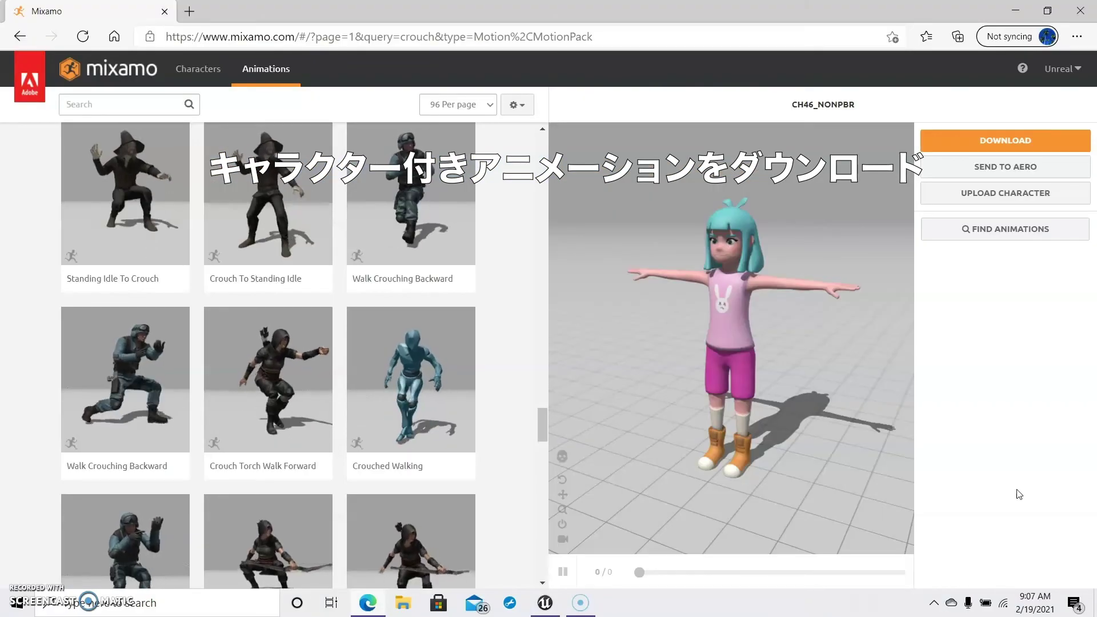
Step: Apply Crouched Walking in place to the girl and download it as FBX with skin, 30 fps
mouse_move(684, 382)
mouse_down()
mouse_move(874, 407)
mouse_move(836, 409)
mouse_up()
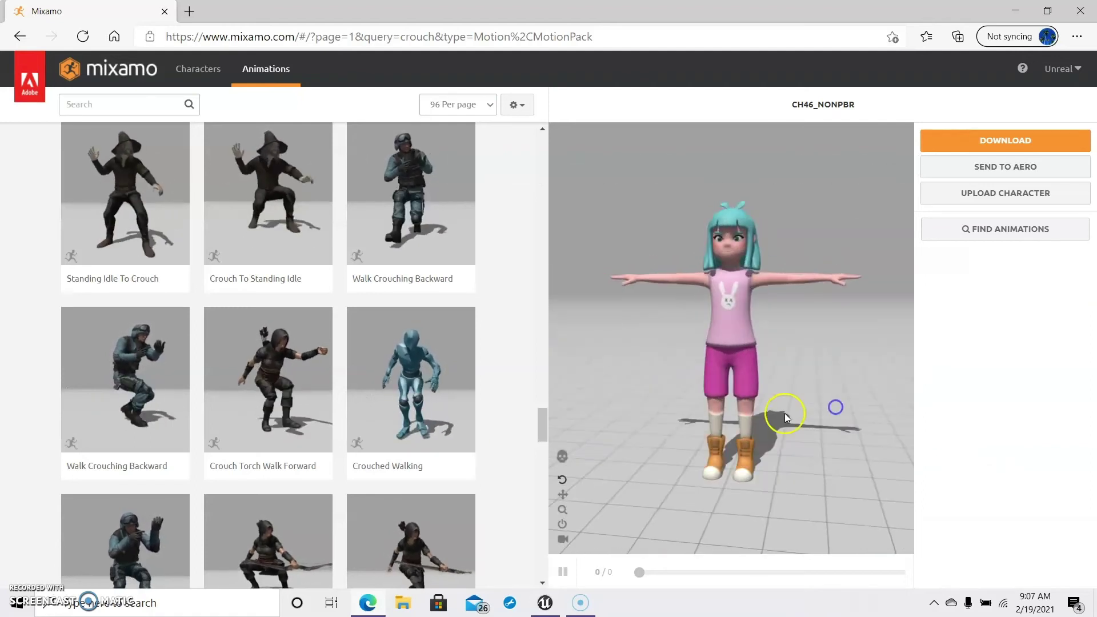
click(400, 377)
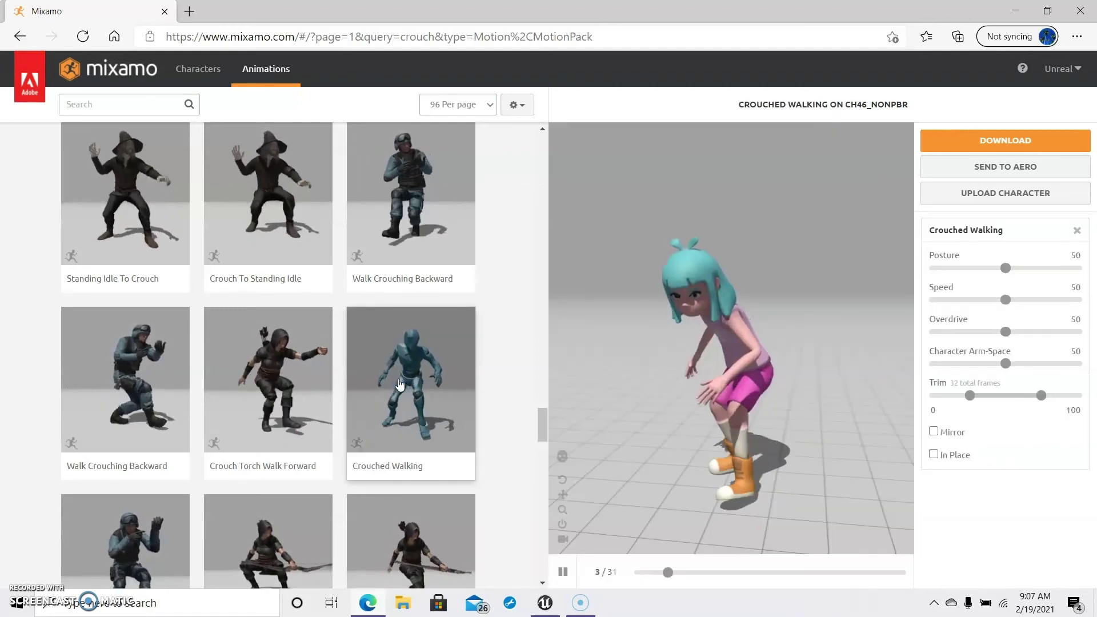
drag(736, 357, 729, 351)
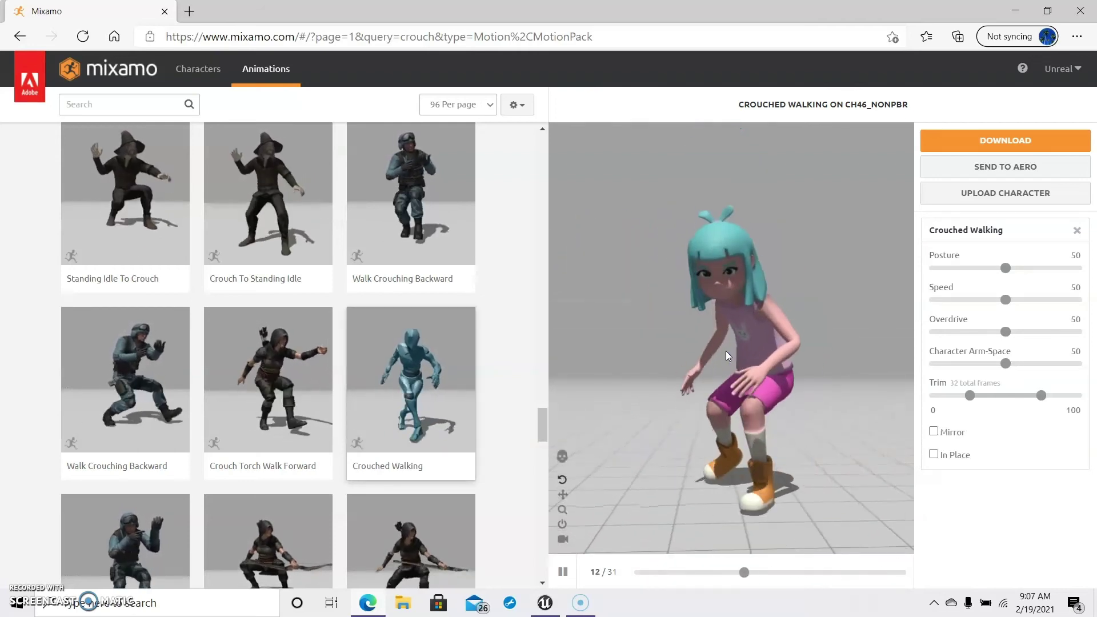
click(935, 456)
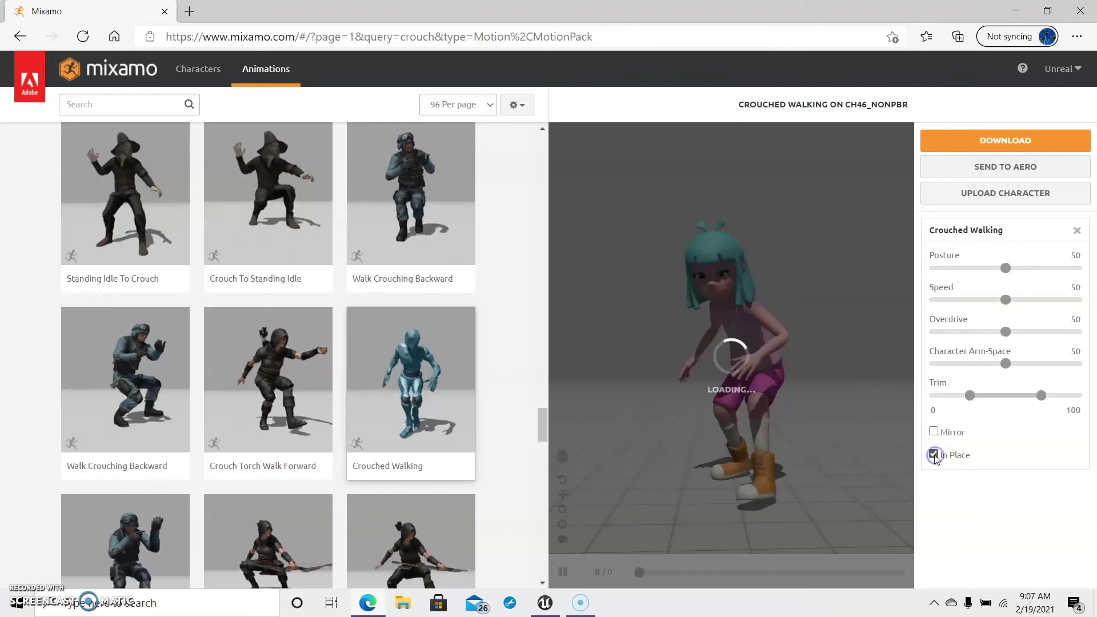
click(1003, 140)
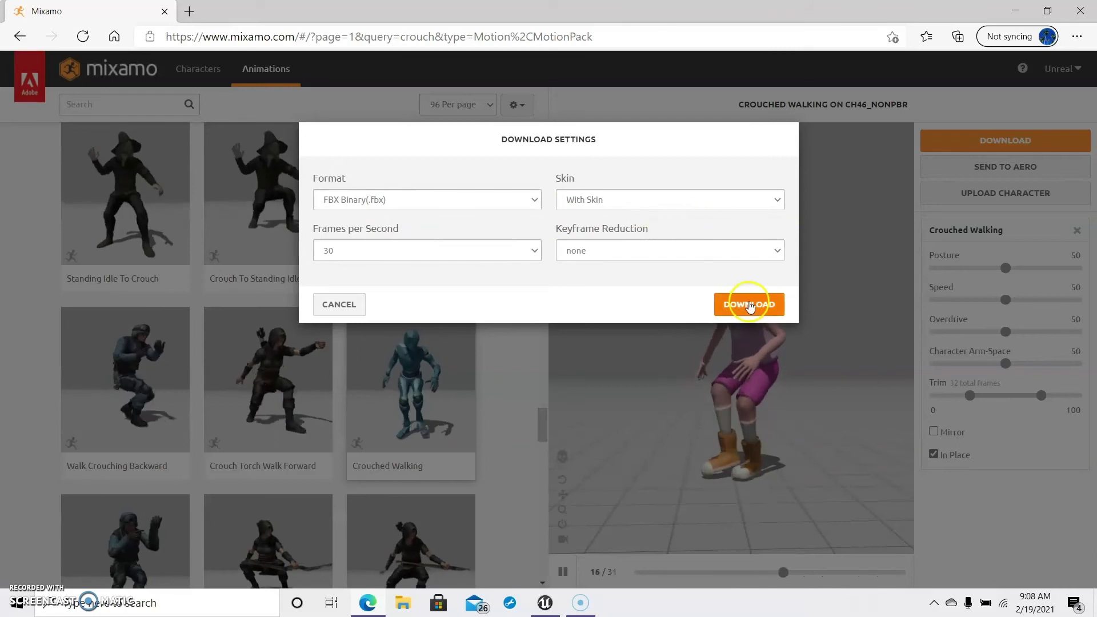
click(749, 304)
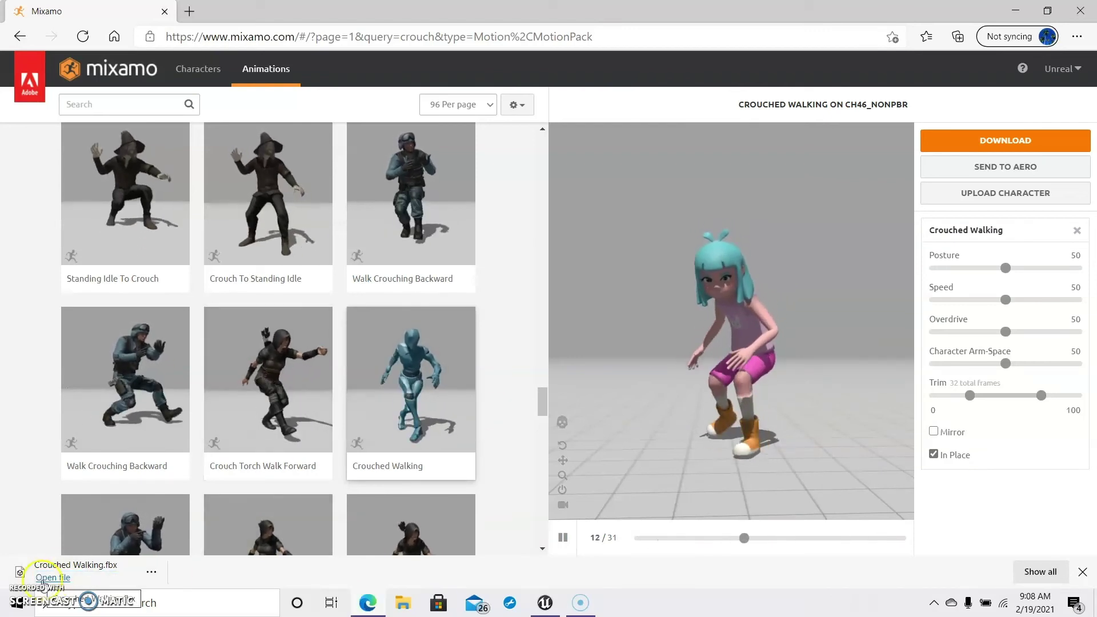
click(53, 577)
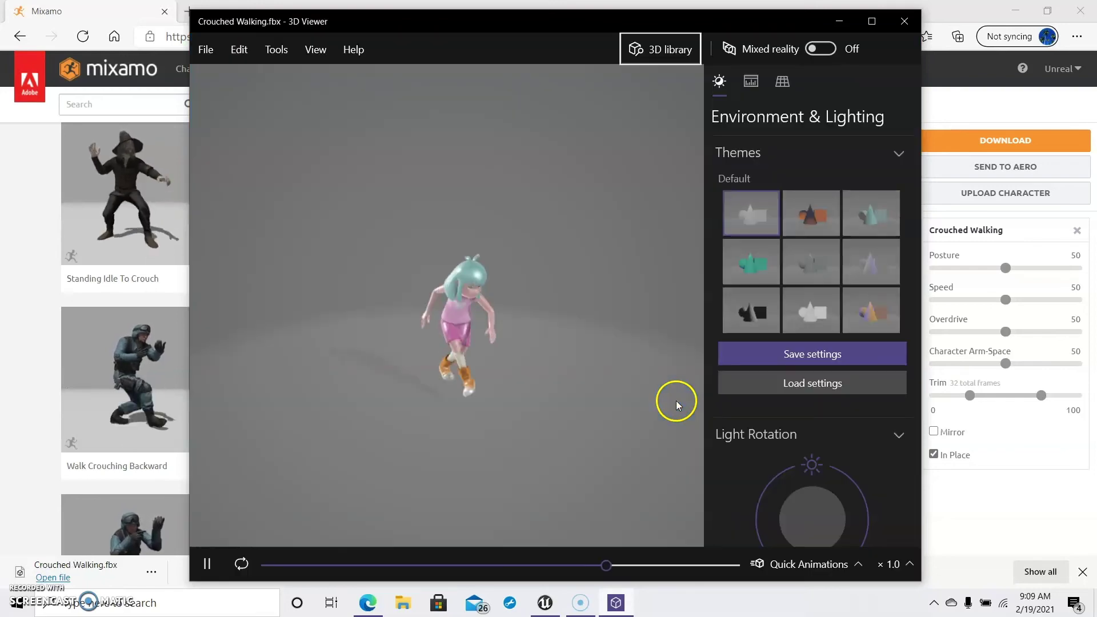
Step: Rotate the Crouched Walking model in 3D Viewer to check it, then close the viewer
mouse_move(574, 352)
mouse_down()
mouse_move(323, 359)
mouse_move(506, 387)
mouse_move(385, 379)
mouse_up()
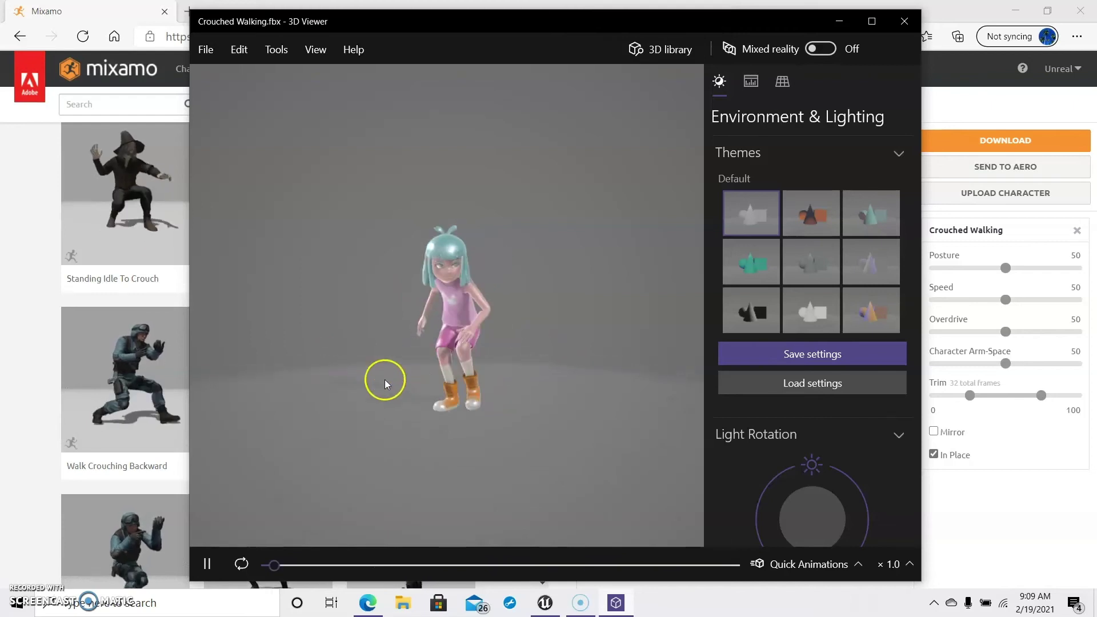
click(905, 21)
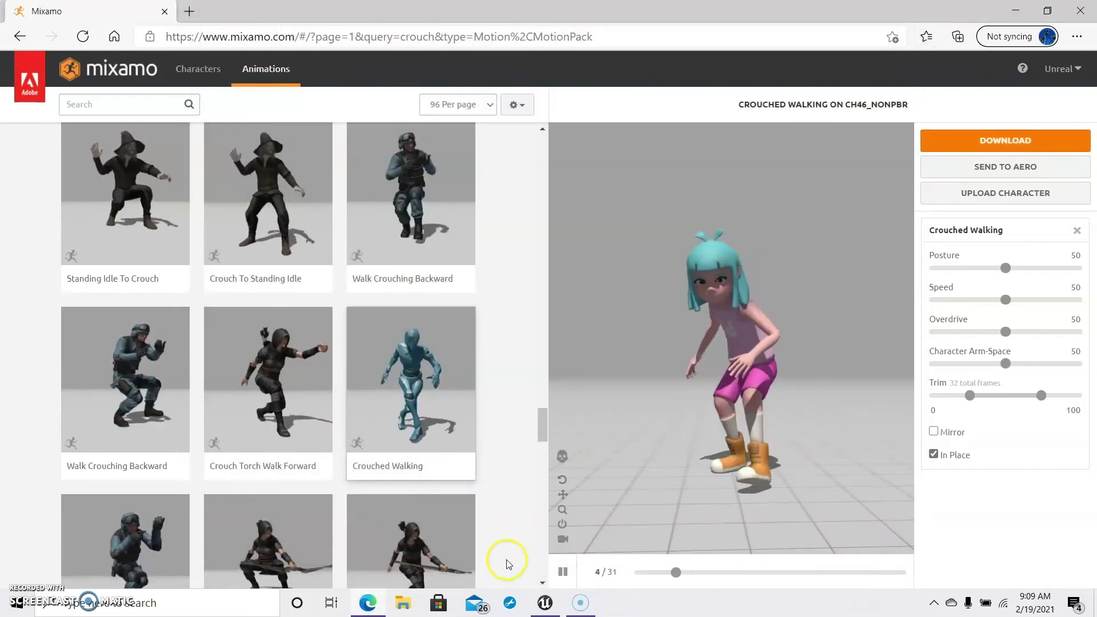
Step: Confirm Downloads holds Crouched Walking as a 28,369 KB 3D Object, then close File Explorer
click(422, 595)
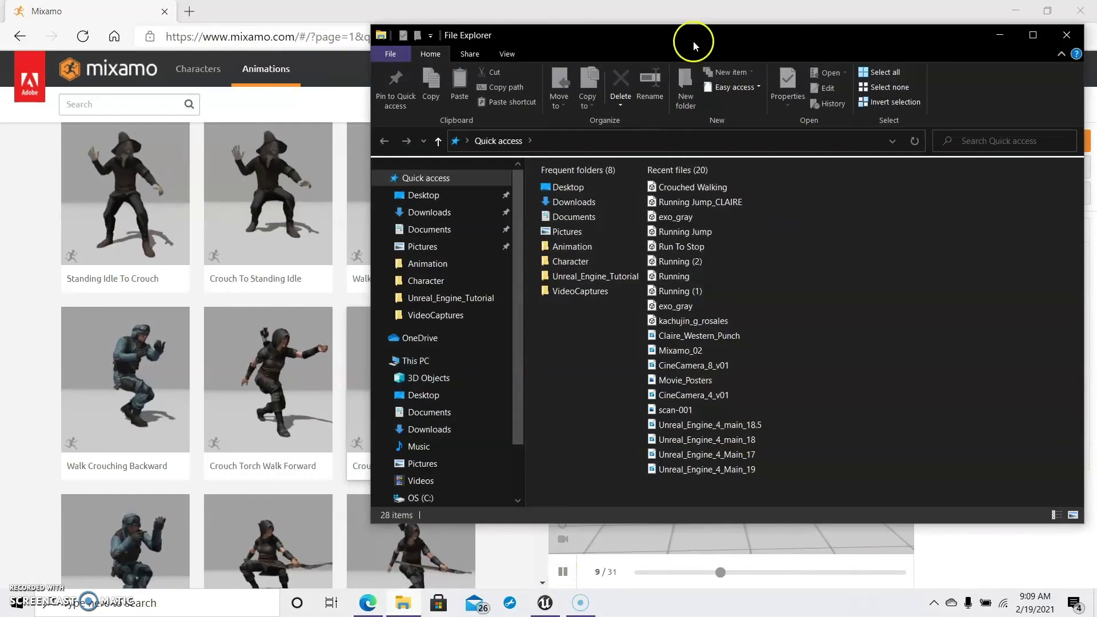
drag(693, 37, 528, 39)
click(266, 216)
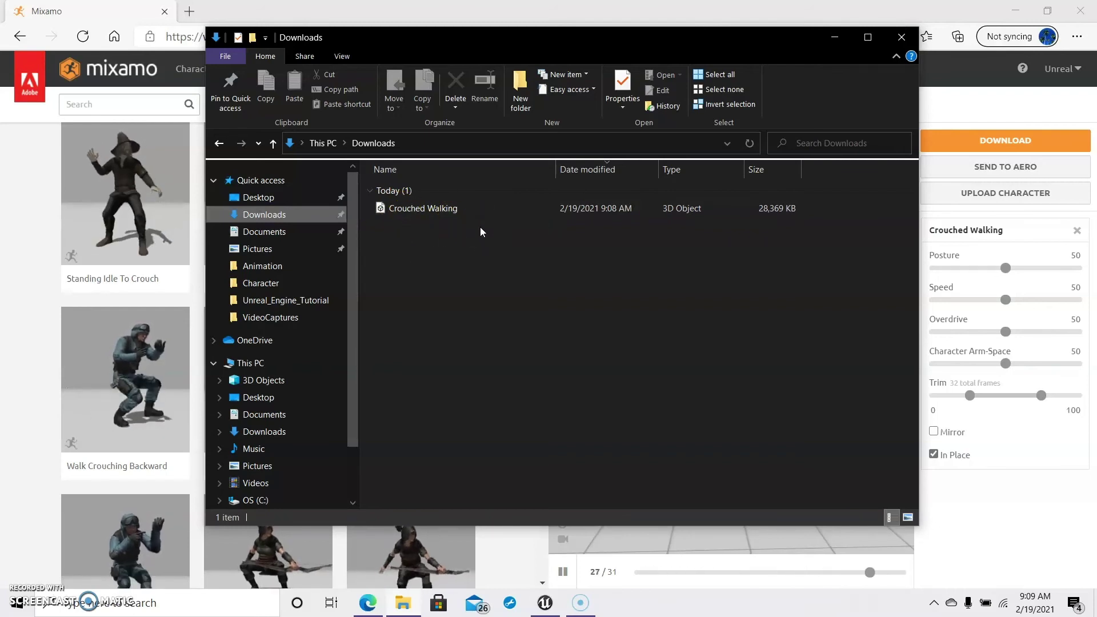
click(901, 37)
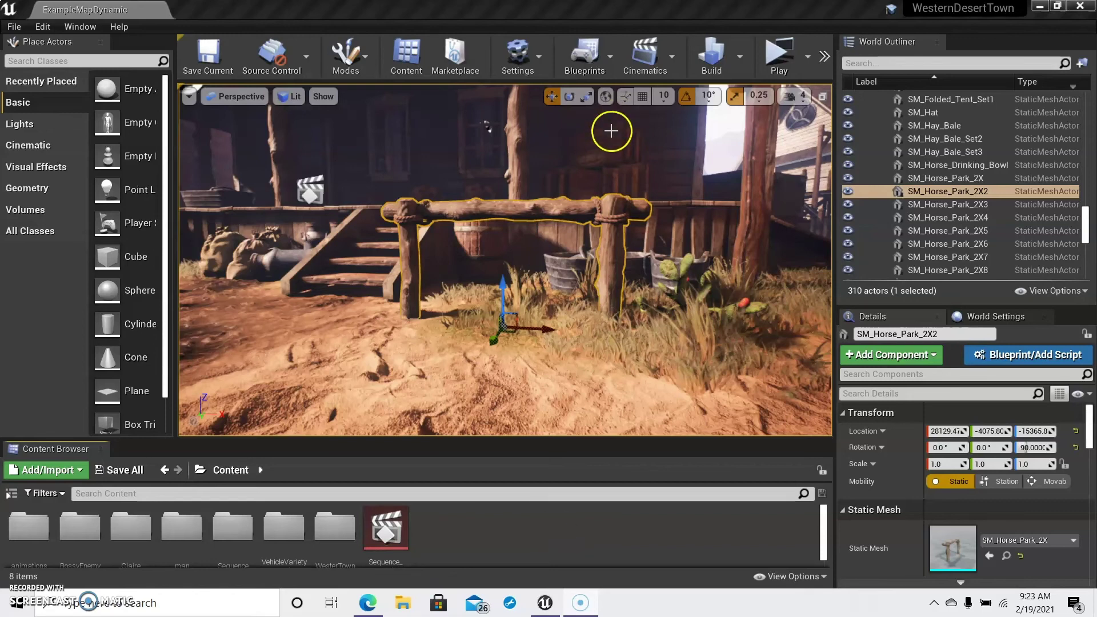
Step: Create an Amy folder in the project content, open it, and start an import inside it
mouse_move(472, 238)
mouse_down()
mouse_move(443, 313)
mouse_move(788, 318)
mouse_up()
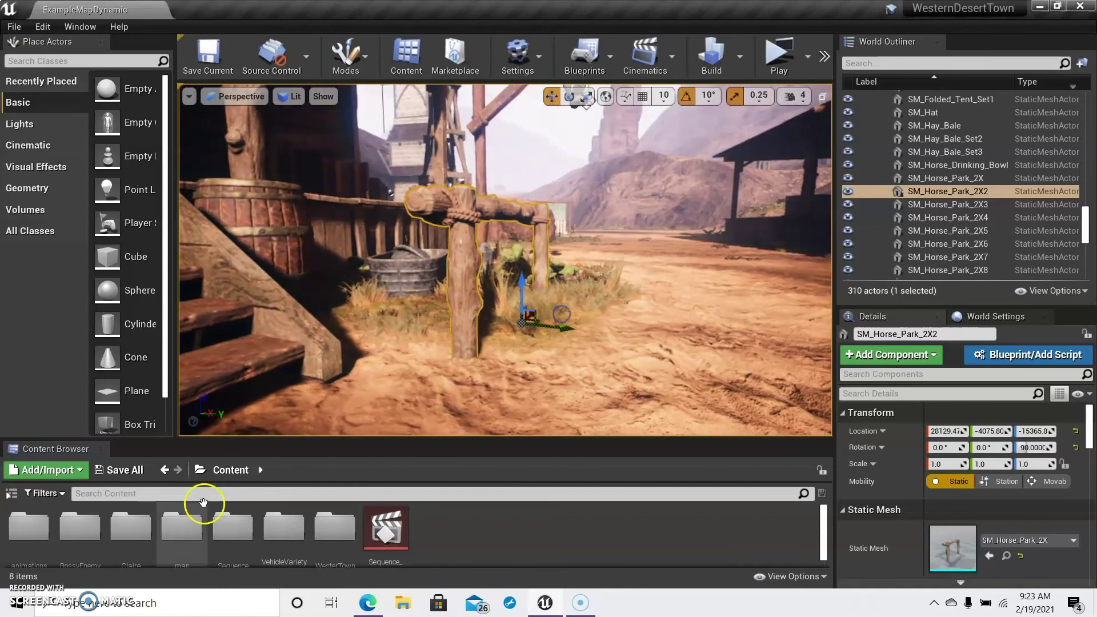
drag(202, 439, 210, 396)
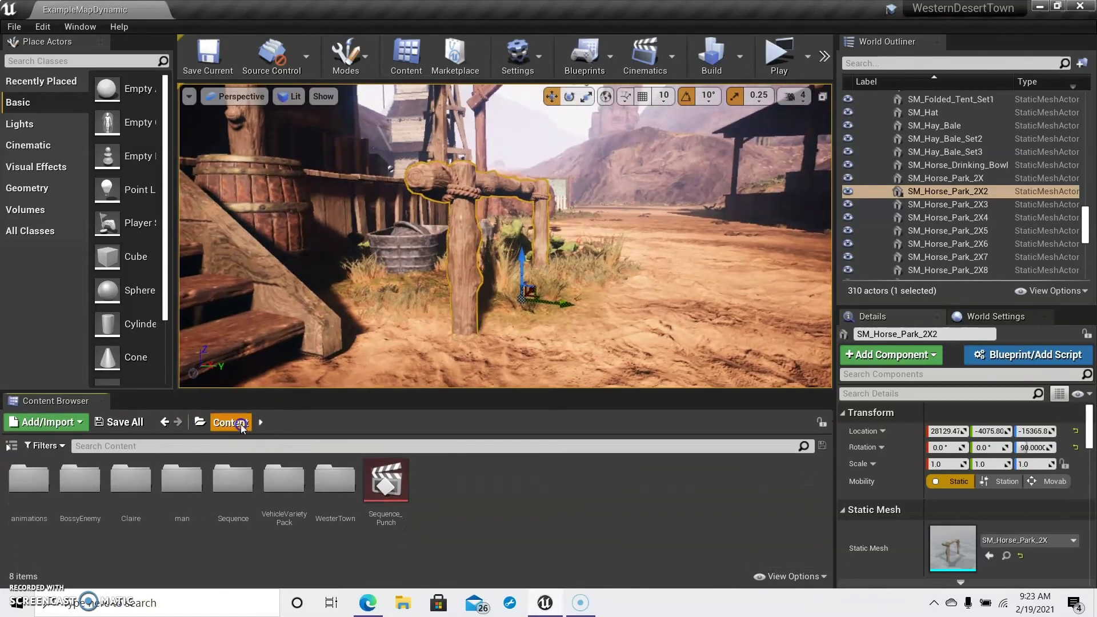
right_click(472, 483)
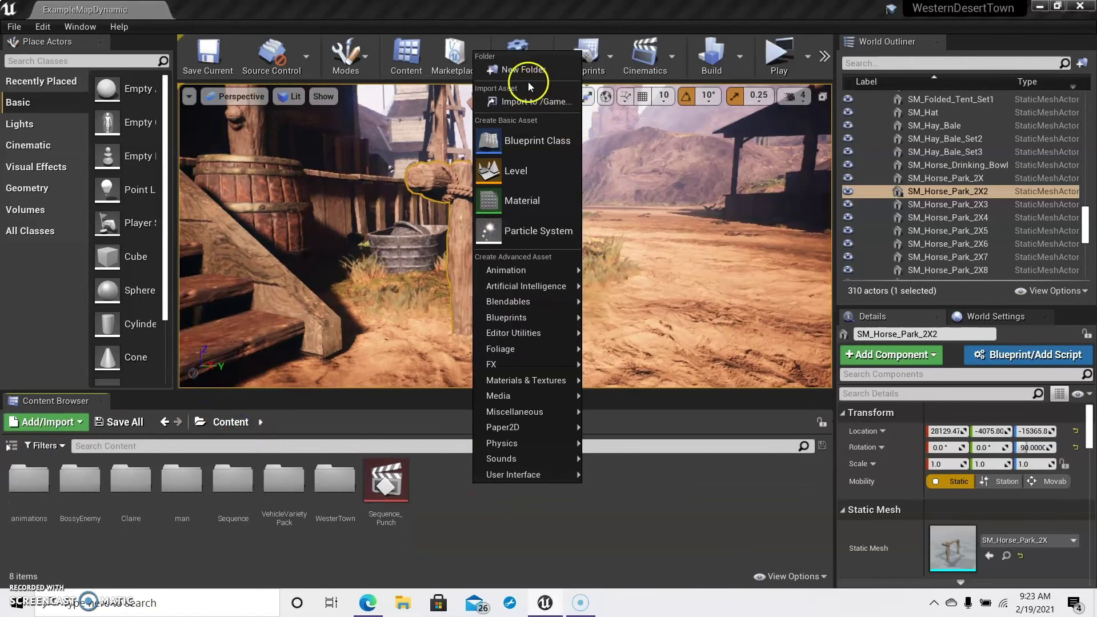
click(529, 83)
text(Amy)
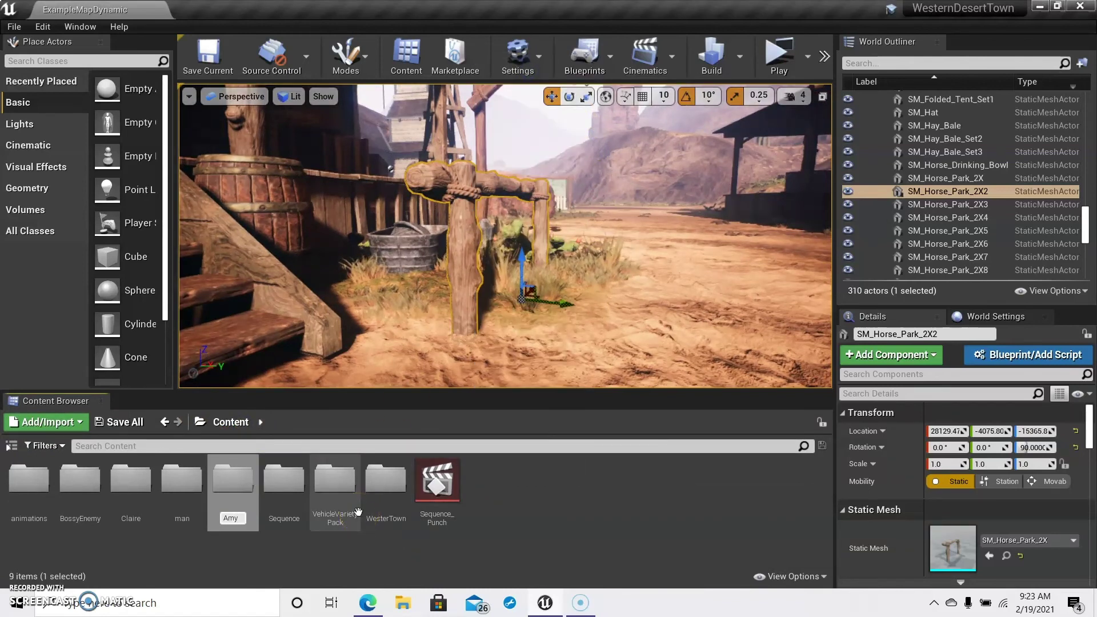
key(Return)
double_click(36, 489)
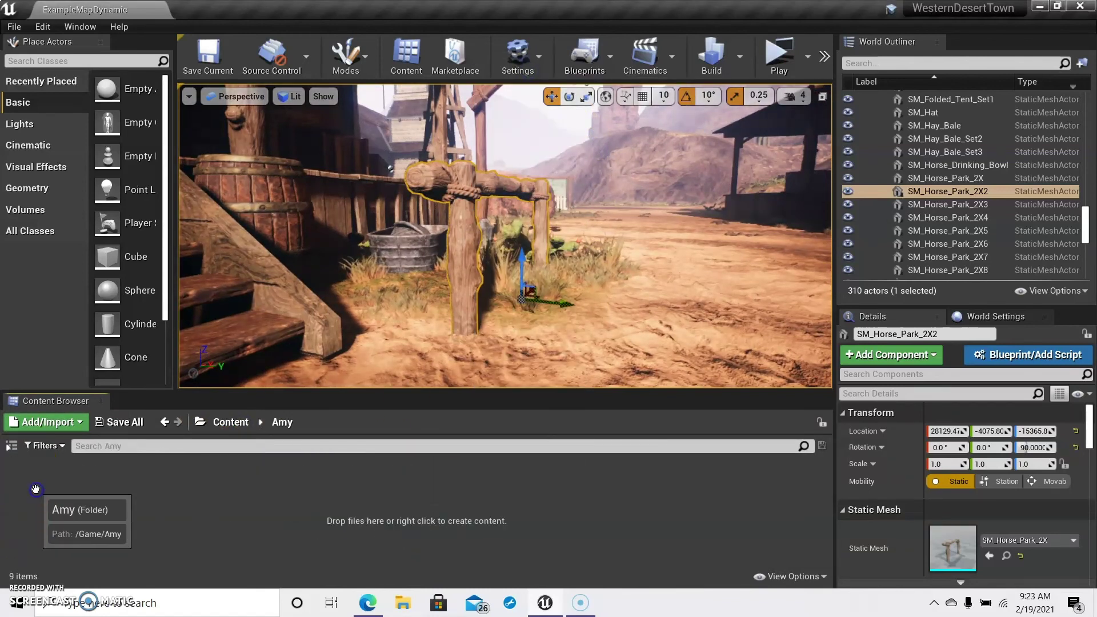
right_click(287, 492)
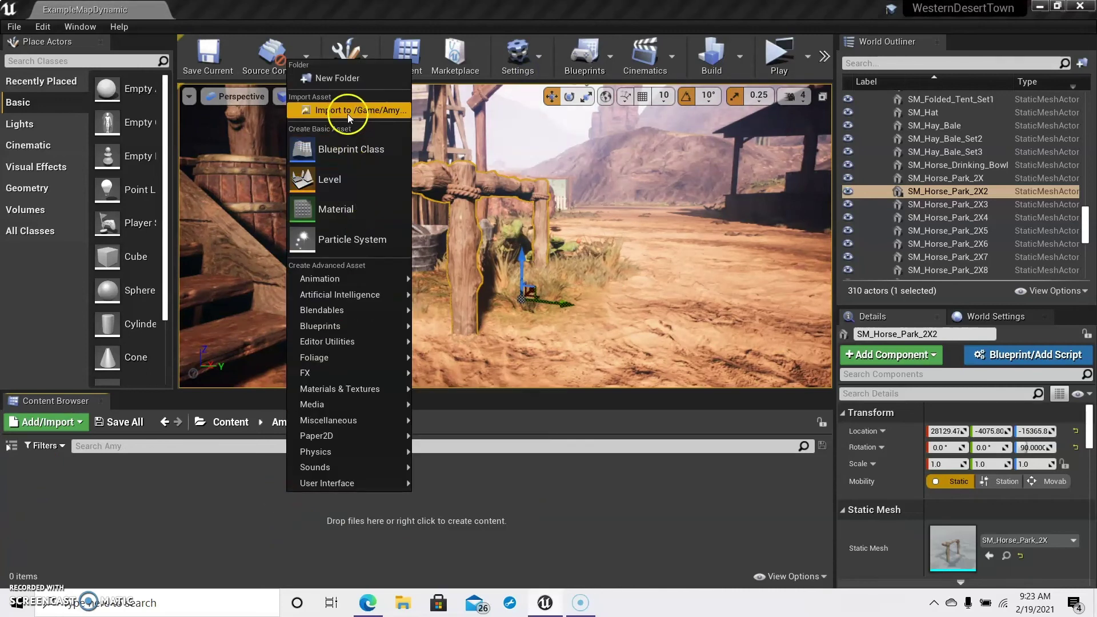
click(349, 111)
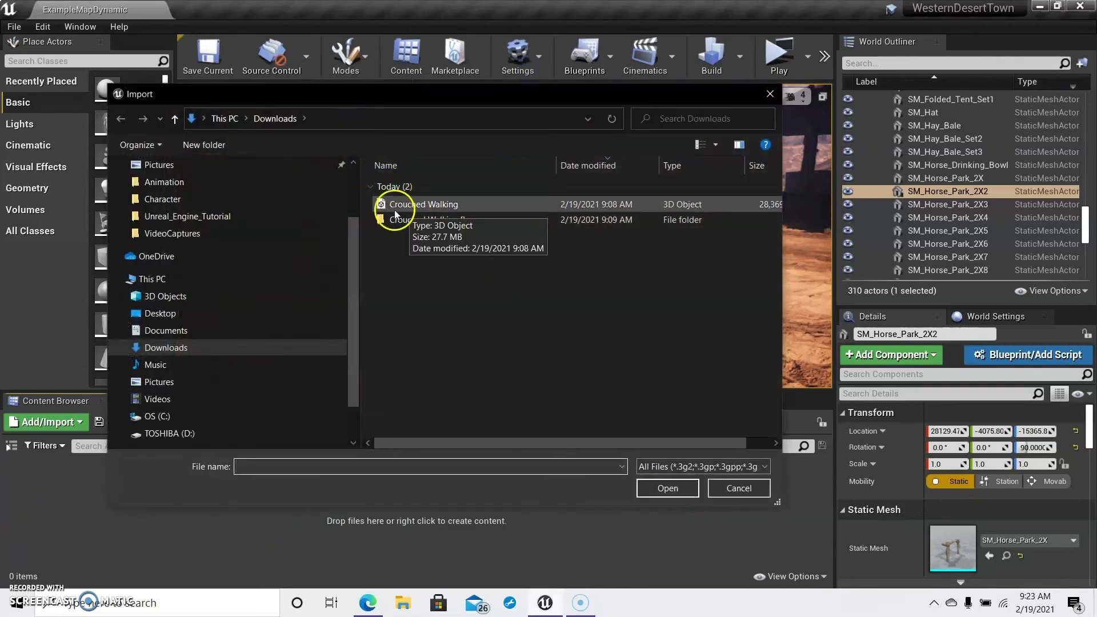
Step: Import the Crouched Walking FBX from Downloads into /Game/Amy, then close the Message Log
click(437, 204)
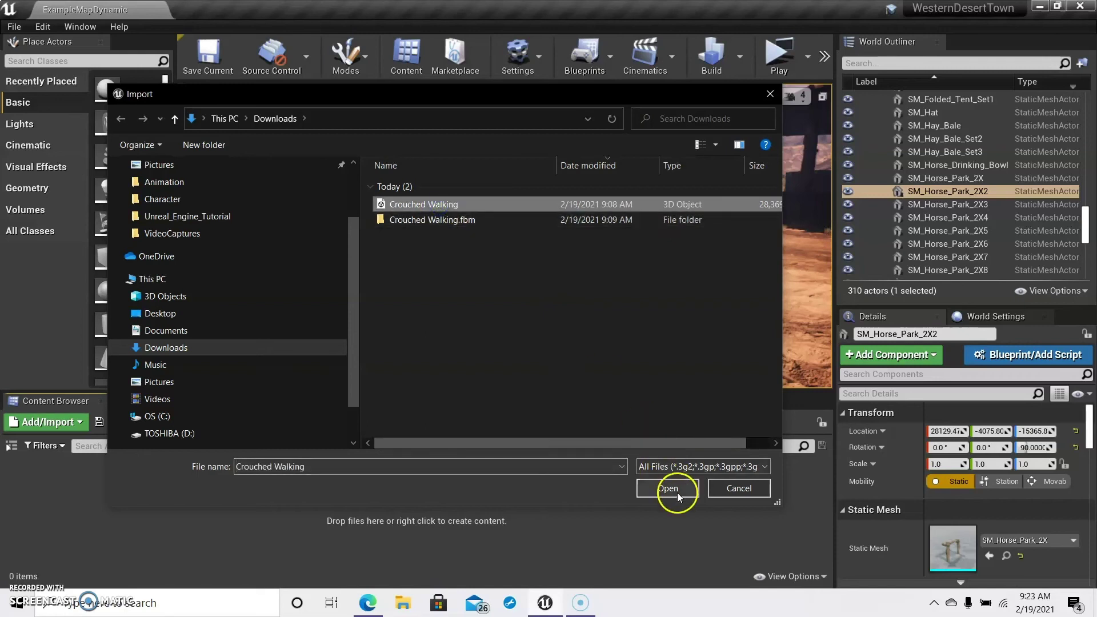
click(677, 493)
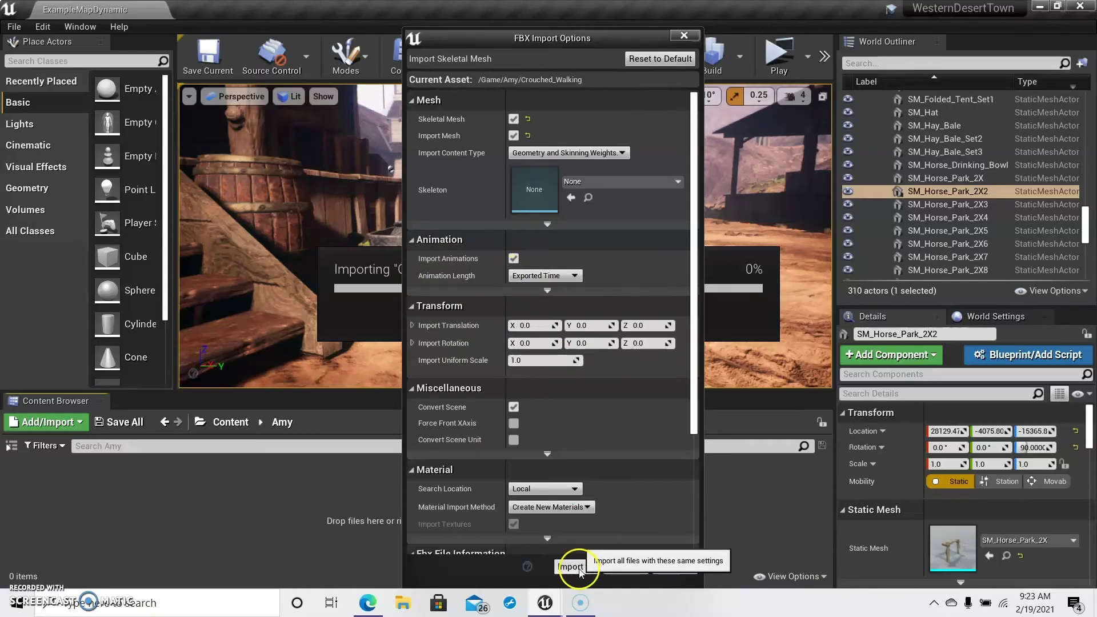
click(572, 568)
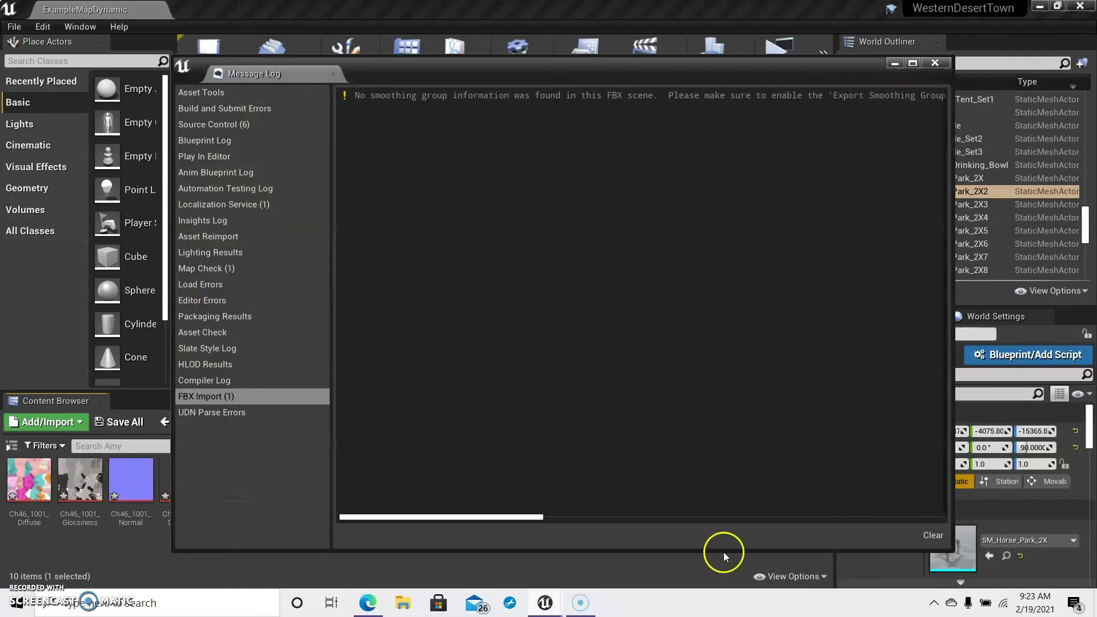
drag(851, 64, 859, 86)
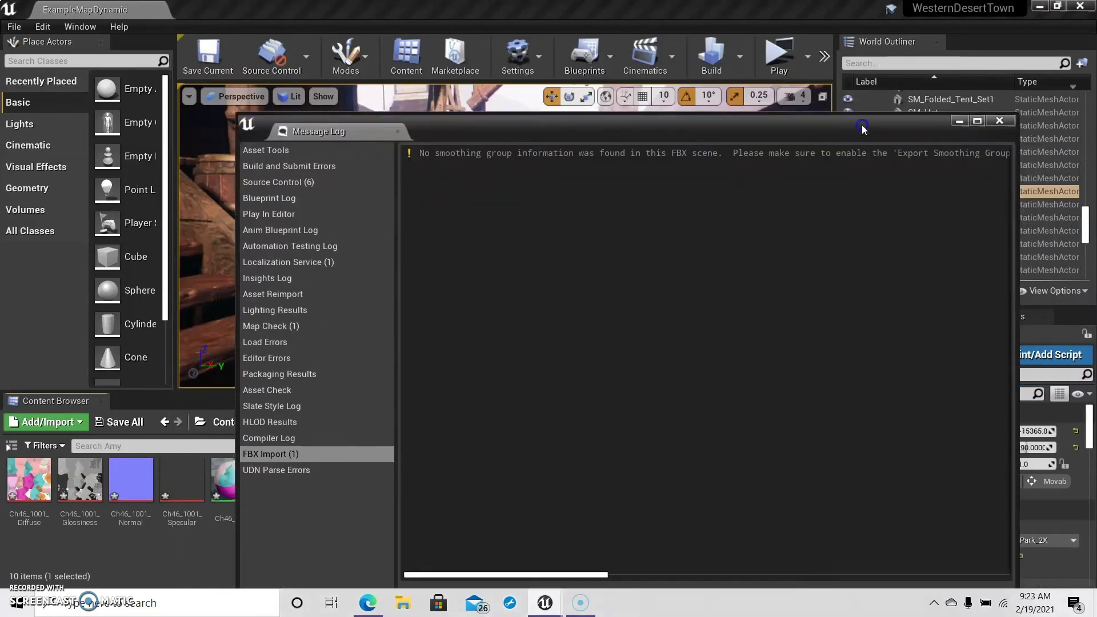
click(952, 57)
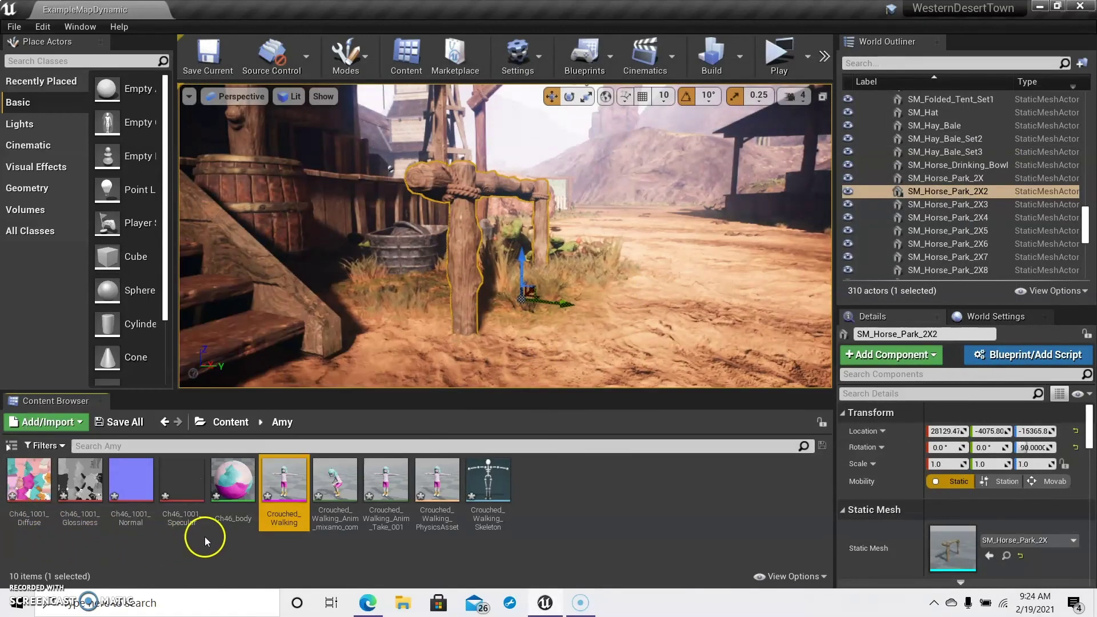
Step: Drop Crouched_Walking_Anim_mixamo_com into the town and slide it along the street near the stairs
click(334, 487)
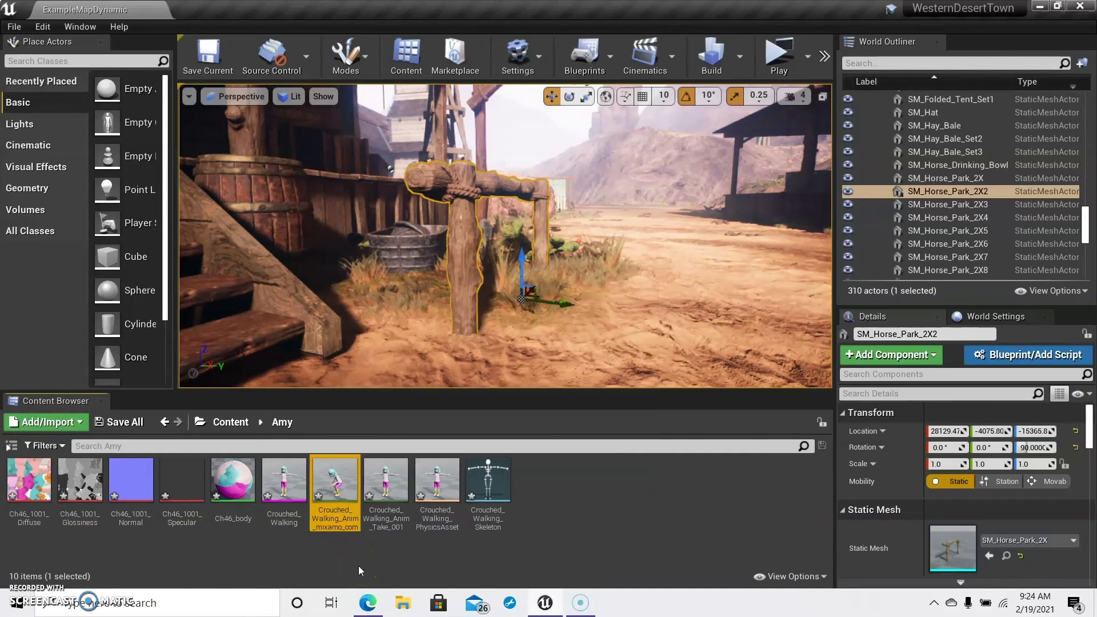
mouse_move(335, 486)
mouse_down()
mouse_move(438, 360)
mouse_move(452, 366)
mouse_up()
key(f)
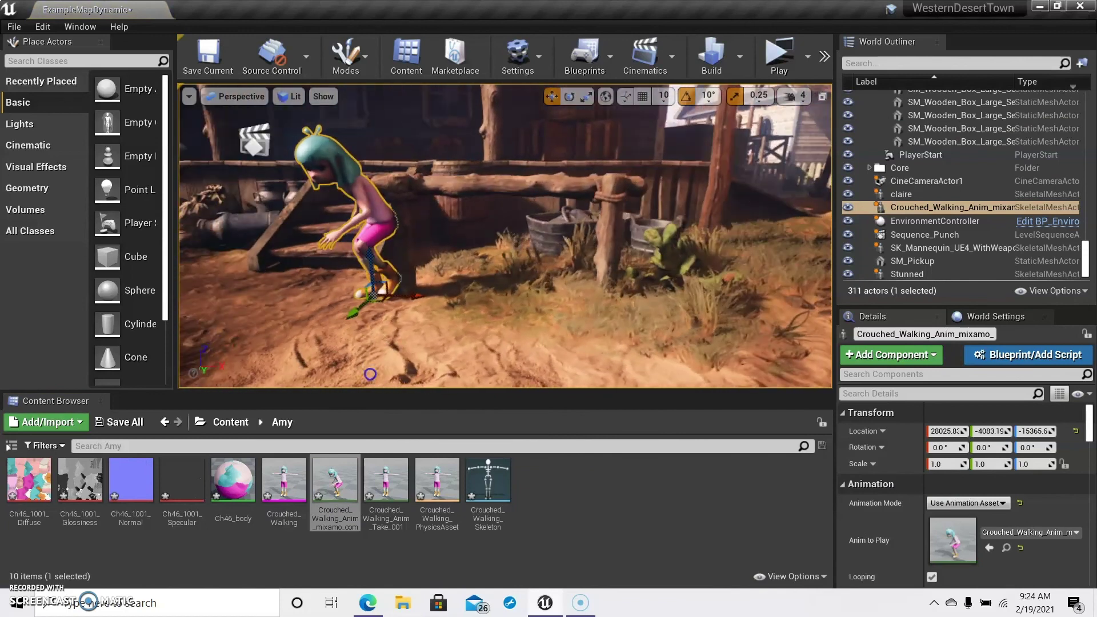
mouse_move(373, 329)
mouse_down()
mouse_move(512, 309)
mouse_move(585, 312)
mouse_up()
mouse_move(491, 285)
mouse_down()
mouse_move(379, 324)
mouse_move(280, 318)
mouse_up()
Step: Play-test the level, looking around at the crouch-walking girl, then stop the preview
click(777, 52)
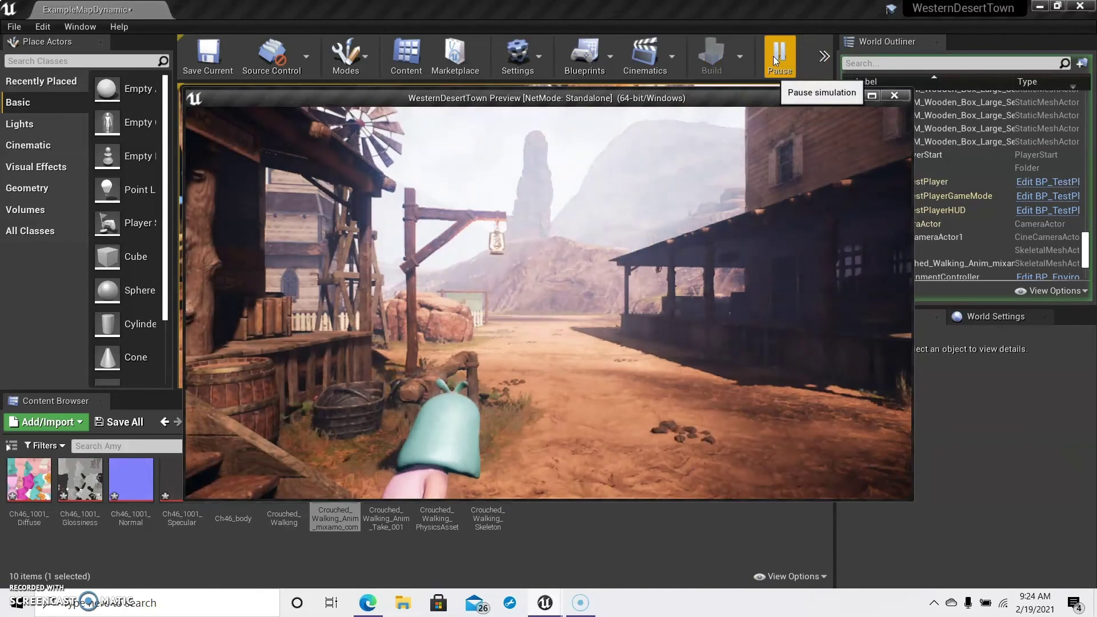
click(608, 375)
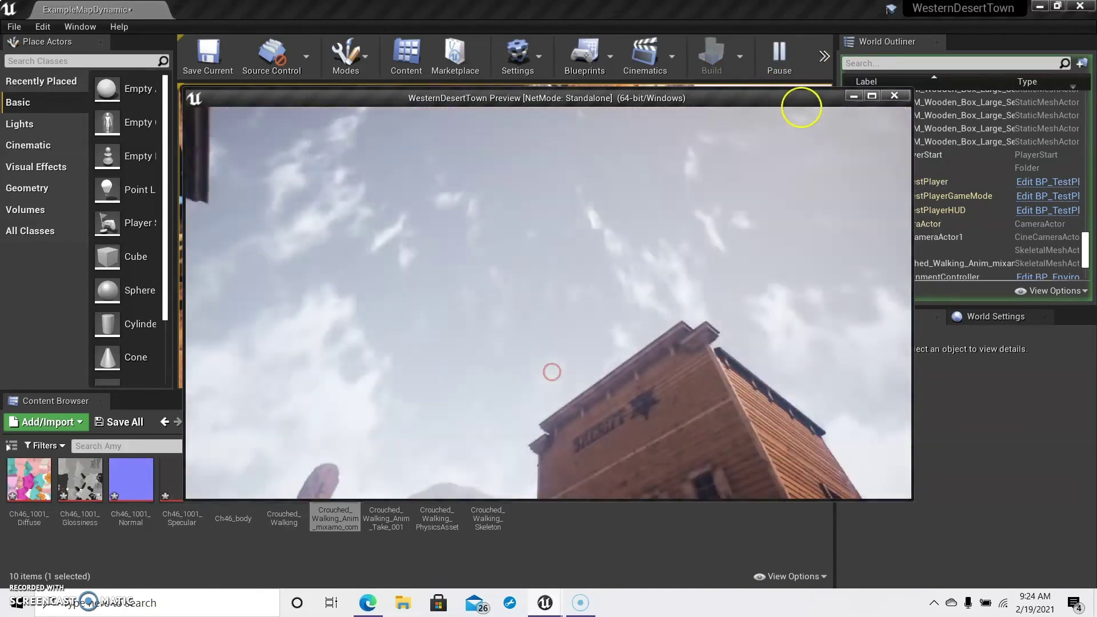
mouse_move(801, 108)
mouse_down()
mouse_move(674, 120)
mouse_move(877, 182)
mouse_move(551, 455)
mouse_up()
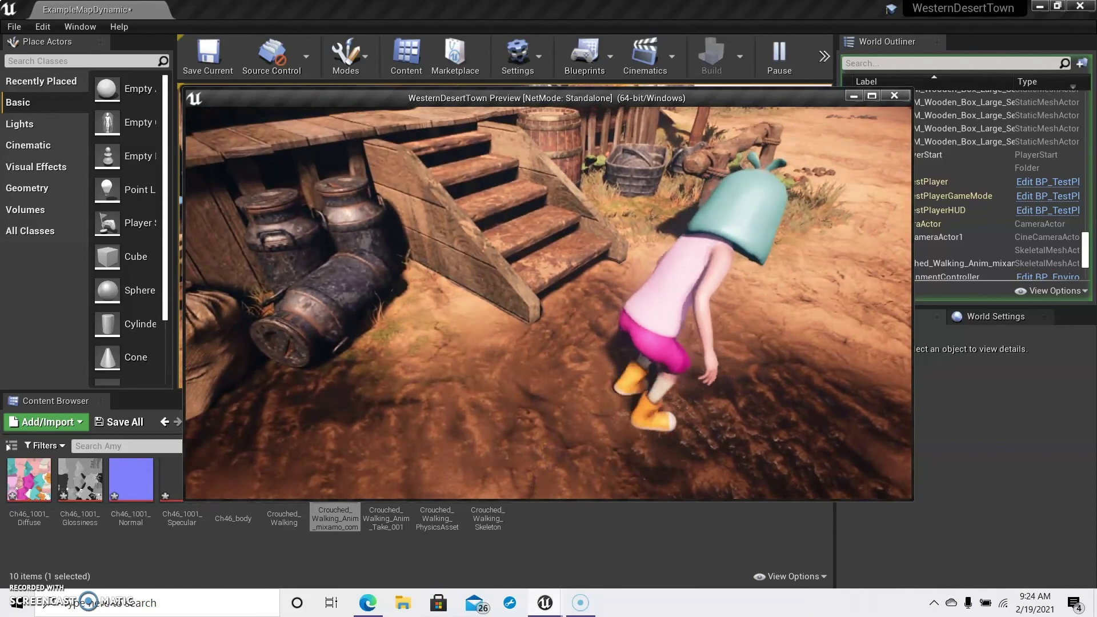
key(Escape)
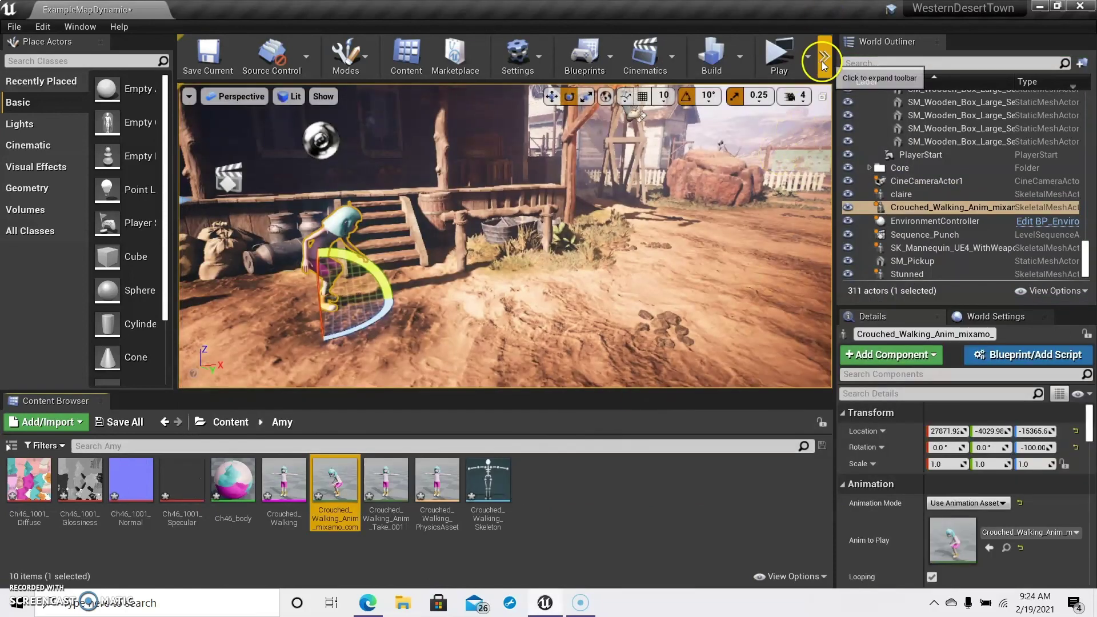
Step: Start simulating the western town level from the play mode options
click(823, 60)
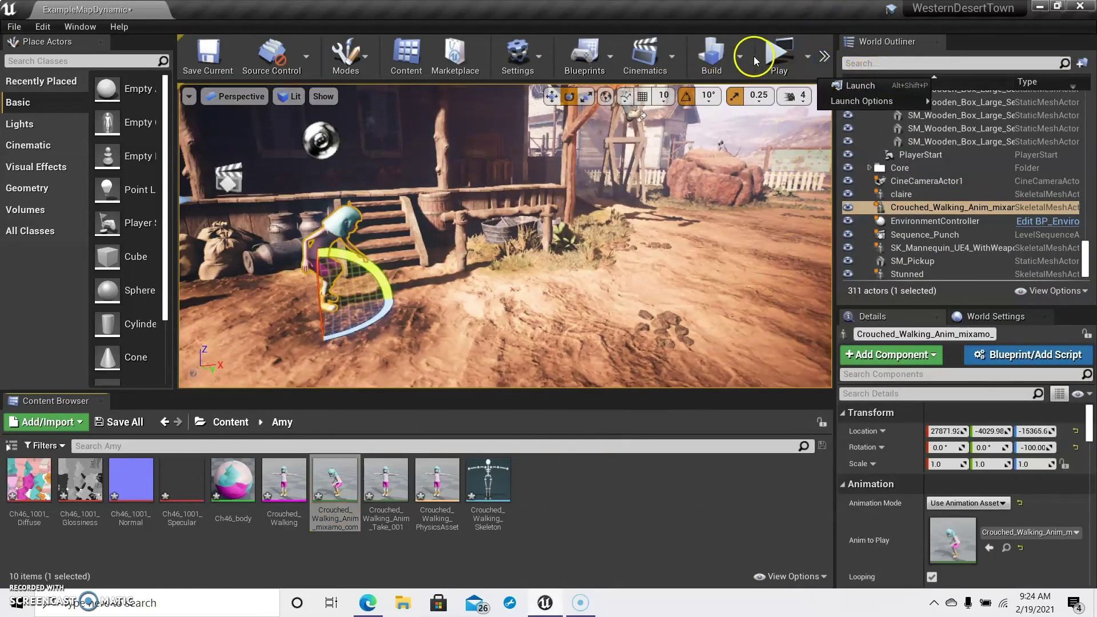
click(808, 57)
click(836, 174)
mouse_move(669, 274)
mouse_down()
mouse_move(552, 314)
mouse_move(450, 313)
mouse_up()
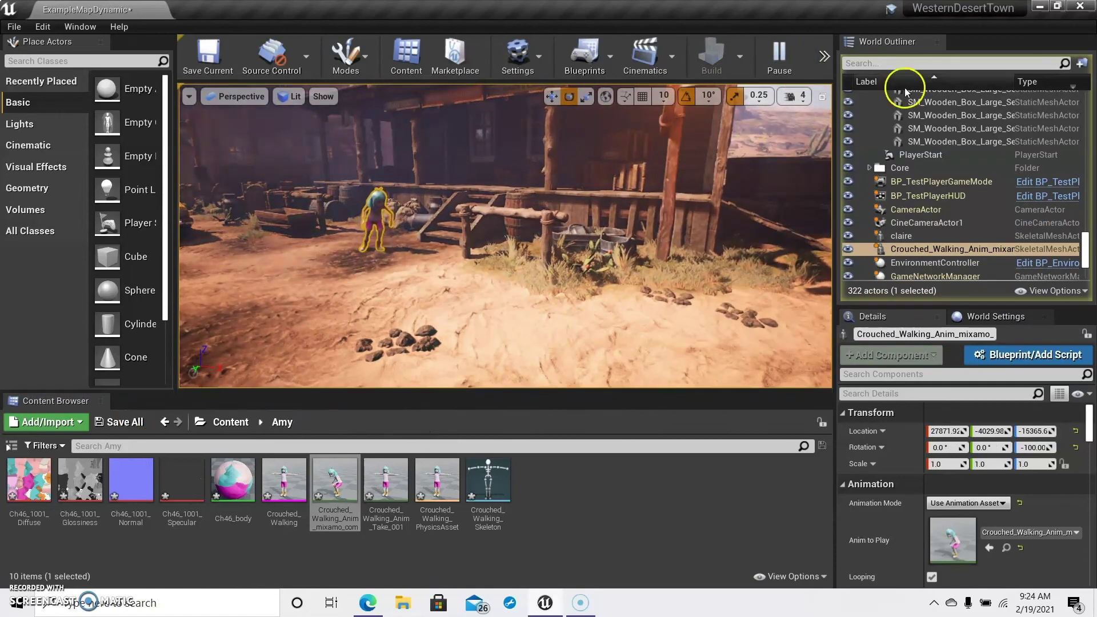
Step: Add a master sequence saved as Amy_NewLevelSequence in the Amy folder
click(673, 54)
click(706, 106)
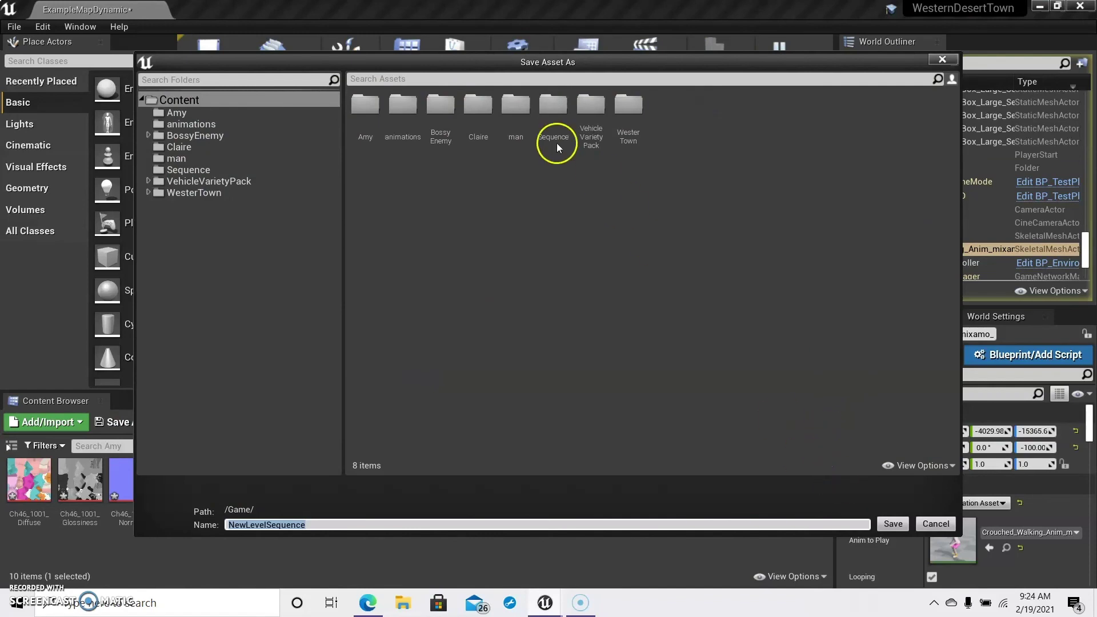
double_click(366, 105)
click(334, 525)
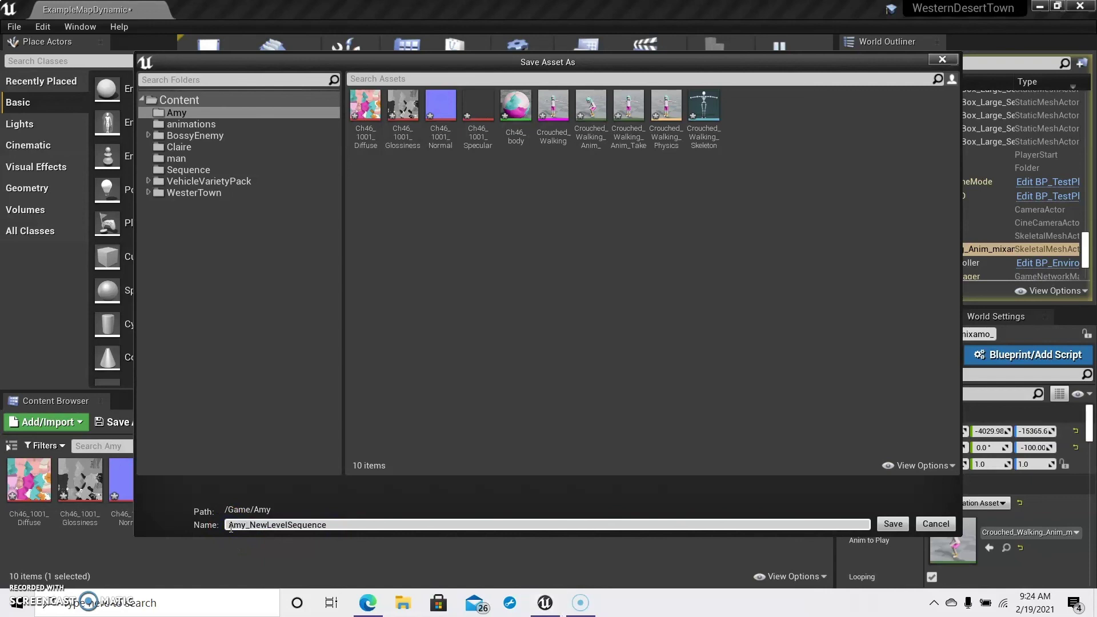
key(Return)
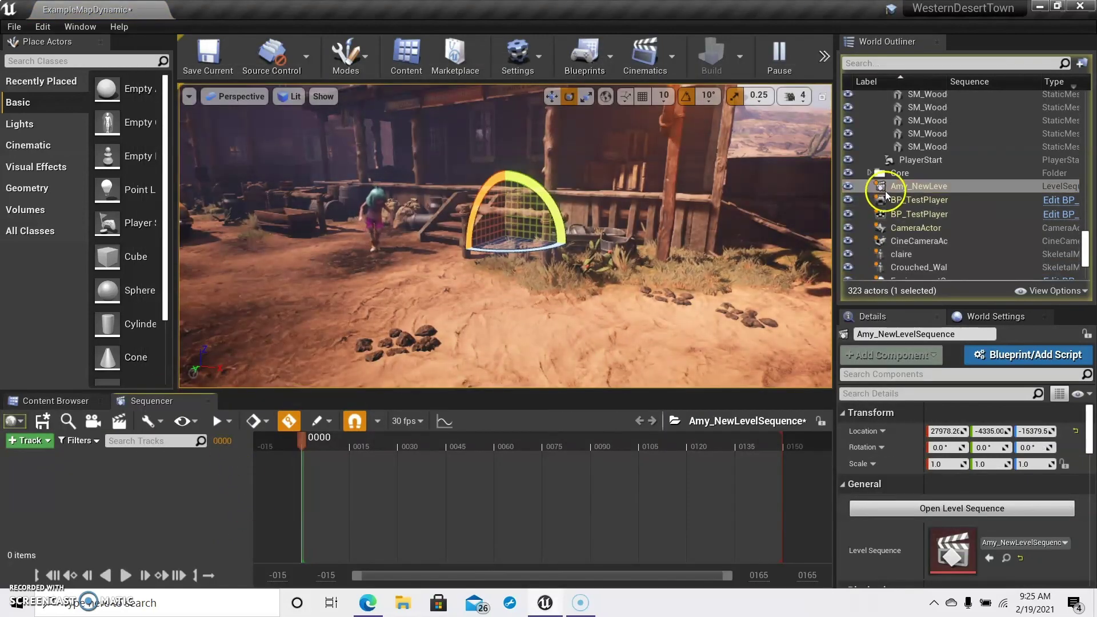
Step: Add the Amy_NewLevelSequence track to Sequencer and switch the viewport to Cinematic Viewport
drag(886, 194, 86, 494)
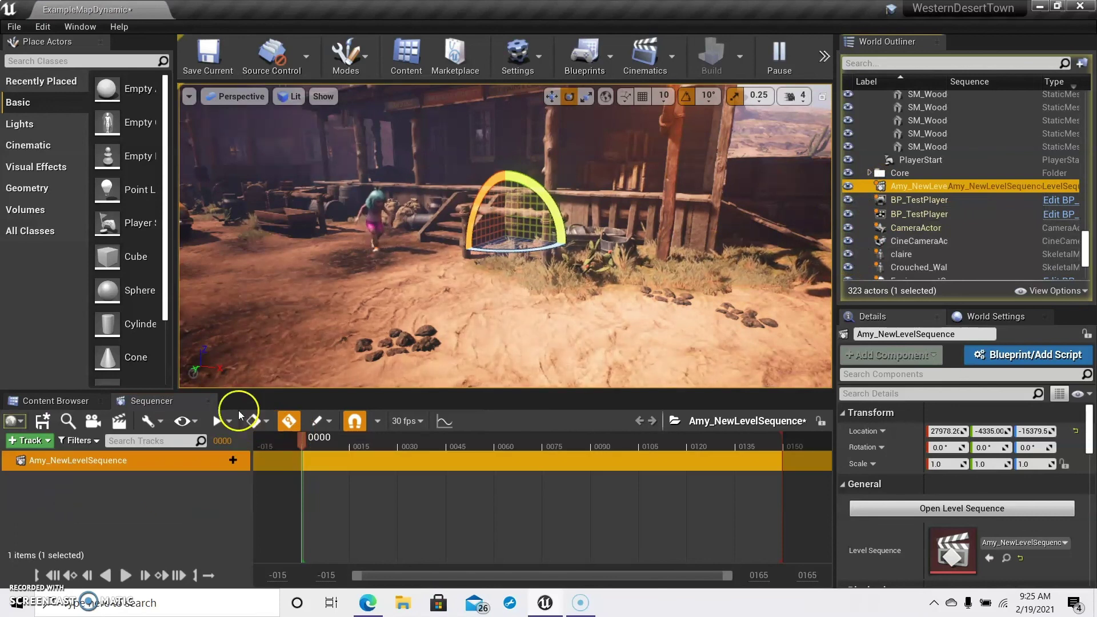
click(234, 96)
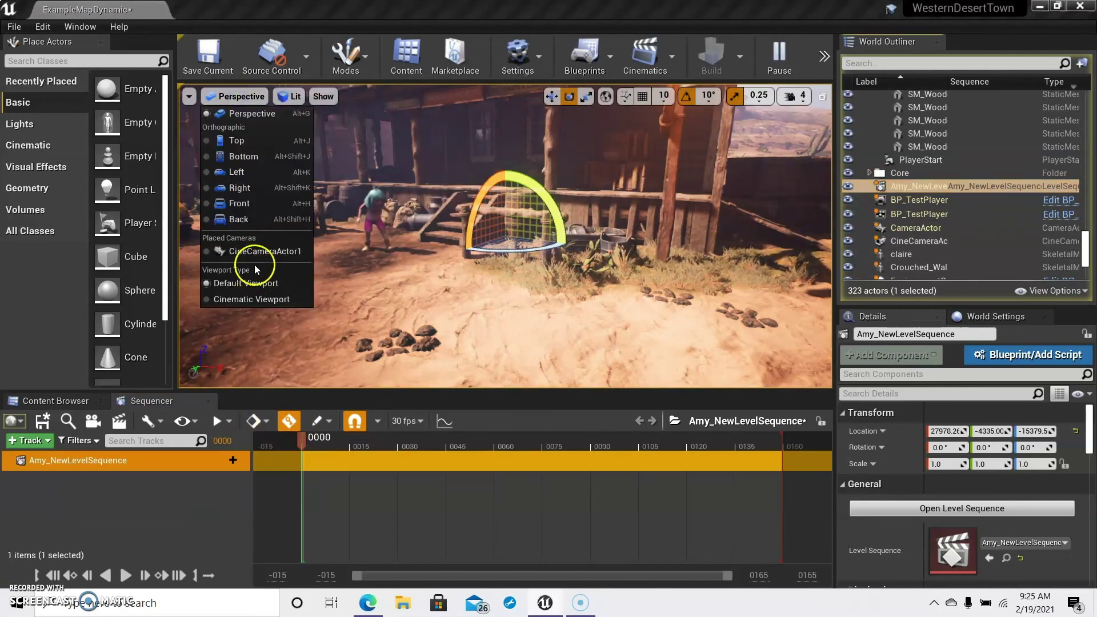
click(258, 299)
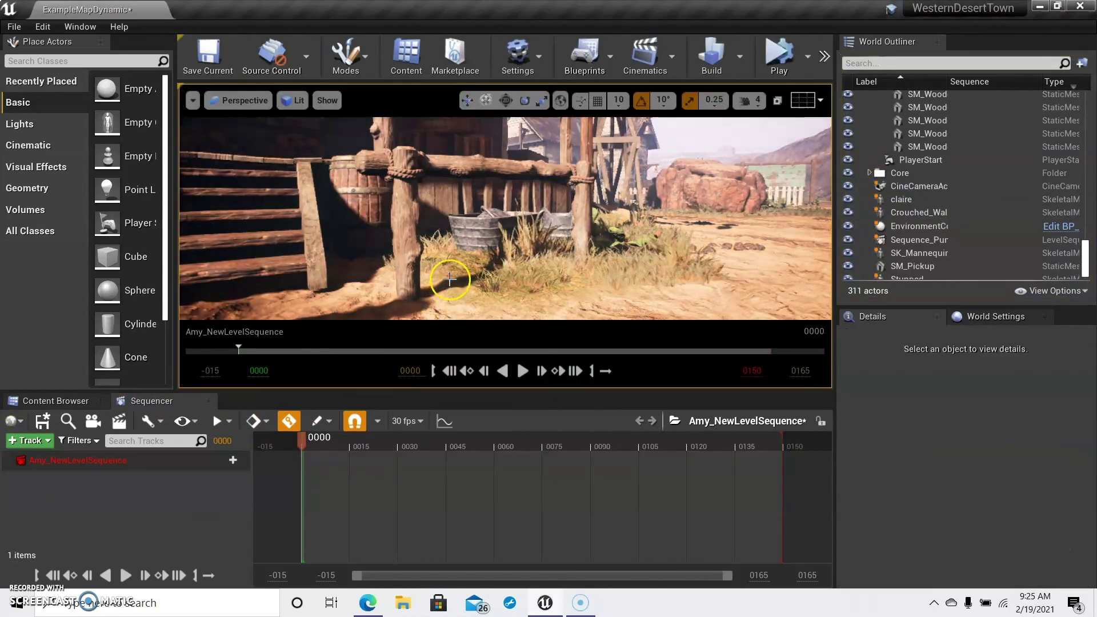
drag(450, 280, 392, 200)
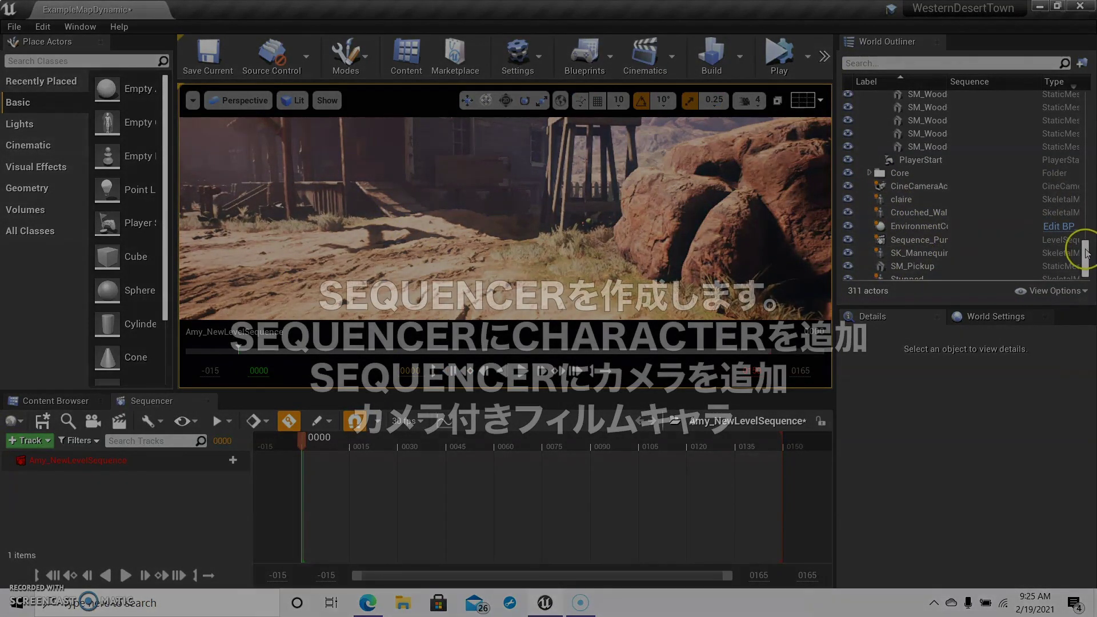
drag(1086, 253, 1086, 108)
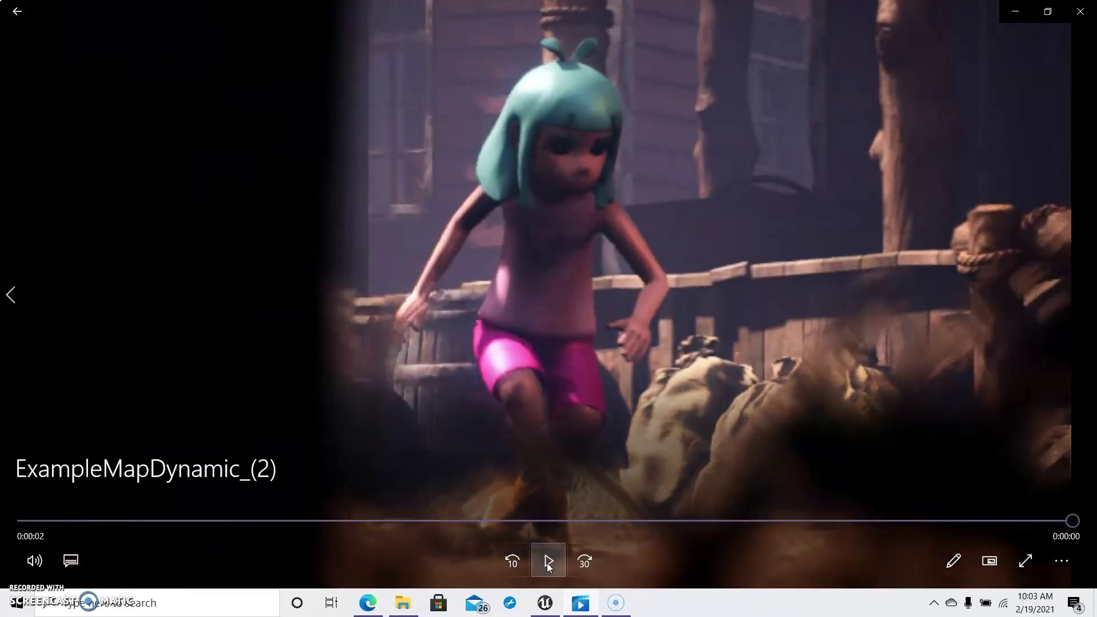
Step: Replay the two-second ExampleMapDynamic_(2) movie of the girl crouch-walking through town
click(547, 564)
click(547, 564)
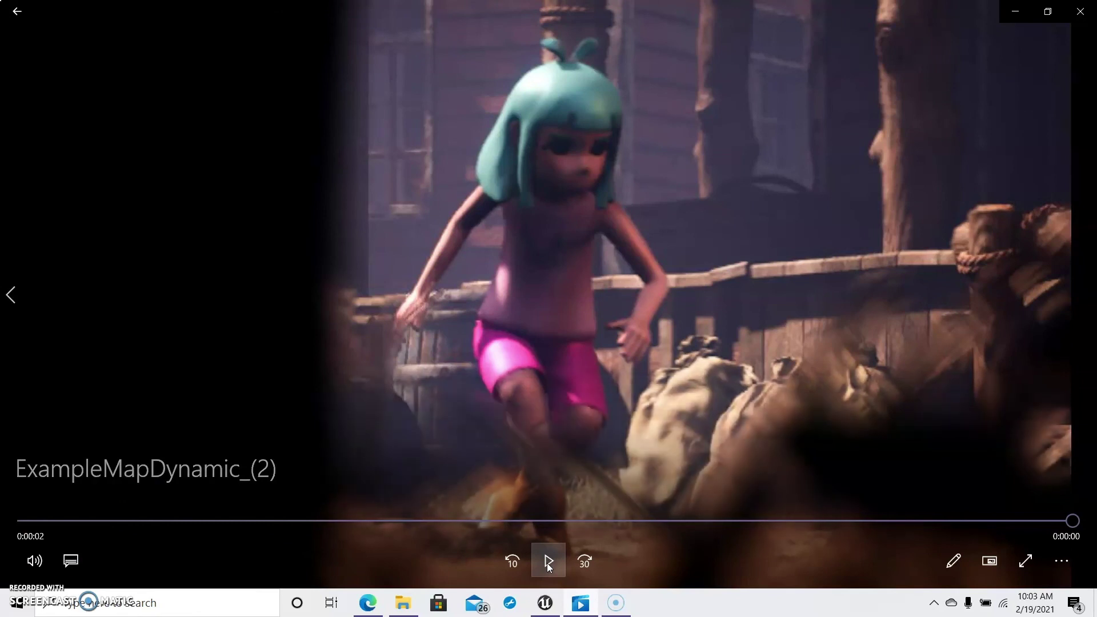
click(490, 554)
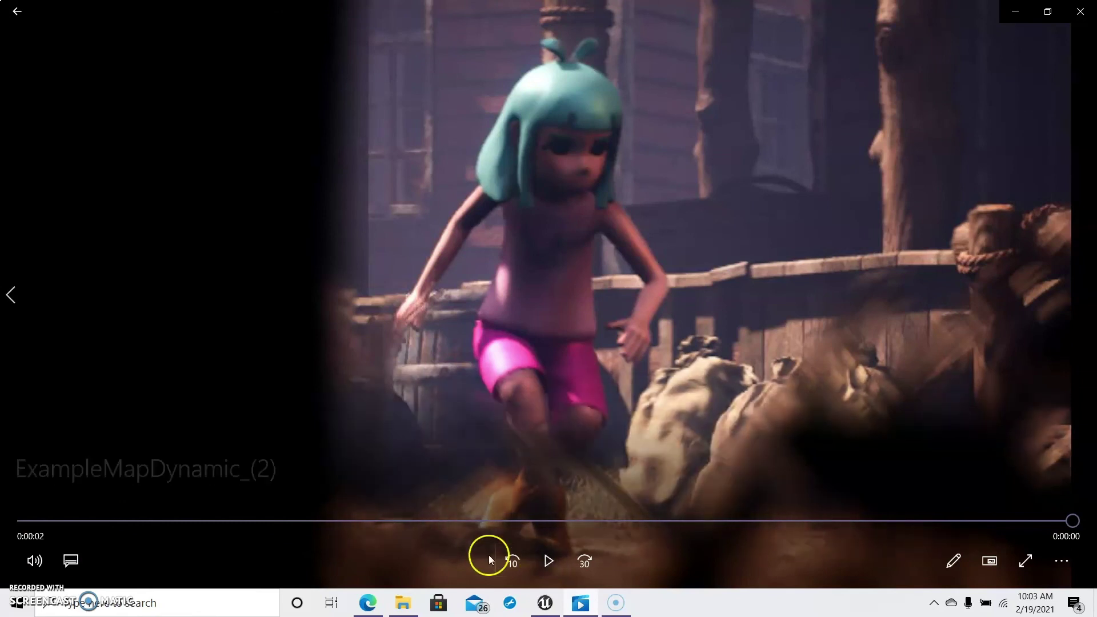